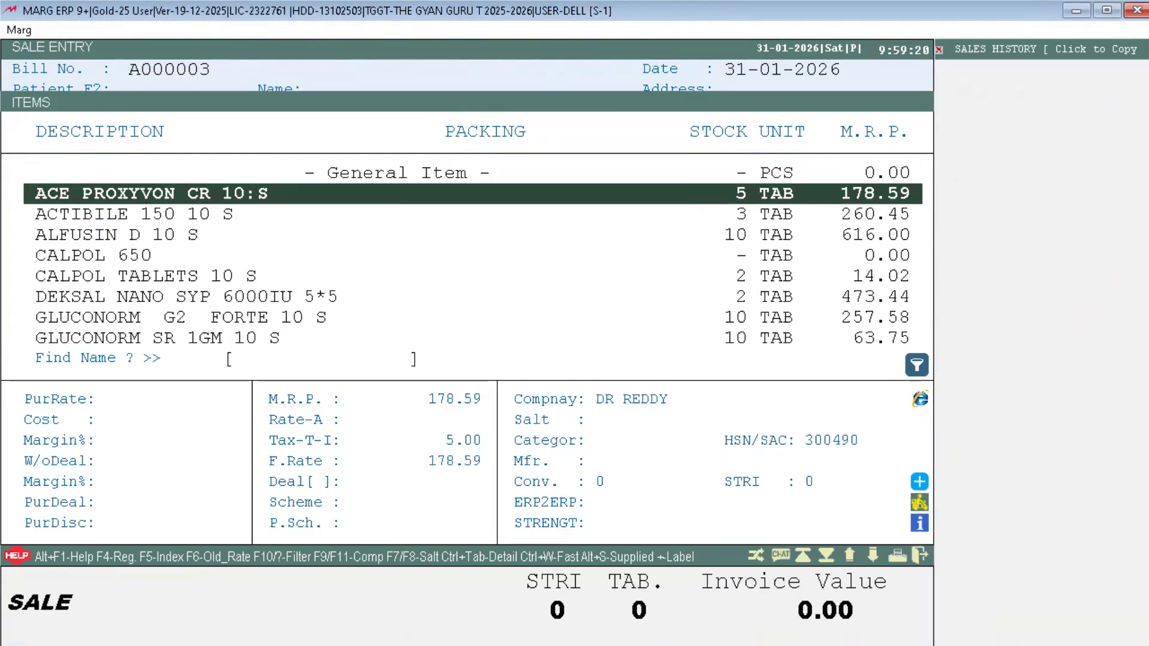
# Step: Scroll up the sale item list past CALPOL TABLETS, then exit Sale Entry without adding products
pyautogui.press('Up')
pyautogui.press('Up')
pyautogui.press('Up')
pyautogui.press('Up')
pyautogui.press('Up')
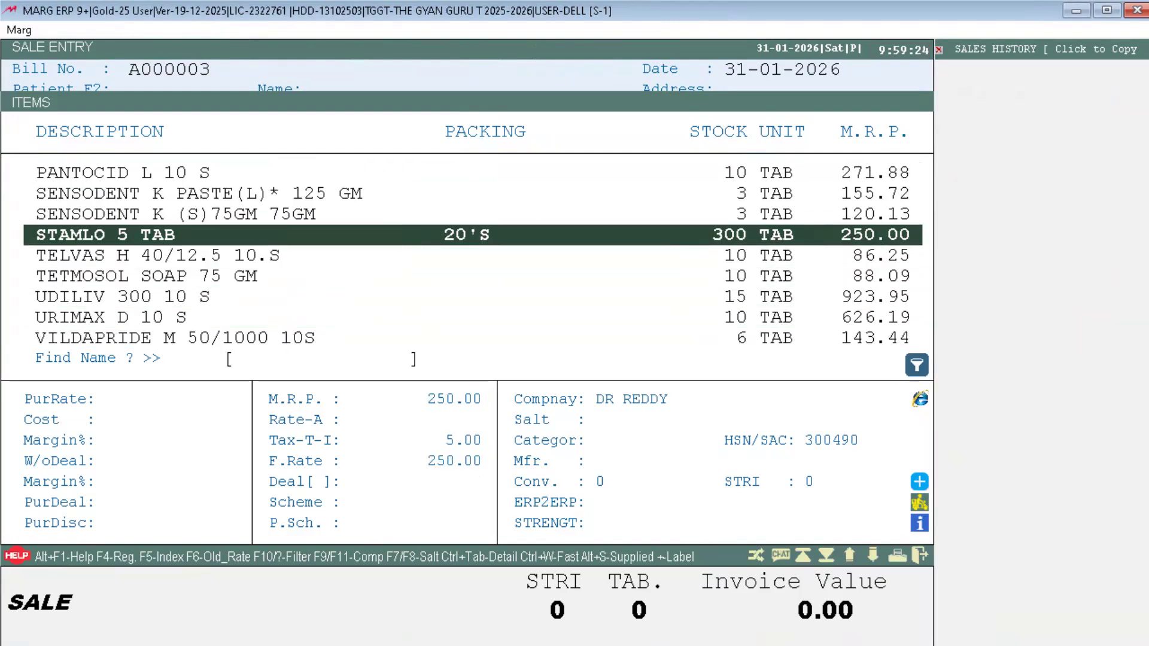
pyautogui.press('Up')
pyautogui.press('Up')
pyautogui.press('Up')
pyautogui.press('Up')
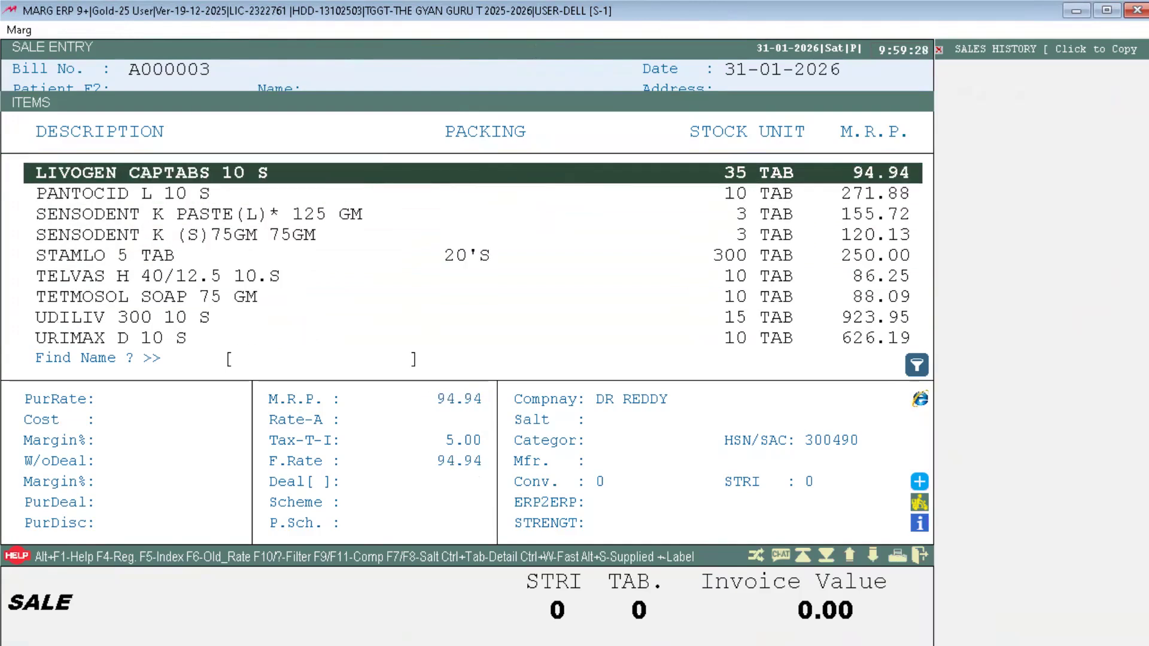
pyautogui.press('Up')
pyautogui.press('Up')
pyautogui.press('Up')
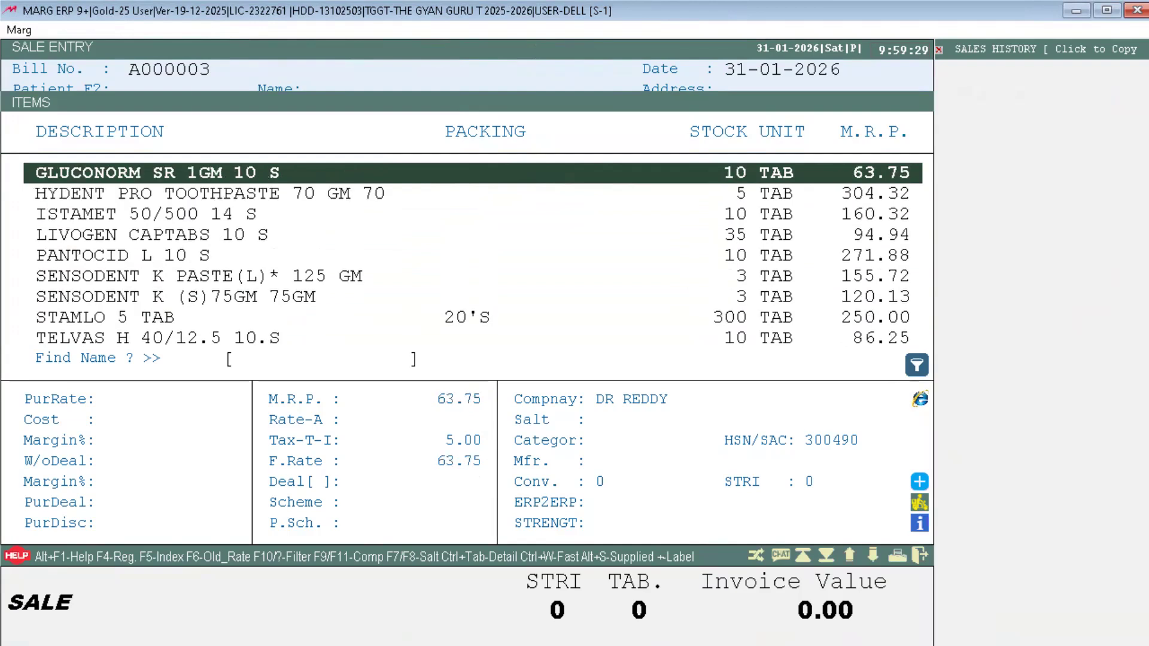
pyautogui.press('Up')
pyautogui.press('Up')
pyautogui.press('Up')
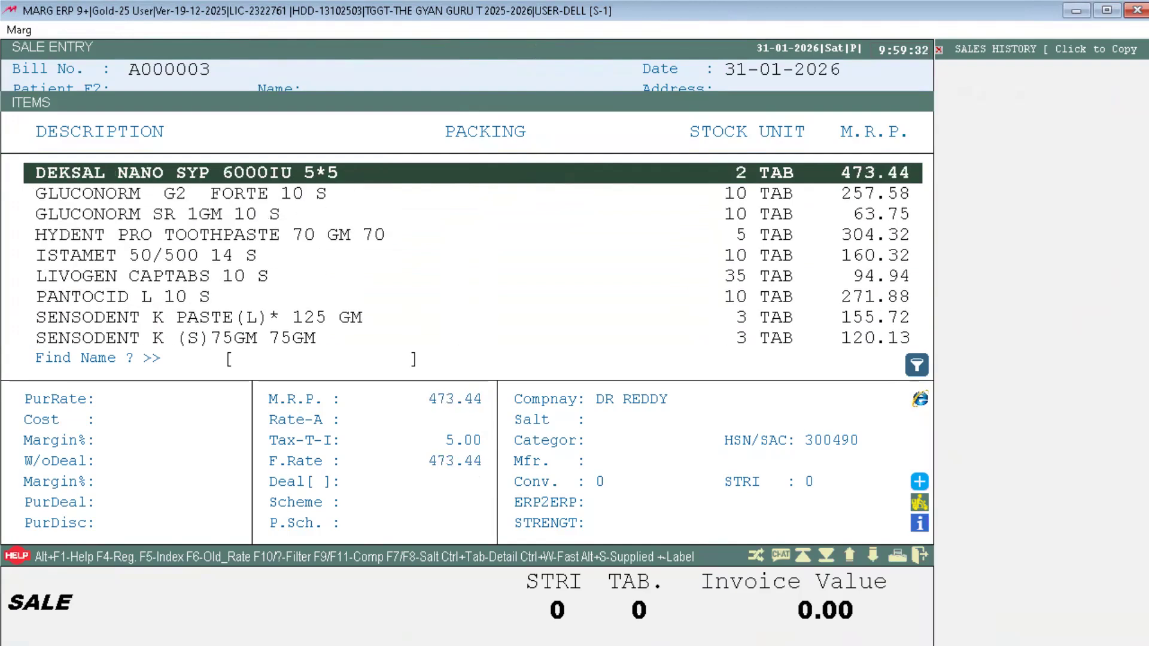
pyautogui.press('Up')
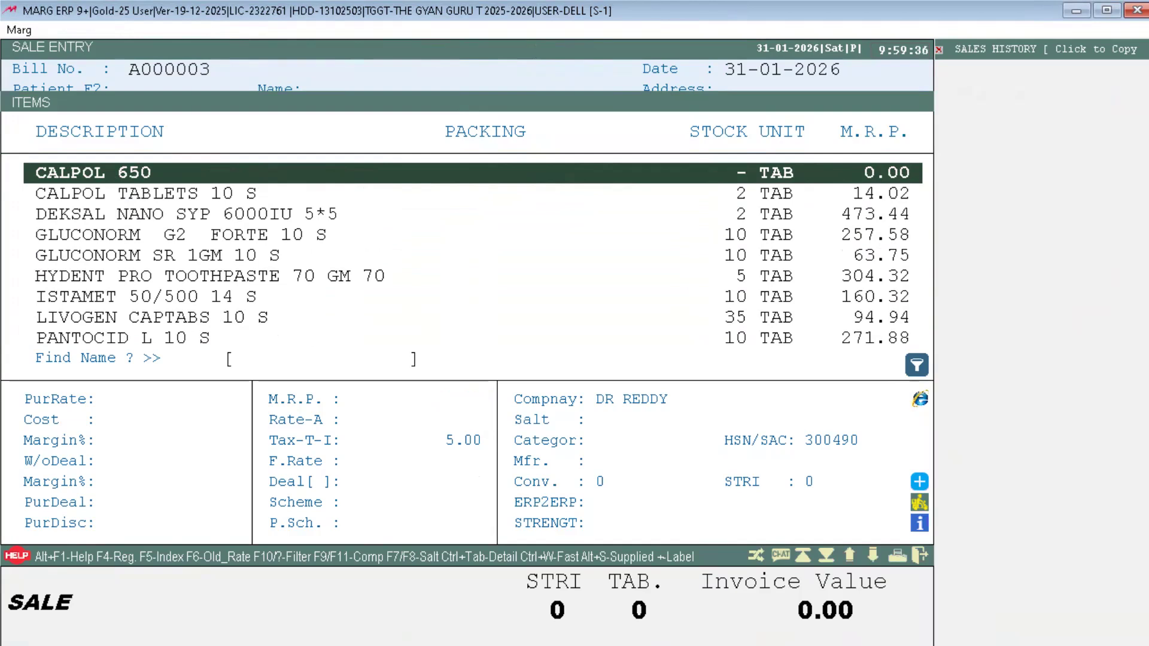
pyautogui.press('Up')
pyautogui.press('Up')
pyautogui.press('Up')
pyautogui.press('Up')
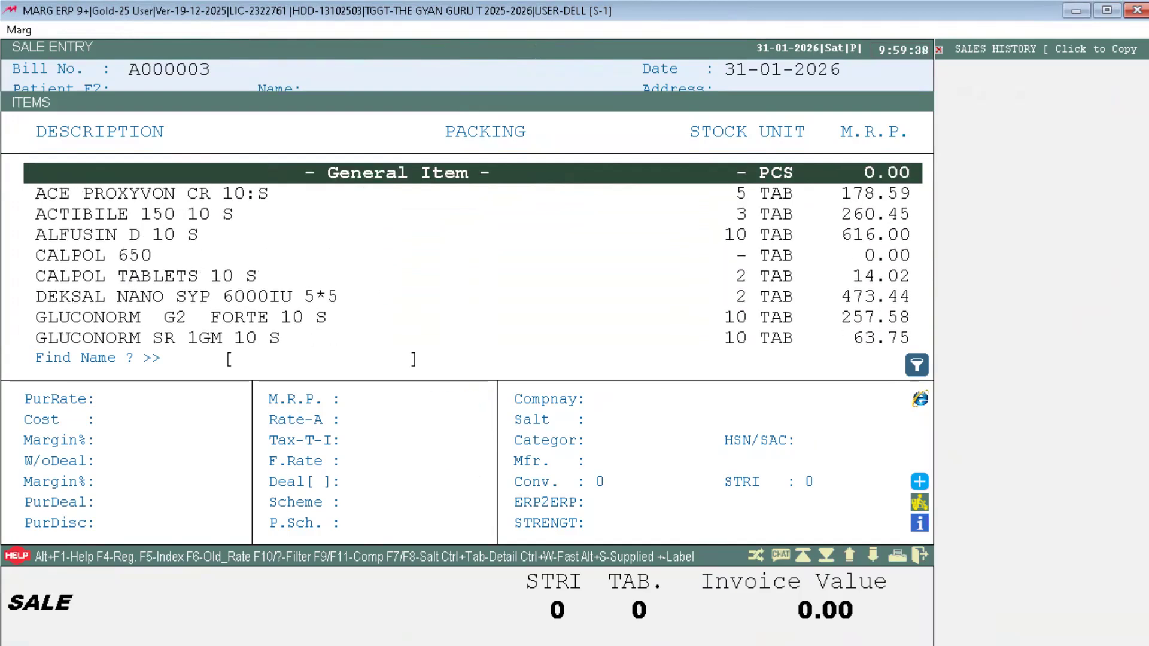
pyautogui.press('Escape')
pyautogui.press('Escape')
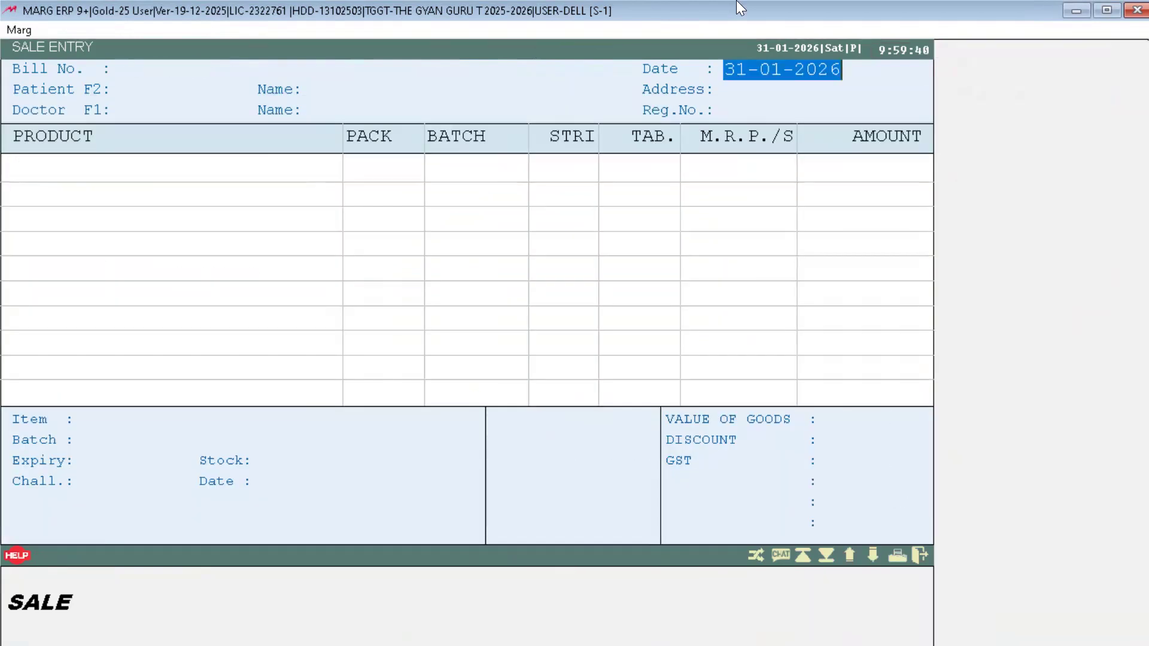
pyautogui.press('Escape')
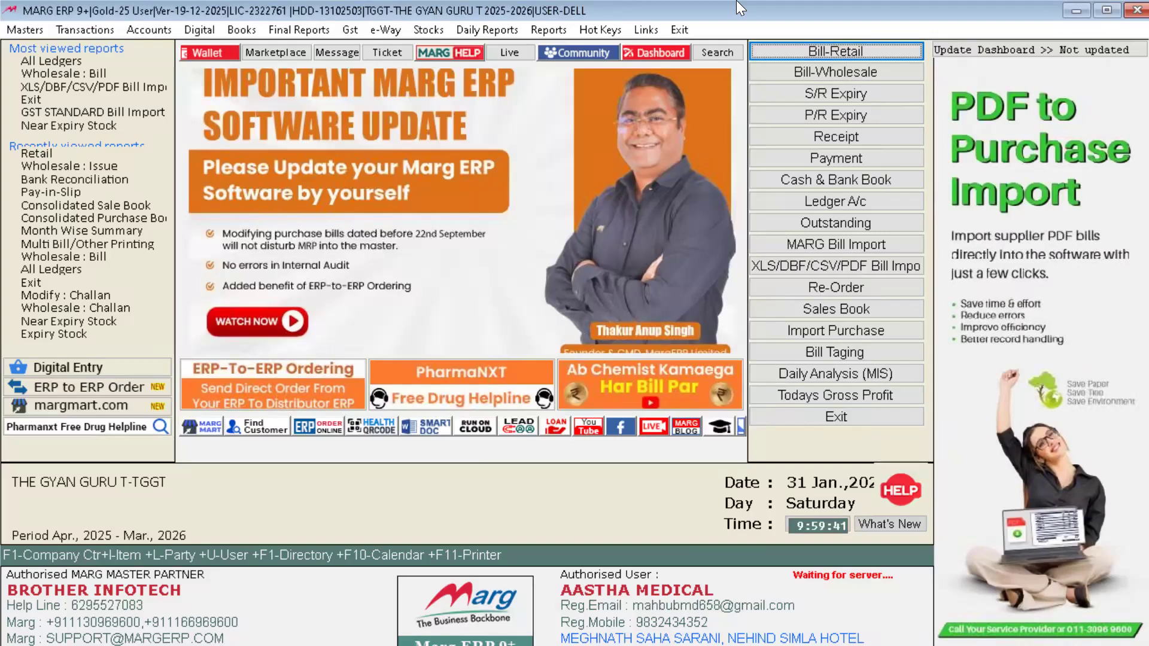
# Step: Go through Transactions > Stock Issue > Retail in the menus to start a blank stock issue entry
pyautogui.press('alt')
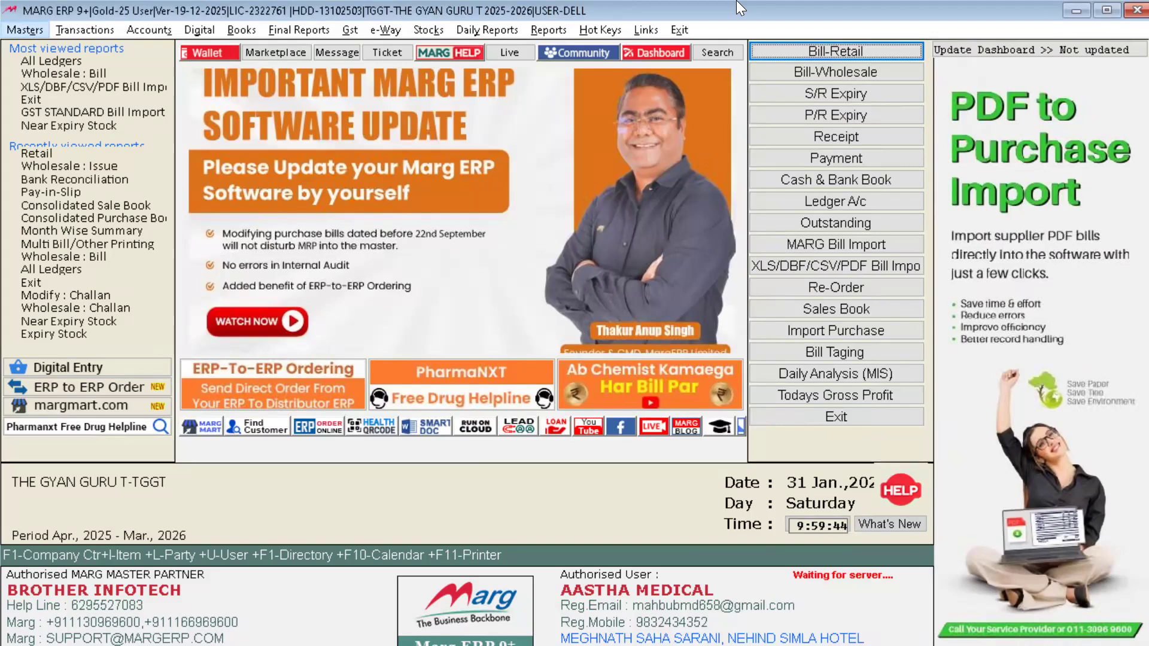
pyautogui.press('Right')
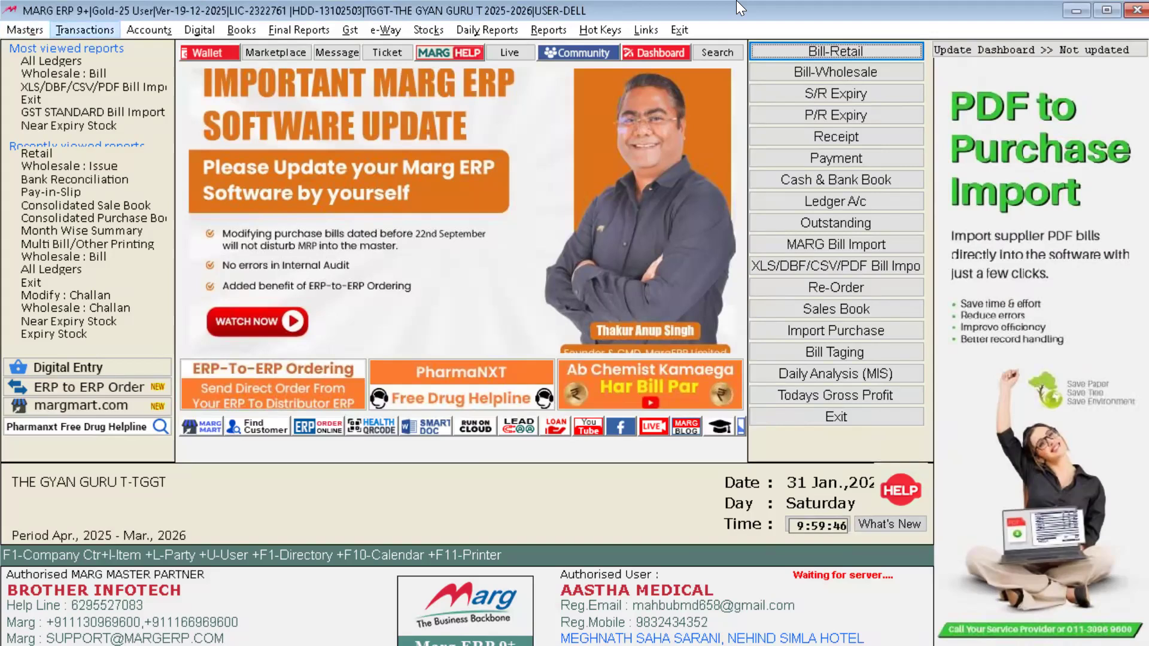
pyautogui.press('Down')
pyautogui.press('Down')
pyautogui.press('Down')
pyautogui.press('Down')
pyautogui.press('Down')
pyautogui.press('Down')
pyautogui.press('Down')
pyautogui.press('Down')
pyautogui.press('Down')
pyautogui.press('Down')
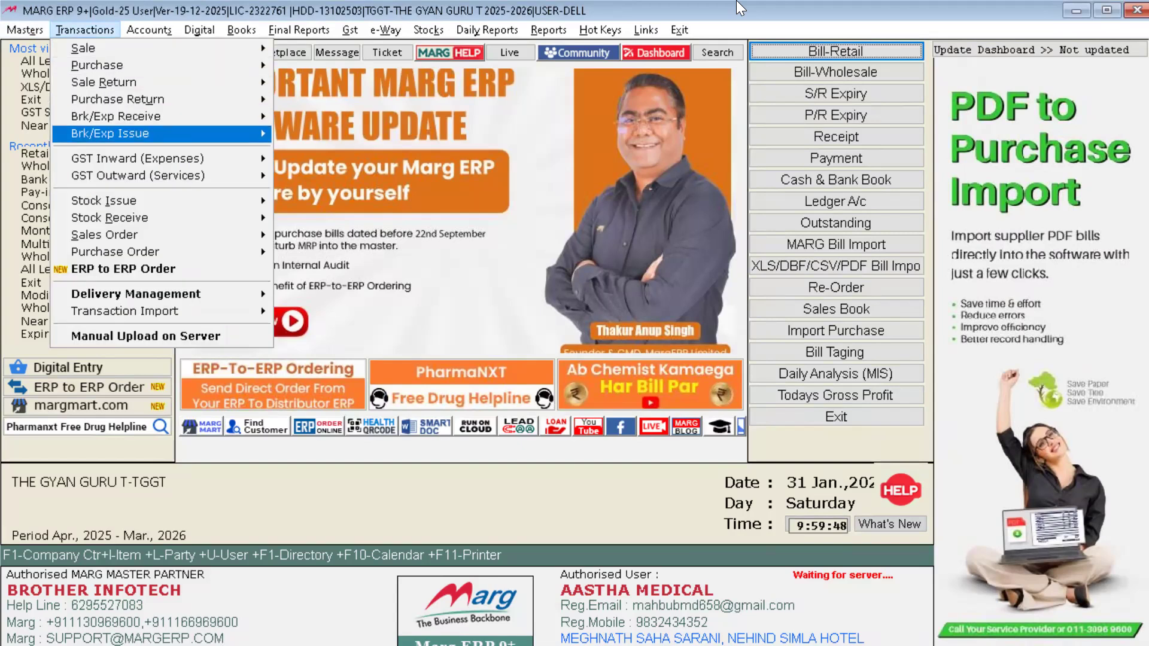
pyautogui.press('Up')
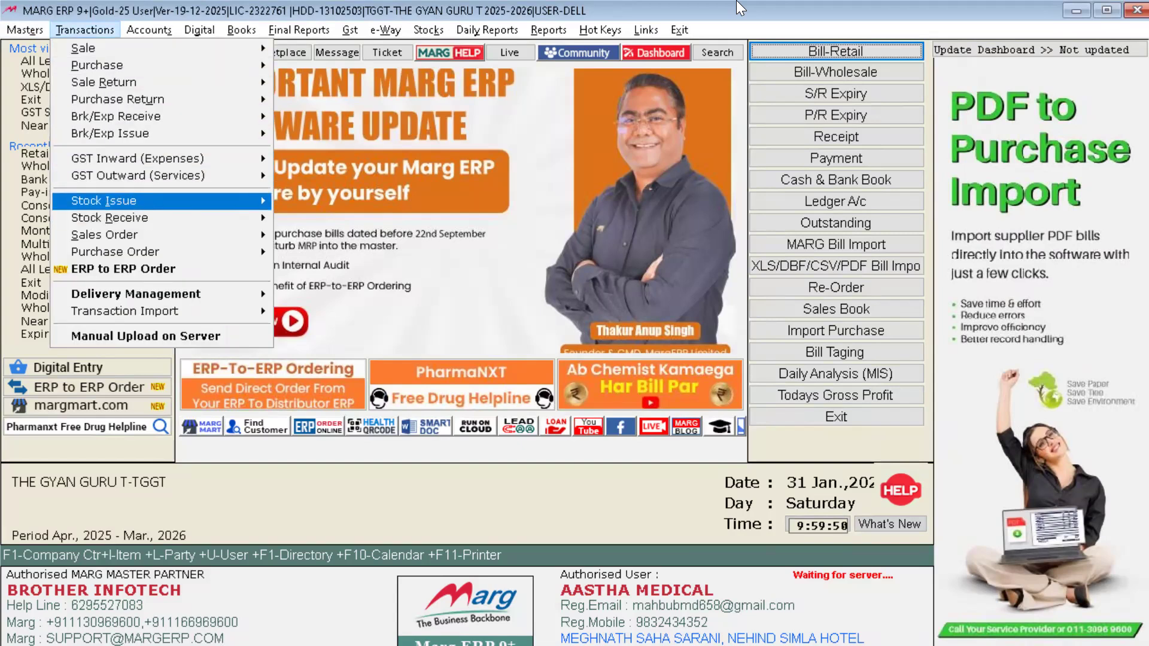
pyautogui.press('Down')
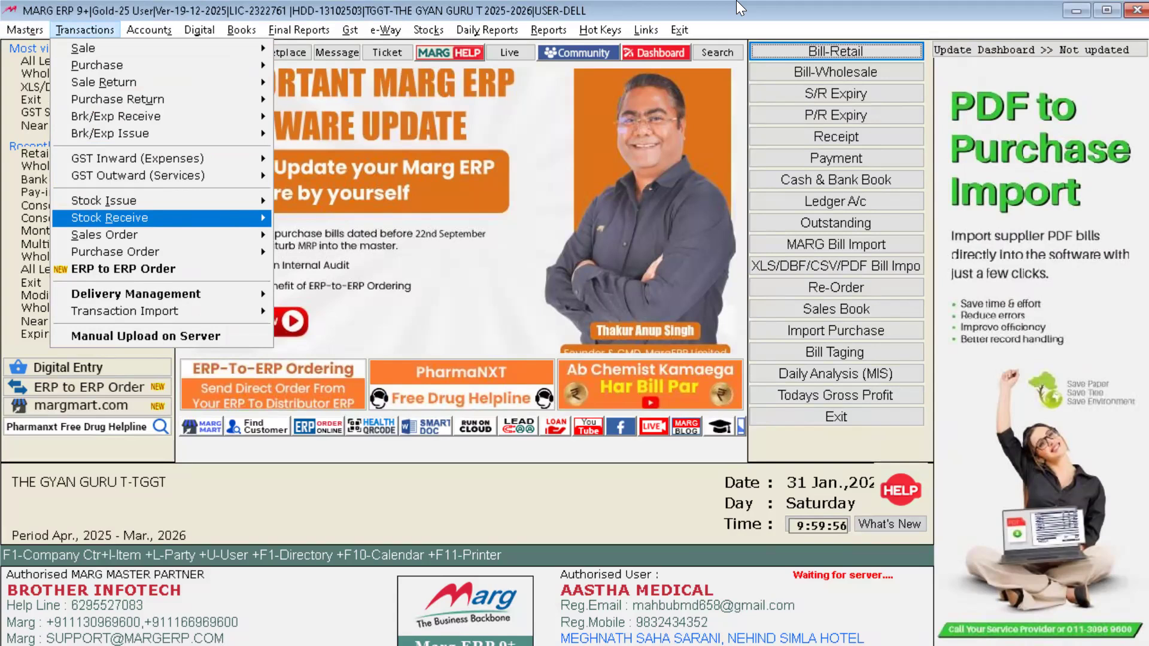
pyautogui.press('Up')
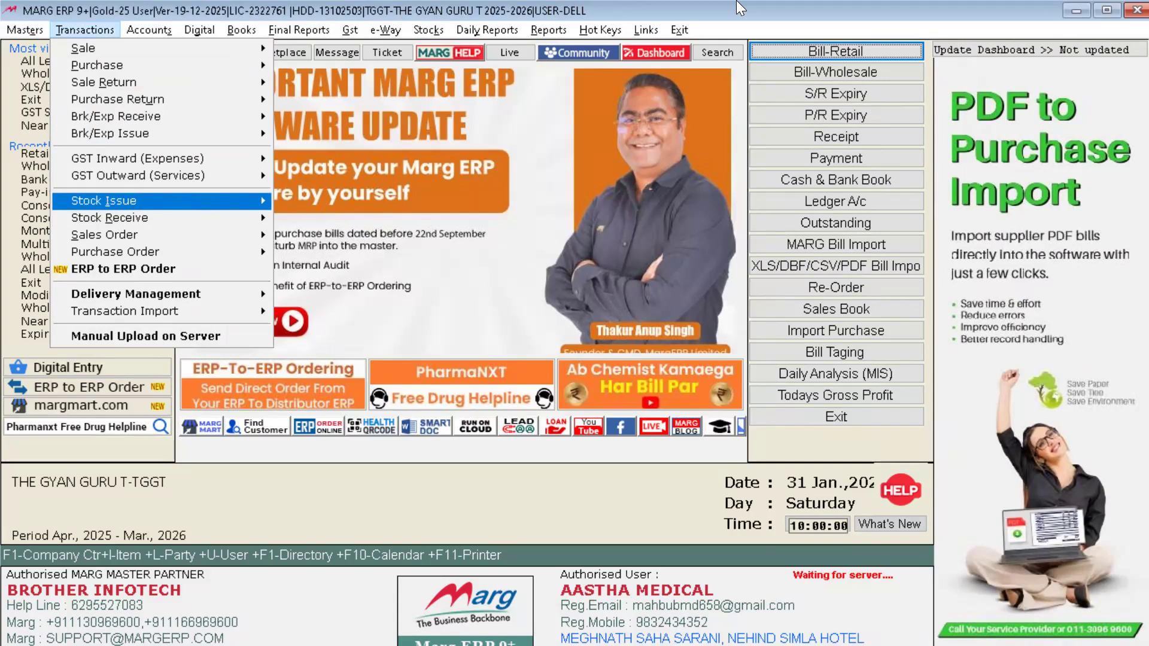
pyautogui.press('Down')
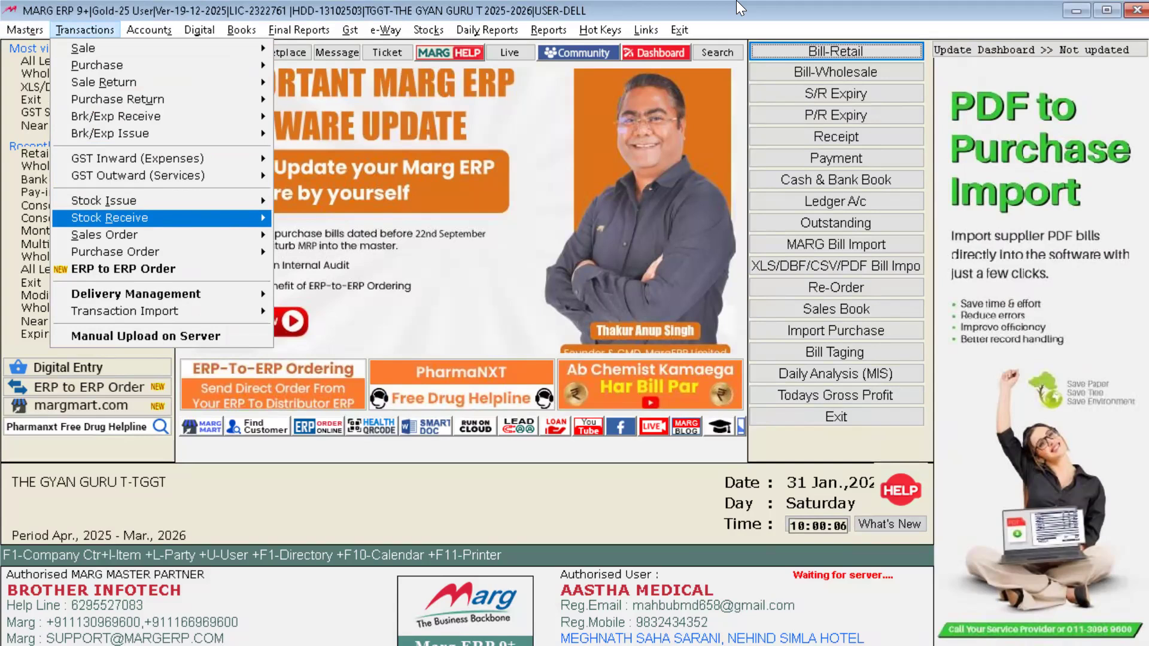
pyautogui.press('Up')
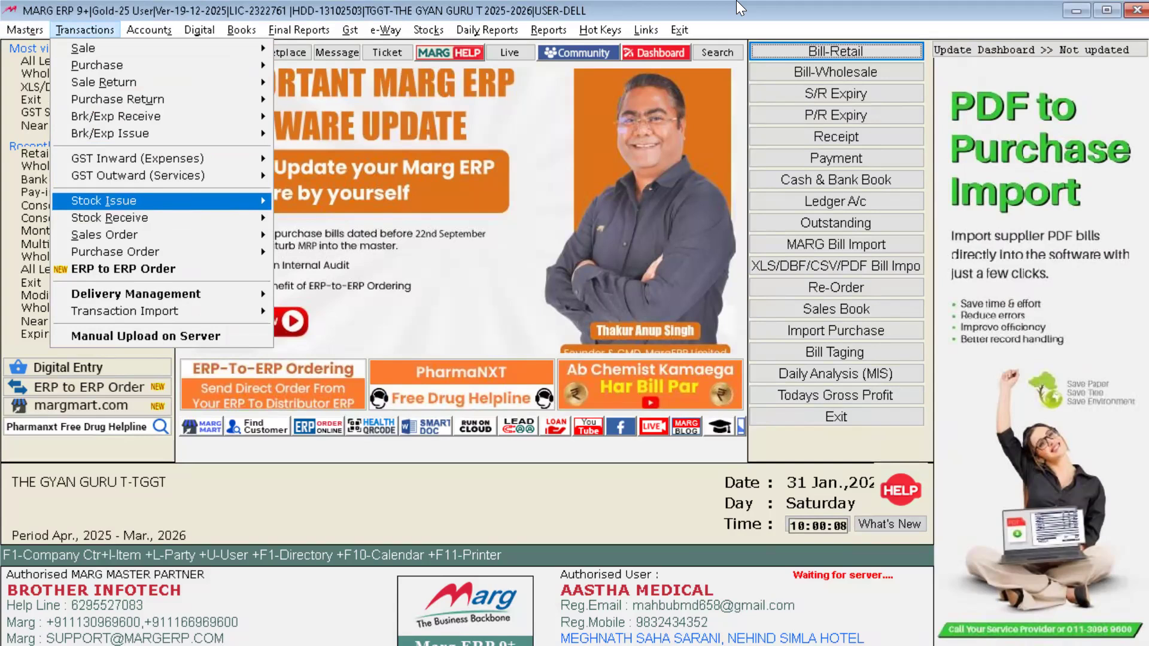
pyautogui.press('Right')
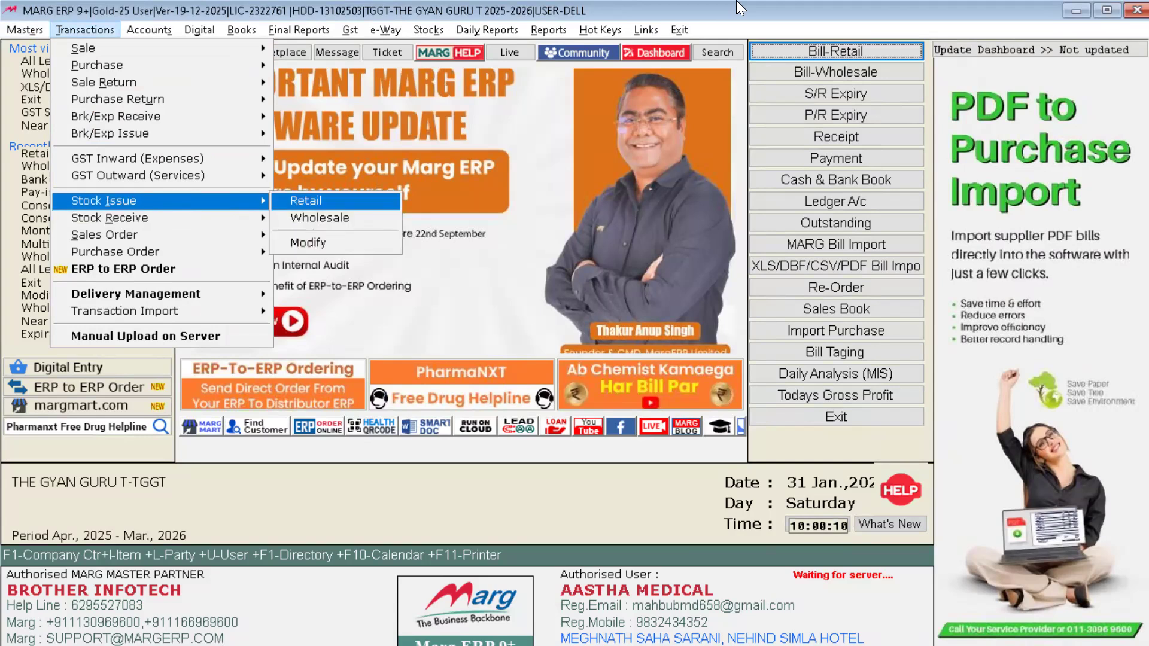
pyautogui.press('Down')
pyautogui.press('Down')
pyautogui.press('Up')
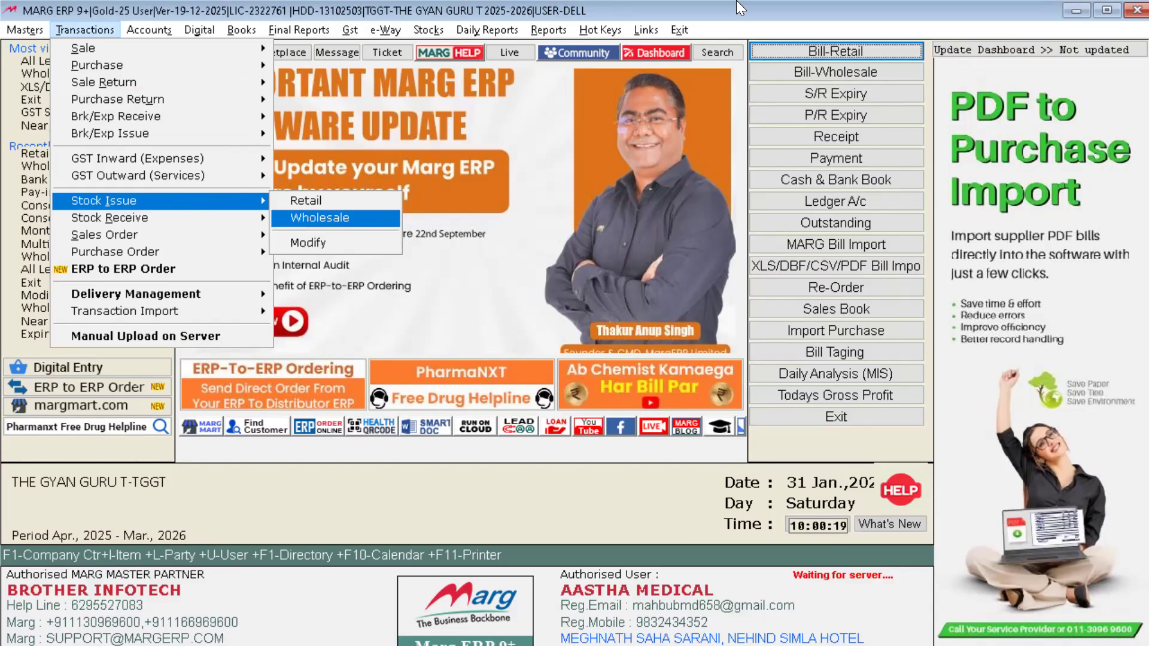
pyautogui.press('Up')
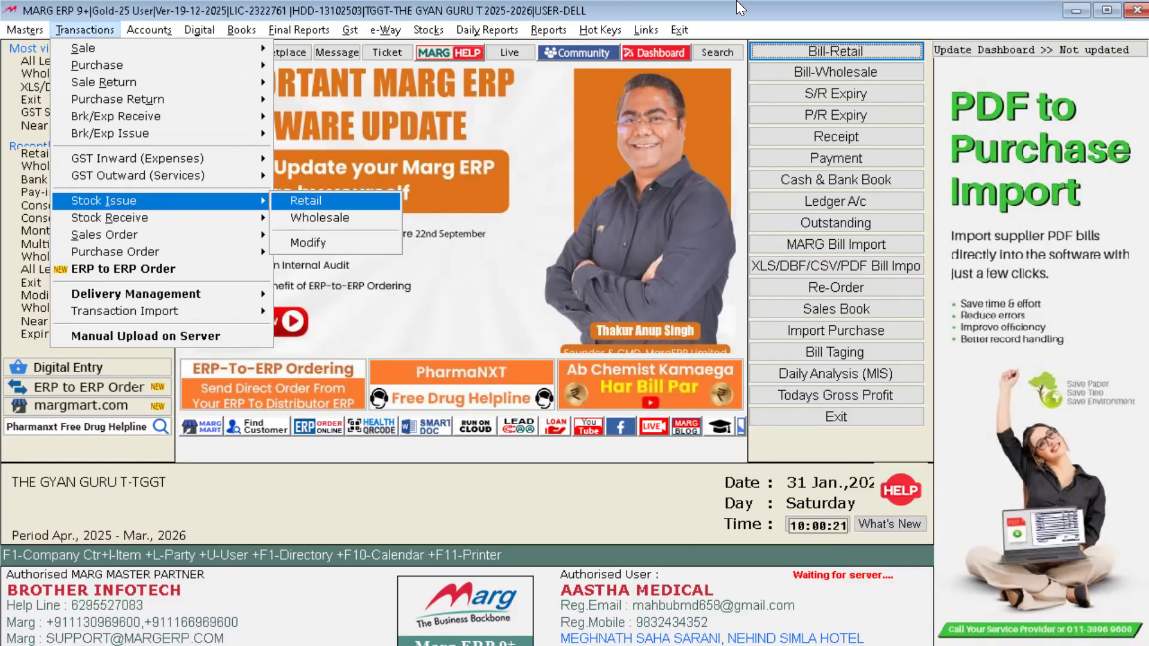
pyautogui.press('Return')
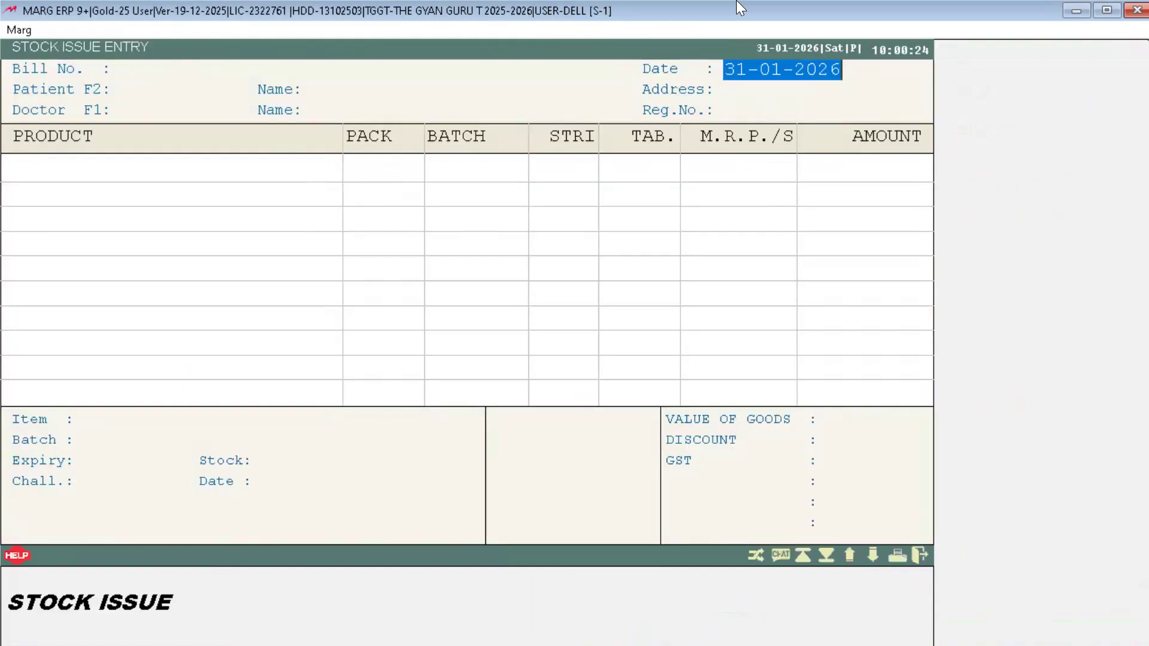
# Step: Accept date 31-01-2026 and tax for challan L000001, then highlight ACE PROXYVON CR 10:S in the item list
pyautogui.press('Return')
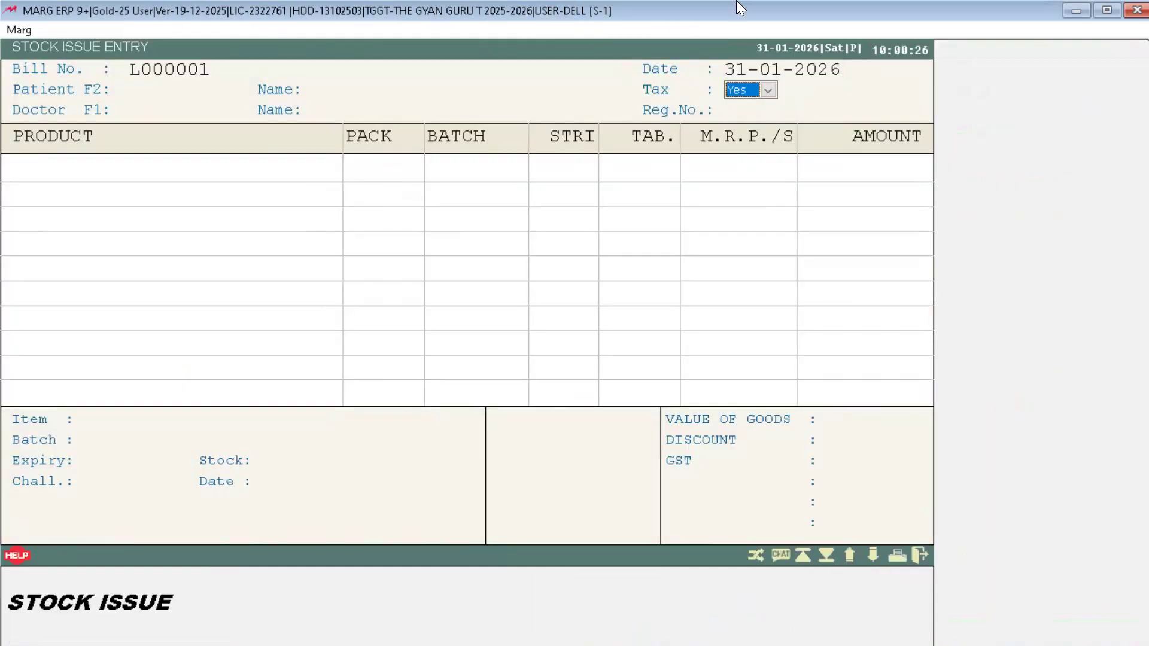
pyautogui.press('Return')
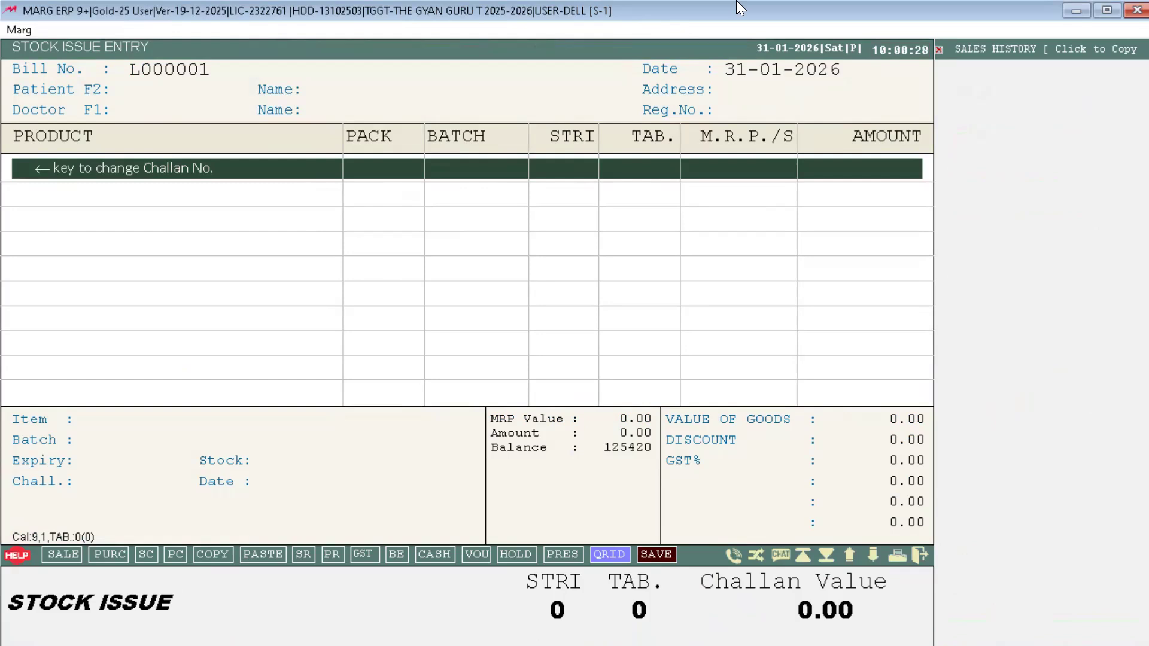
pyautogui.press('Return')
pyautogui.press('Escape')
pyautogui.press('Escape')
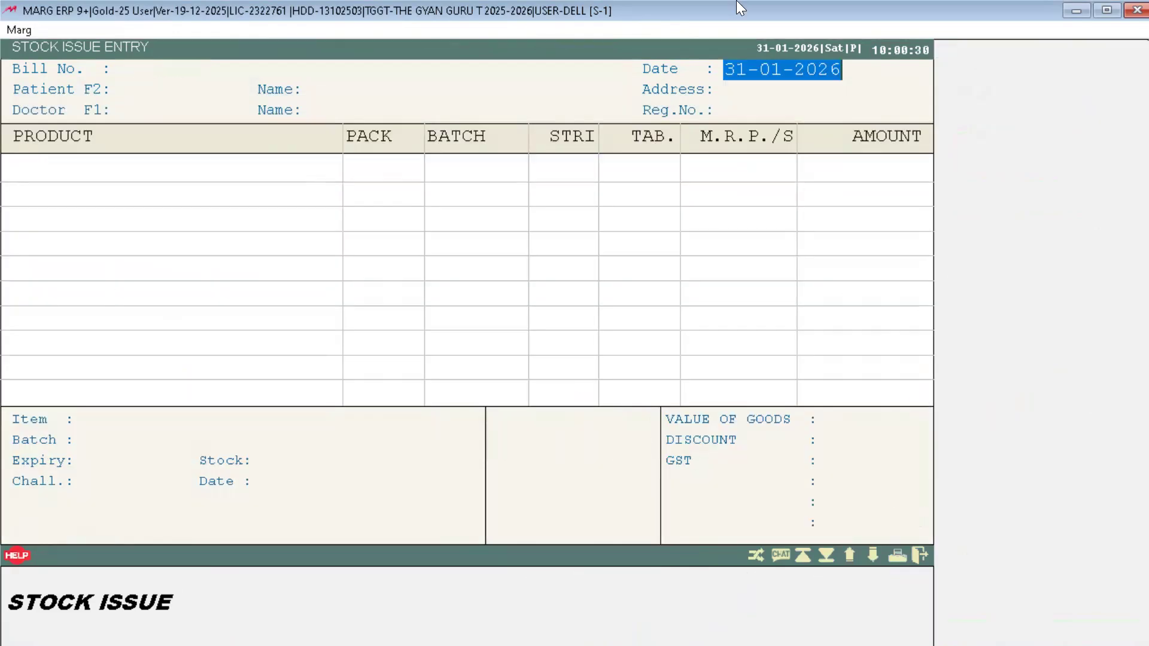
pyautogui.press('Return')
pyautogui.press('Return')
pyautogui.press('Return')
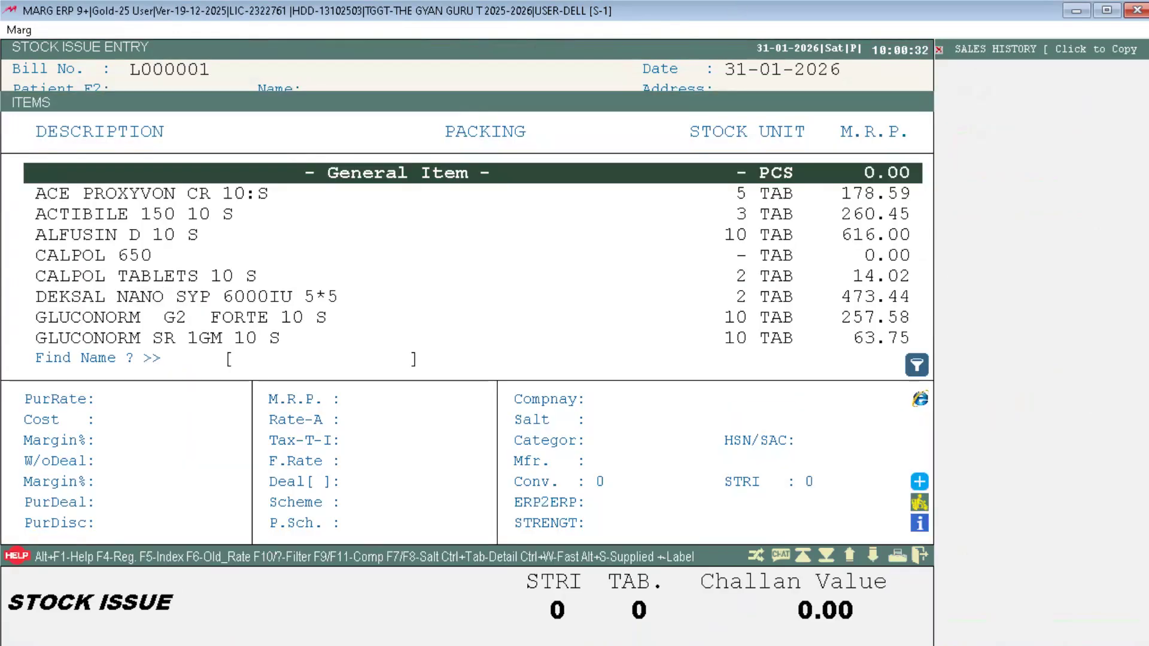
pyautogui.press('Down')
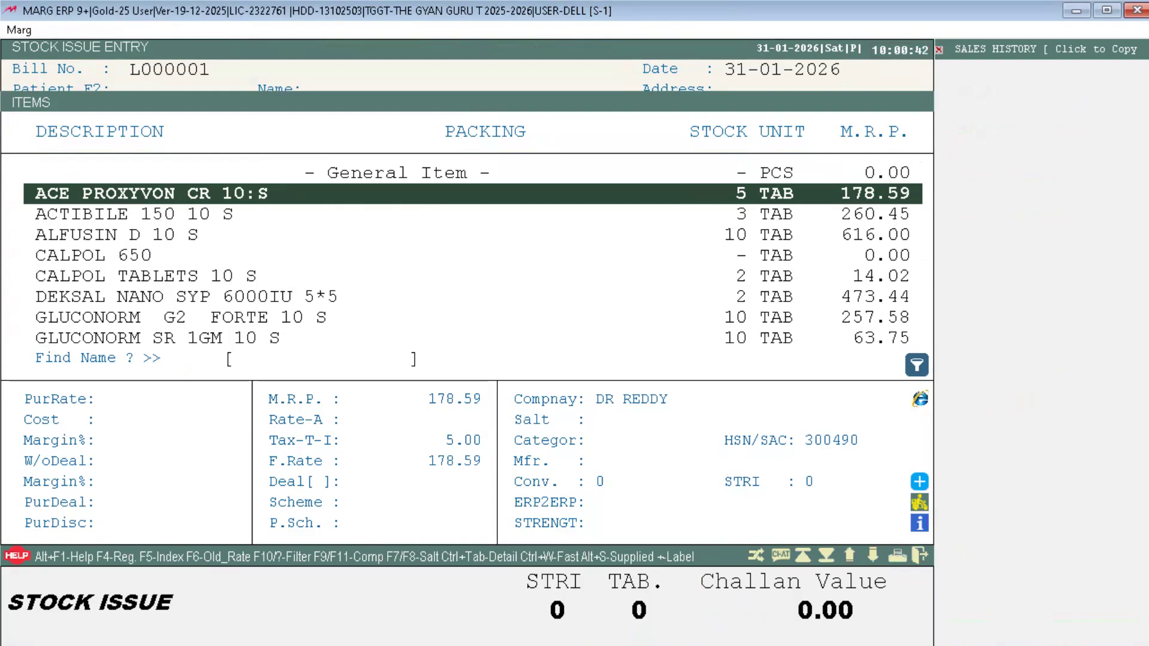
pyautogui.press('Down')
pyautogui.press('Up')
# Step: Rename ACE PROXYVON CR 10:S to '@ ACE PROXYVON CR 10:S' in Modify Product and save it
pyautogui.hotkey('ctrl', 'Return')
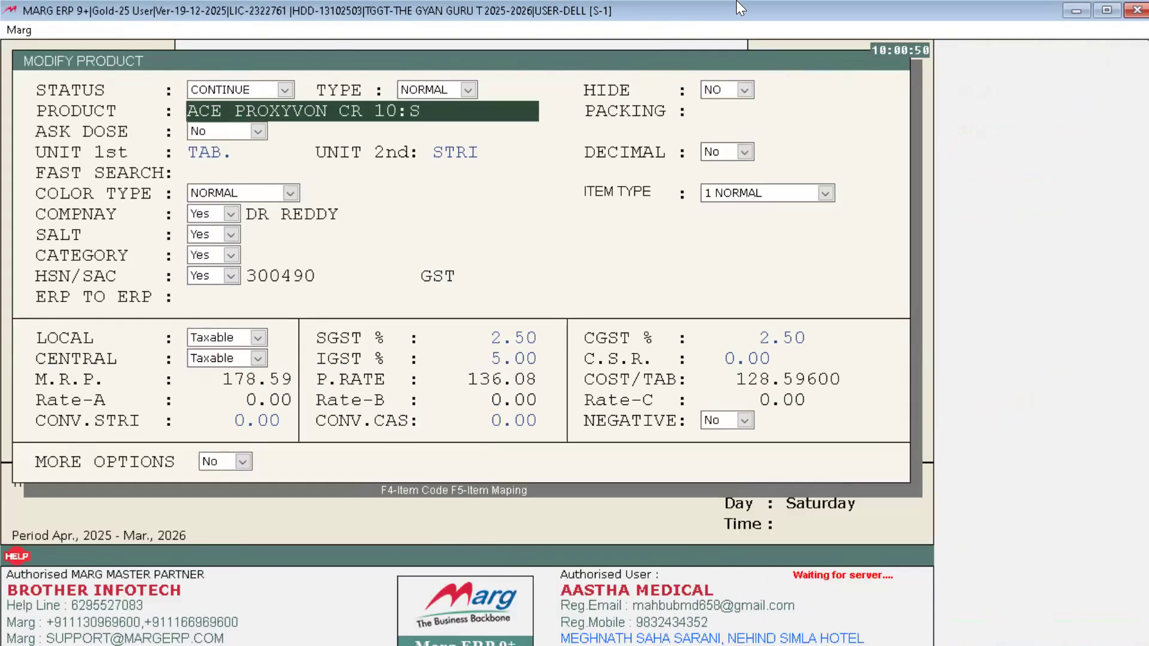
pyautogui.press('Up')
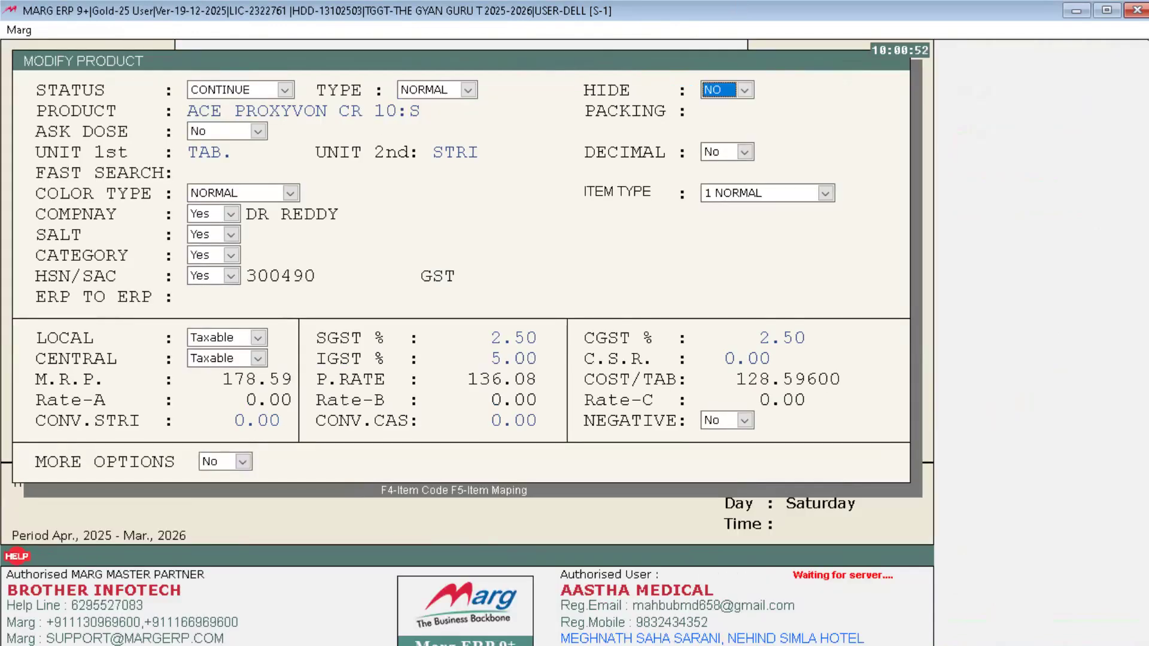
pyautogui.press('Down')
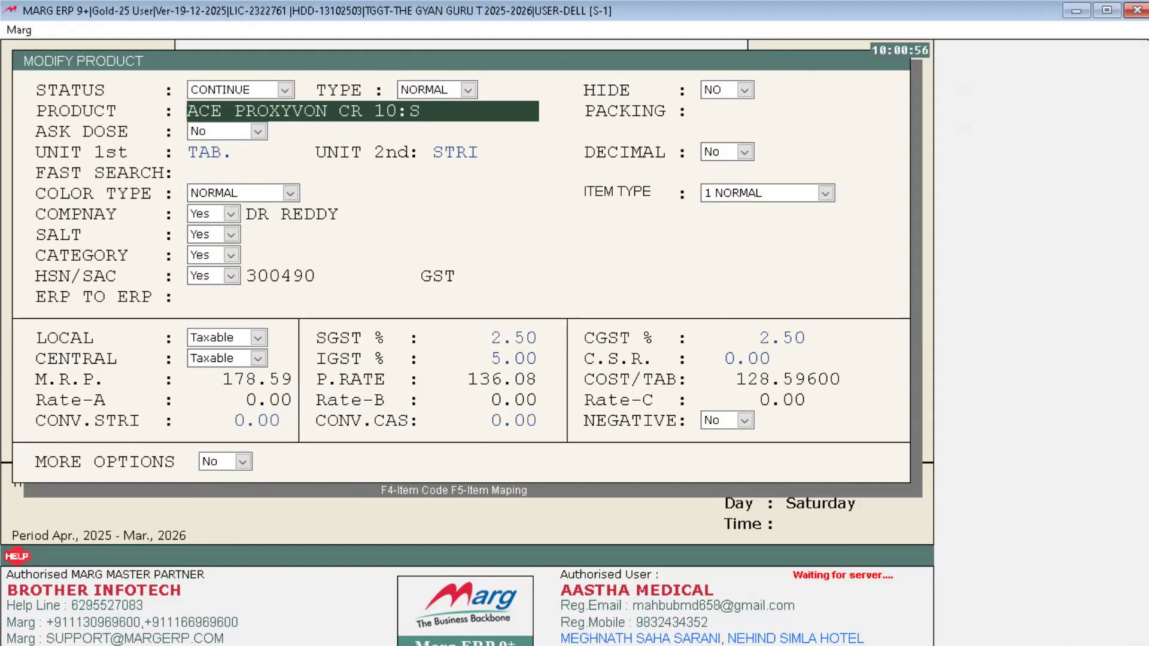
pyautogui.write('@')
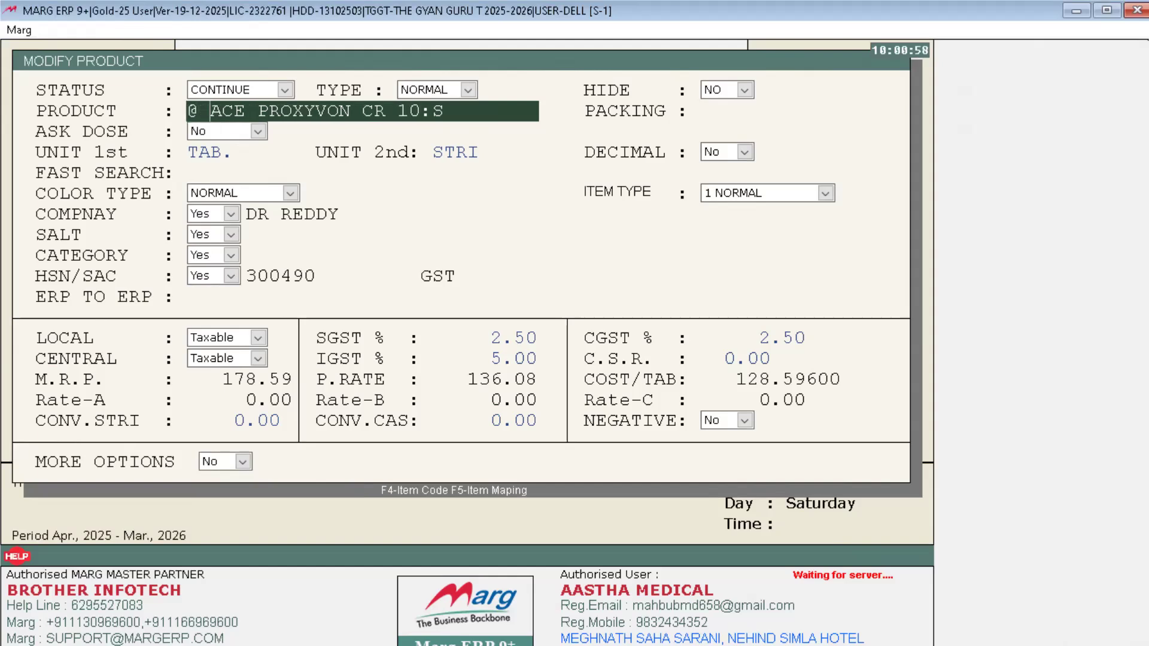
pyautogui.press('Left')
pyautogui.press('Return')
pyautogui.press('Return')
pyautogui.press('Return')
pyautogui.press('Return')
pyautogui.press('Return')
pyautogui.press('Return')
pyautogui.press('Return')
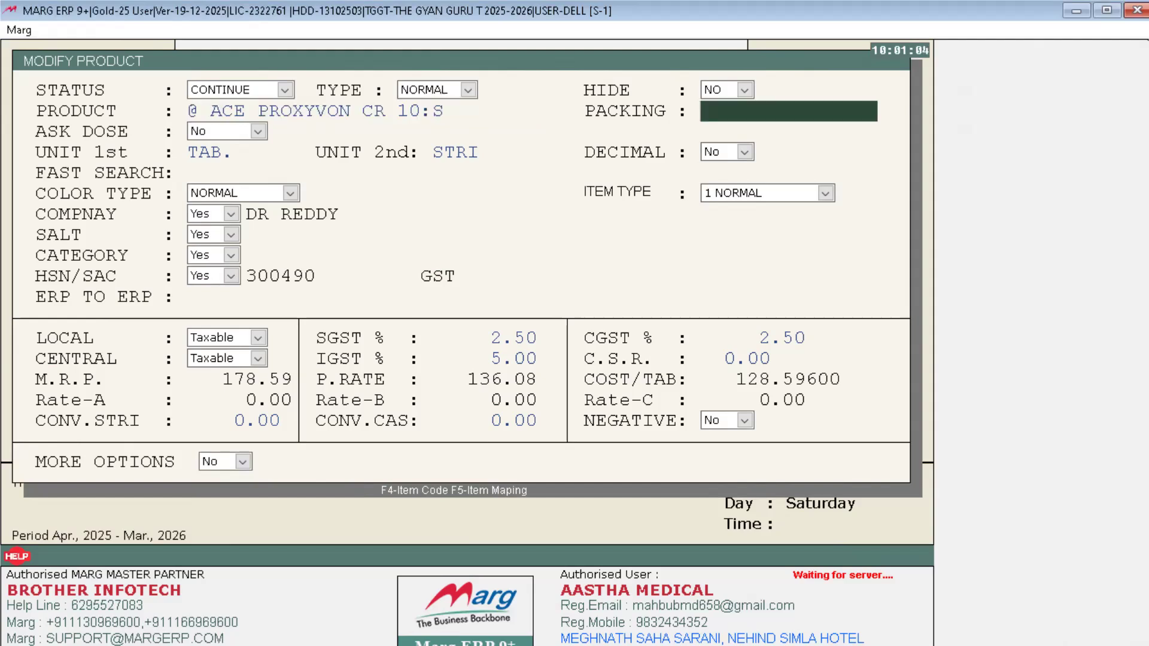
pyautogui.press('Return')
pyautogui.press('Return')
pyautogui.press('Return')
pyautogui.press('Return')
pyautogui.press('Return')
pyautogui.press('Return')
pyautogui.press('Return')
pyautogui.press('Return')
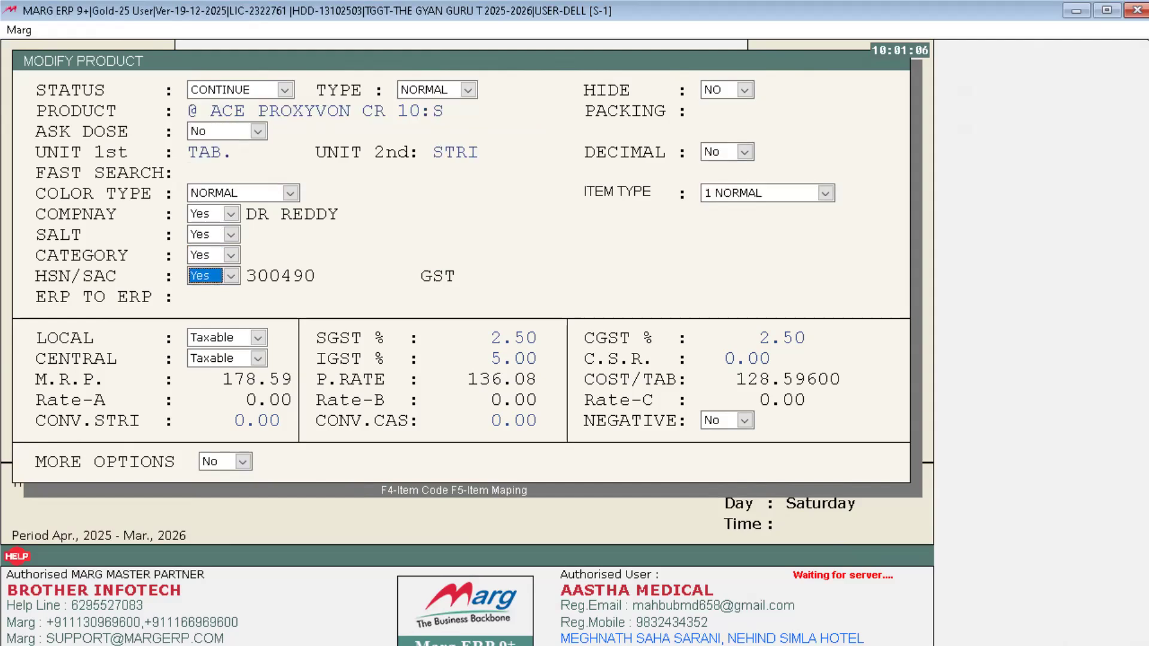
pyautogui.press('Return')
pyautogui.press('Return')
pyautogui.press('Return')
pyautogui.press('Return')
pyautogui.press('Return')
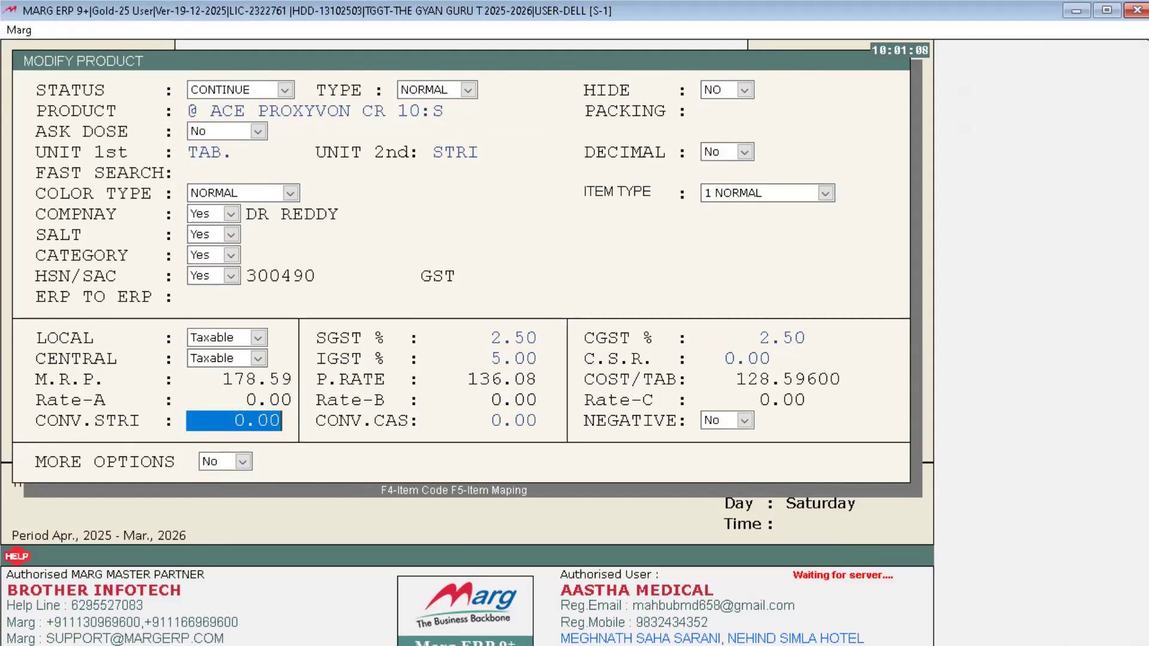
pyautogui.press('Return')
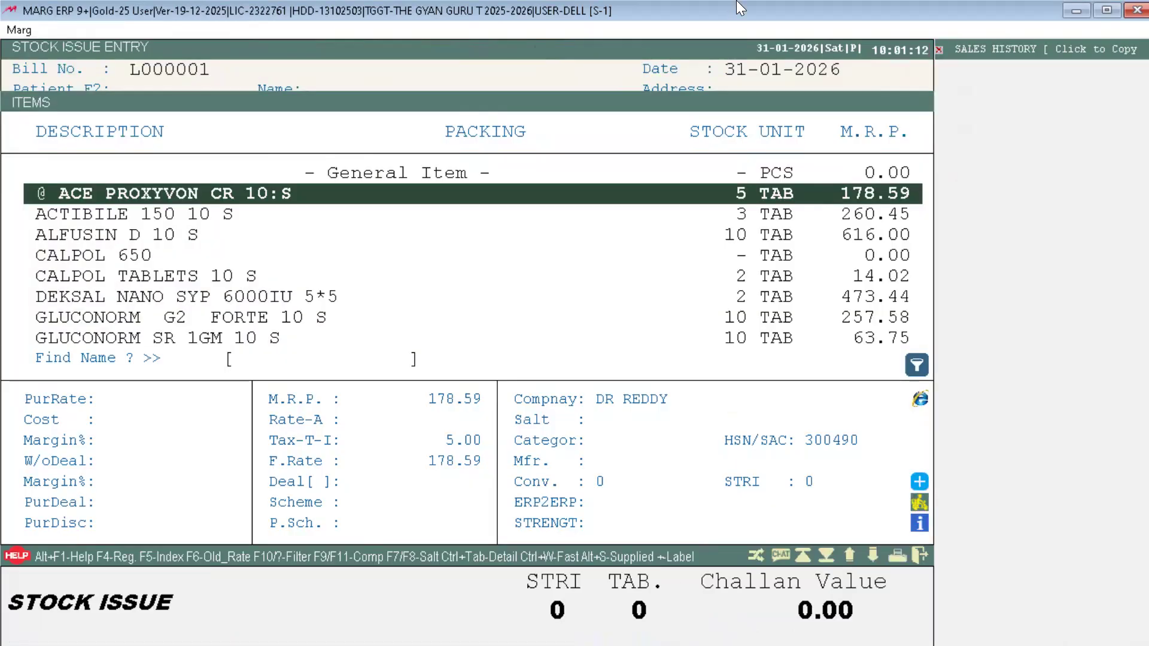
# Step: Rename LIVOGEN CAPTABS 10 S to '@ LIVOGEN CAPTABS 10 S' via F3 and confirm saving
pyautogui.press('Down')
pyautogui.press('Down')
pyautogui.press('Down')
pyautogui.press('Down')
pyautogui.press('Down')
pyautogui.press('Down')
pyautogui.press('Down')
pyautogui.press('Down')
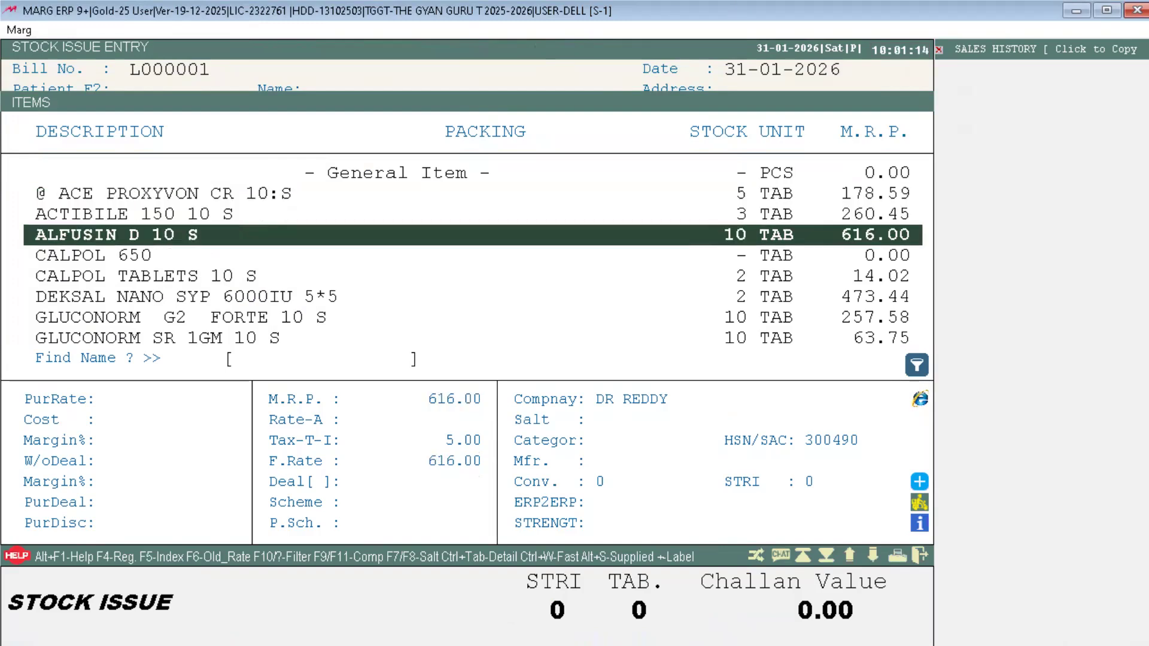
pyautogui.press('Down')
pyautogui.press('Down')
pyautogui.press('Down')
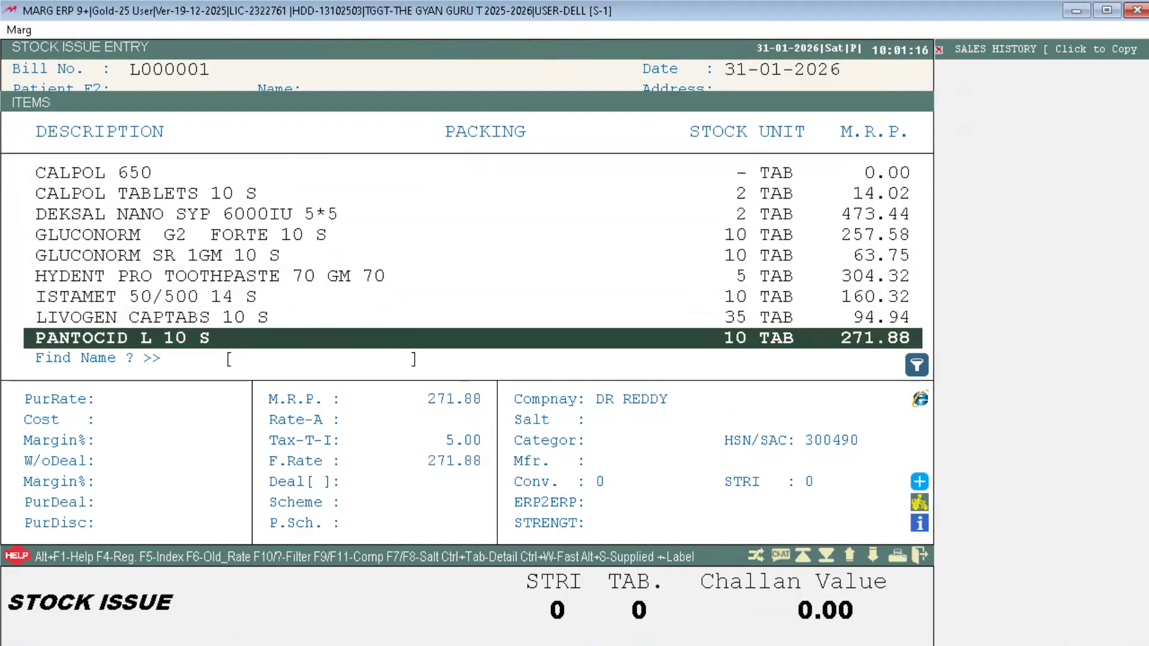
pyautogui.press('Down')
pyautogui.press('Up')
pyautogui.press('Up')
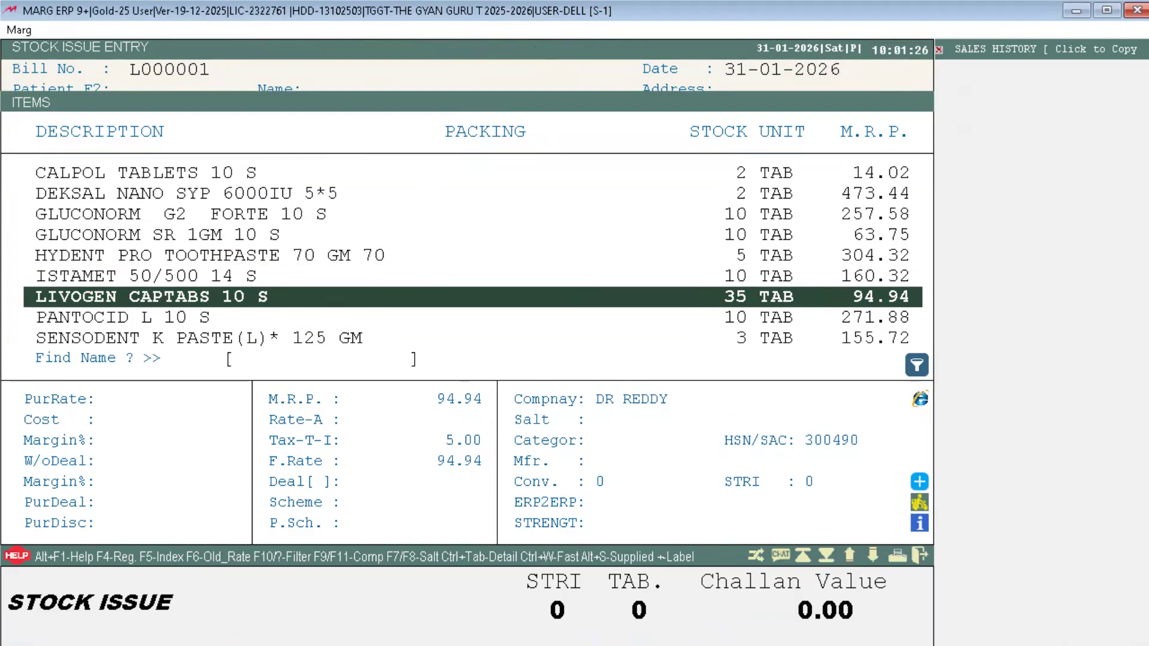
pyautogui.press('F3')
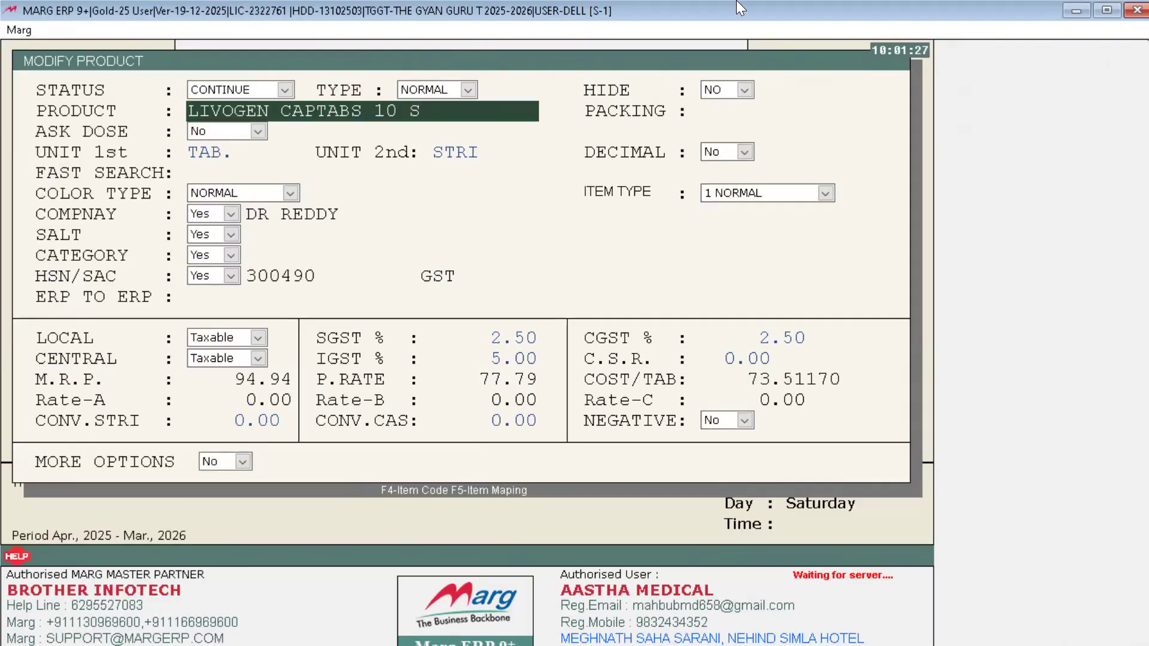
pyautogui.write('@')
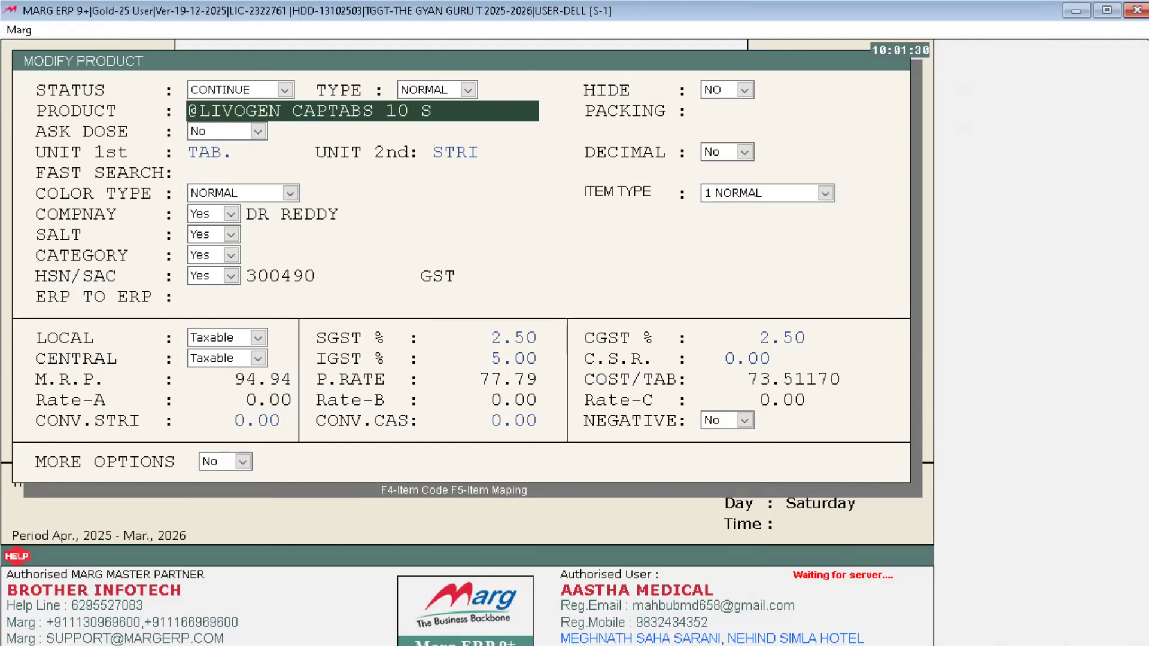
pyautogui.press('Return')
pyautogui.press('Return')
pyautogui.press('Return')
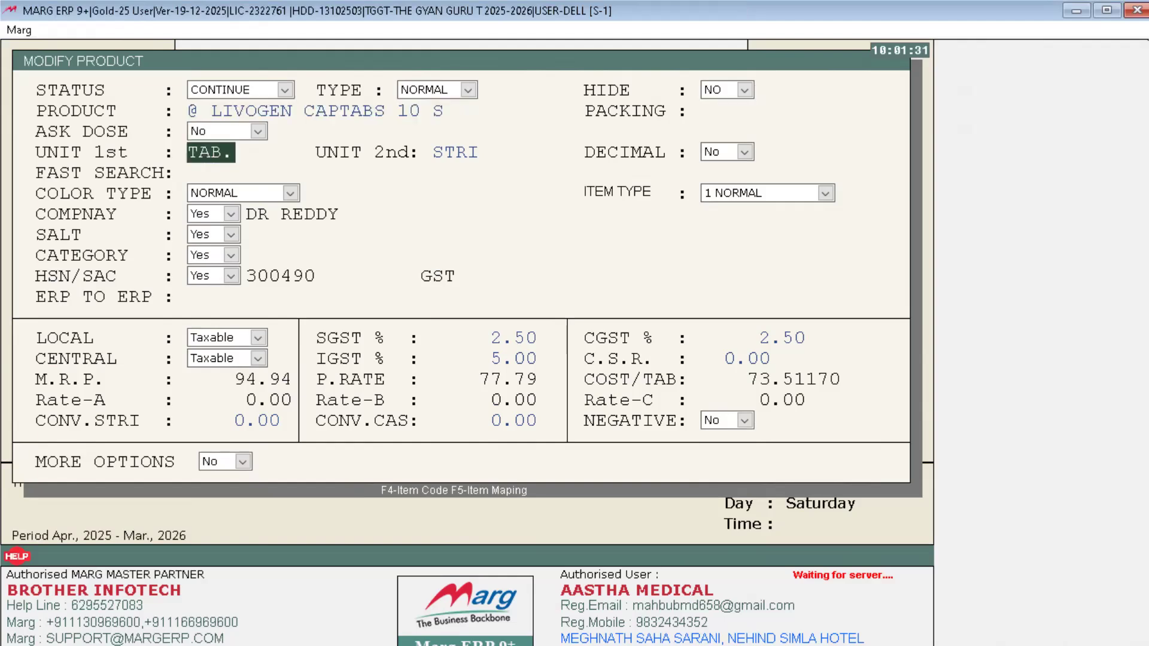
pyautogui.press('pagedown')
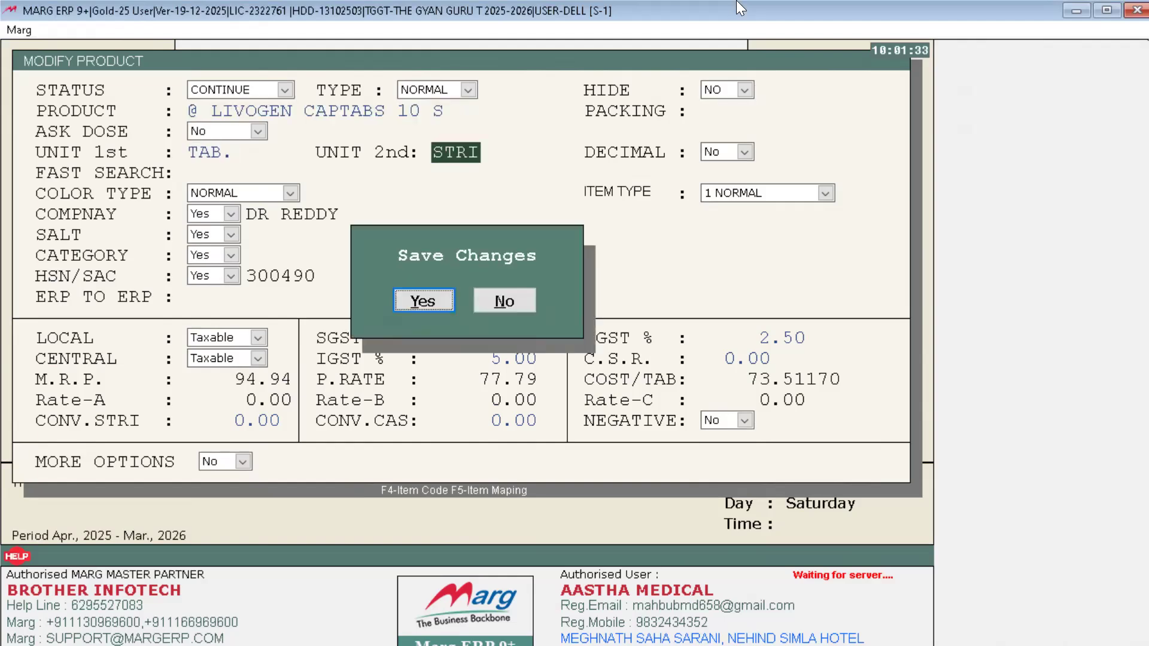
pyautogui.press('Return')
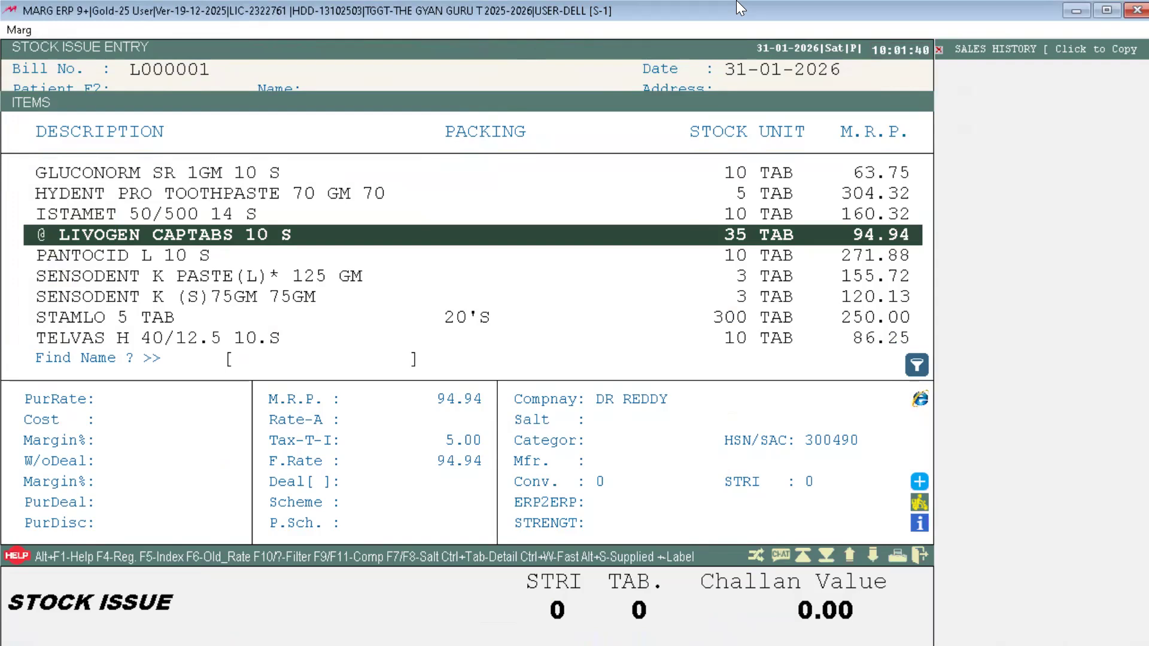
# Step: Issue 5 TAB of @ LIVOGEN CAPTABS 10 S from batch 5114C84201 for 474.70, accepting negative stock
pyautogui.press('Return')
pyautogui.press('Down')
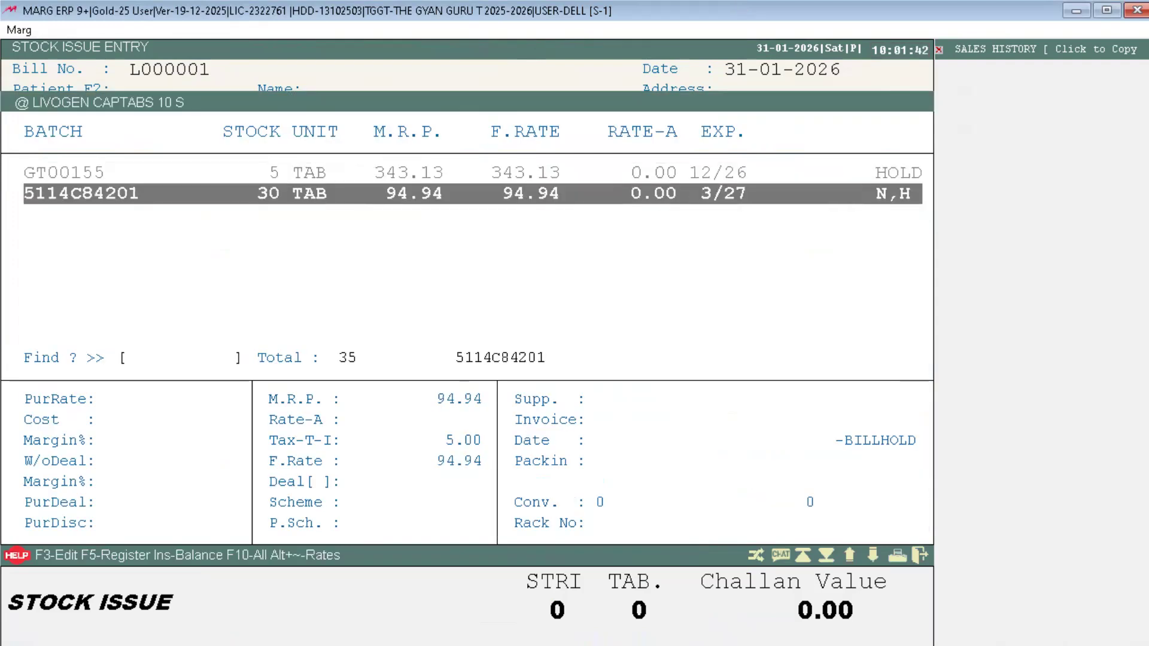
pyautogui.press('Return')
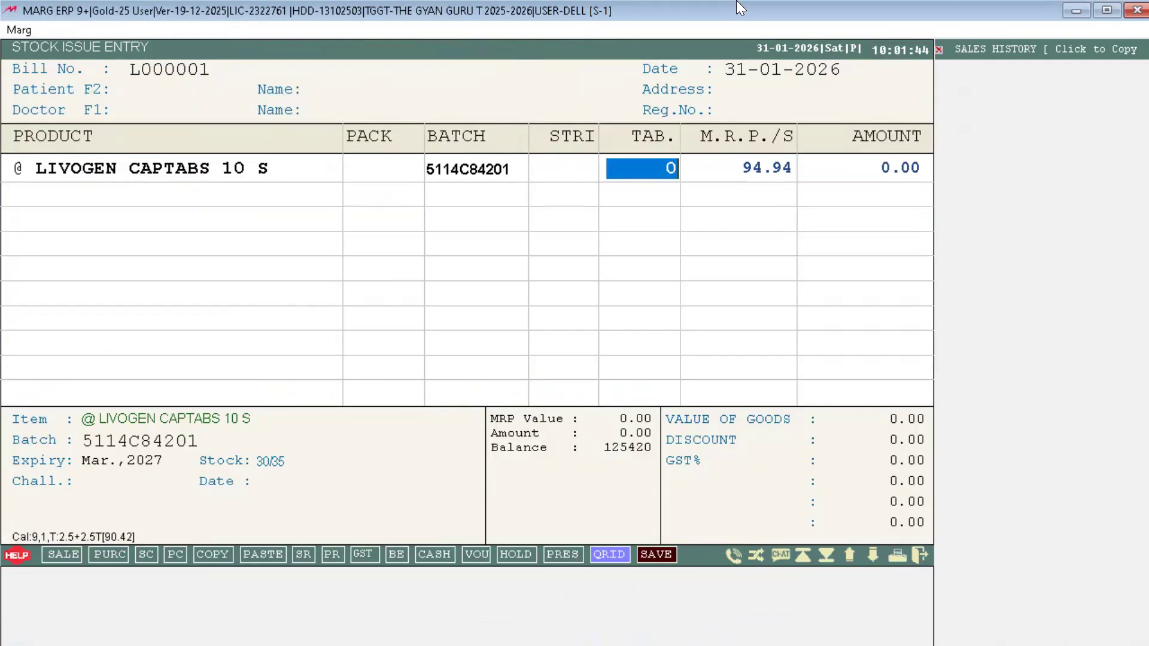
pyautogui.write('5')
pyautogui.press('Return')
pyautogui.press('Right')
pyautogui.press('Left')
pyautogui.press('Return')
pyautogui.press('Return')
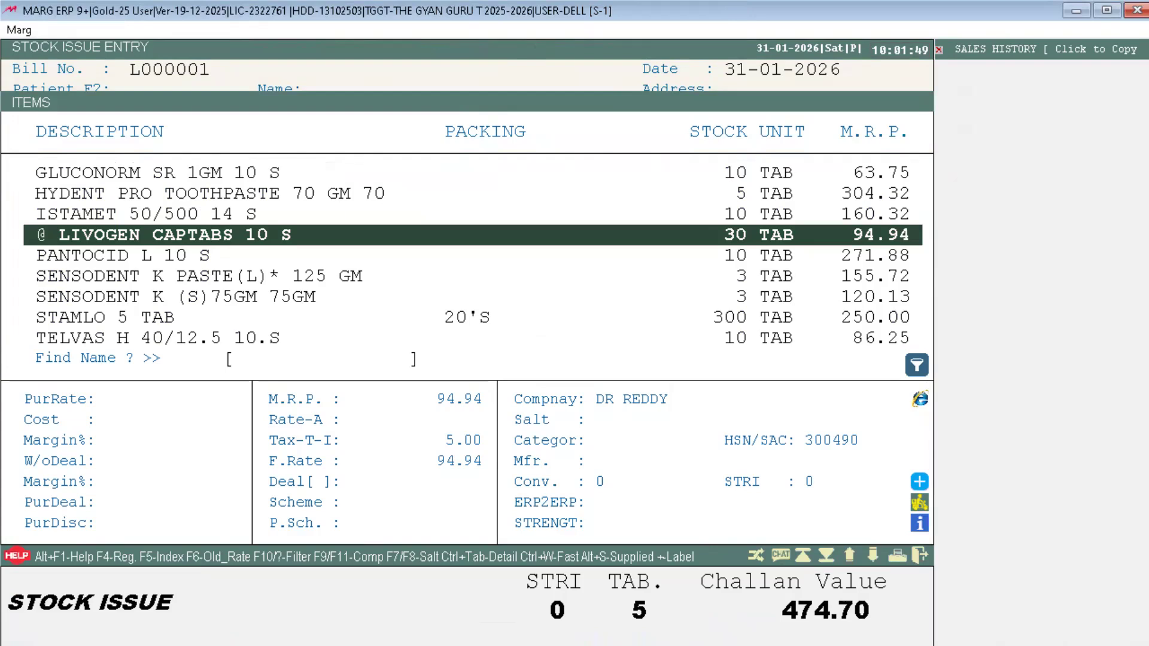
pyautogui.press('Escape')
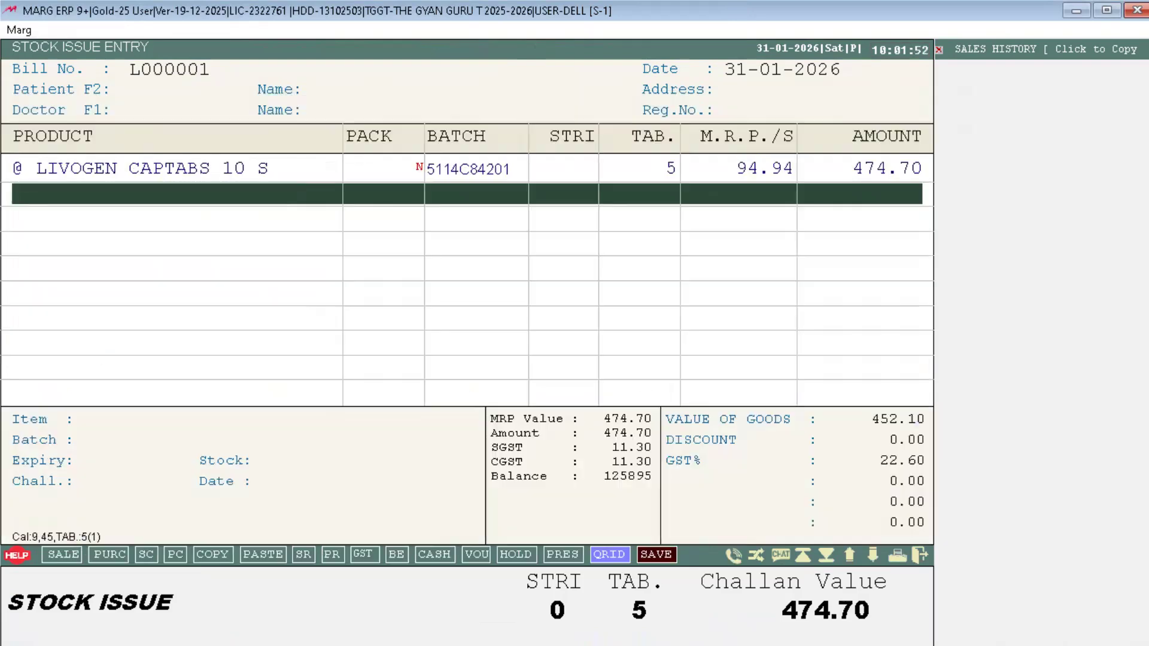
# Step: Save stock issue challan L000001 and skip printing
pyautogui.press('Return')
pyautogui.press('Return')
pyautogui.press('Return')
pyautogui.press('Return')
pyautogui.press('Return')
pyautogui.press('Return')
pyautogui.press('Return')
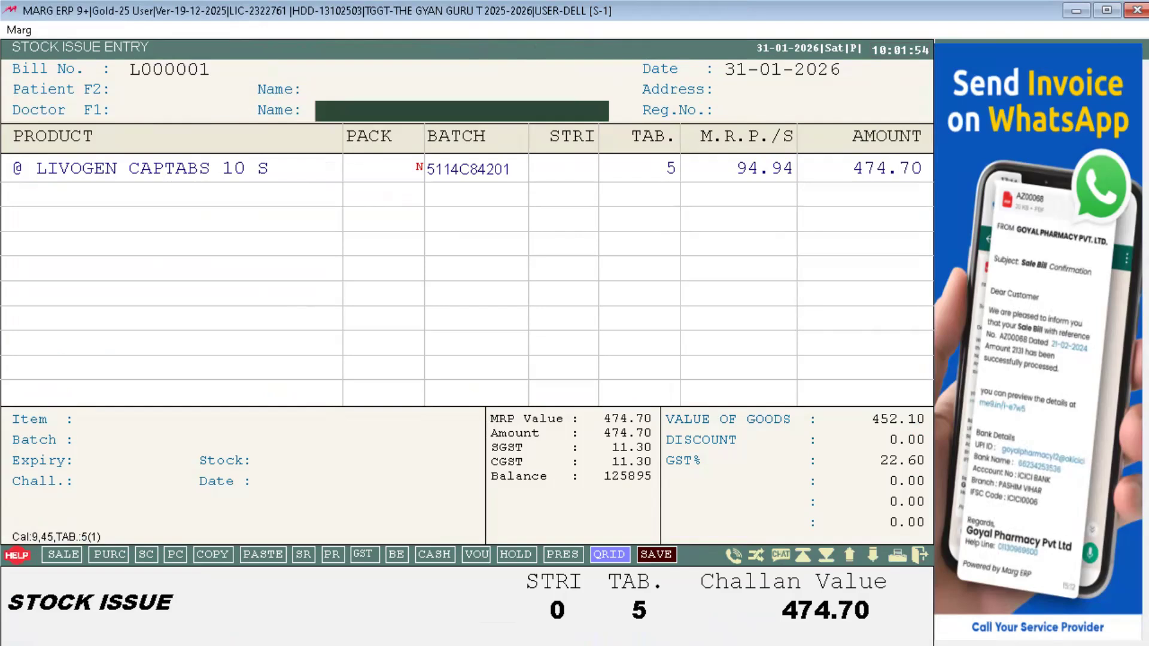
pyautogui.press('Return')
pyautogui.press('Return')
pyautogui.press('Return')
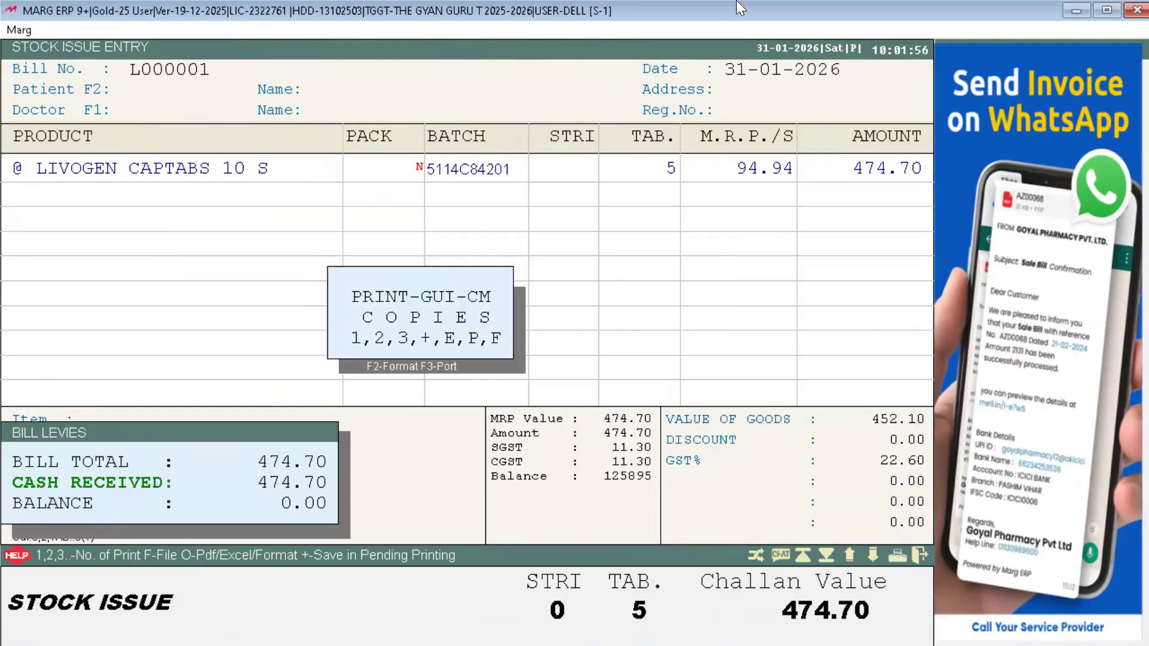
pyautogui.press('Escape')
pyautogui.press('Escape')
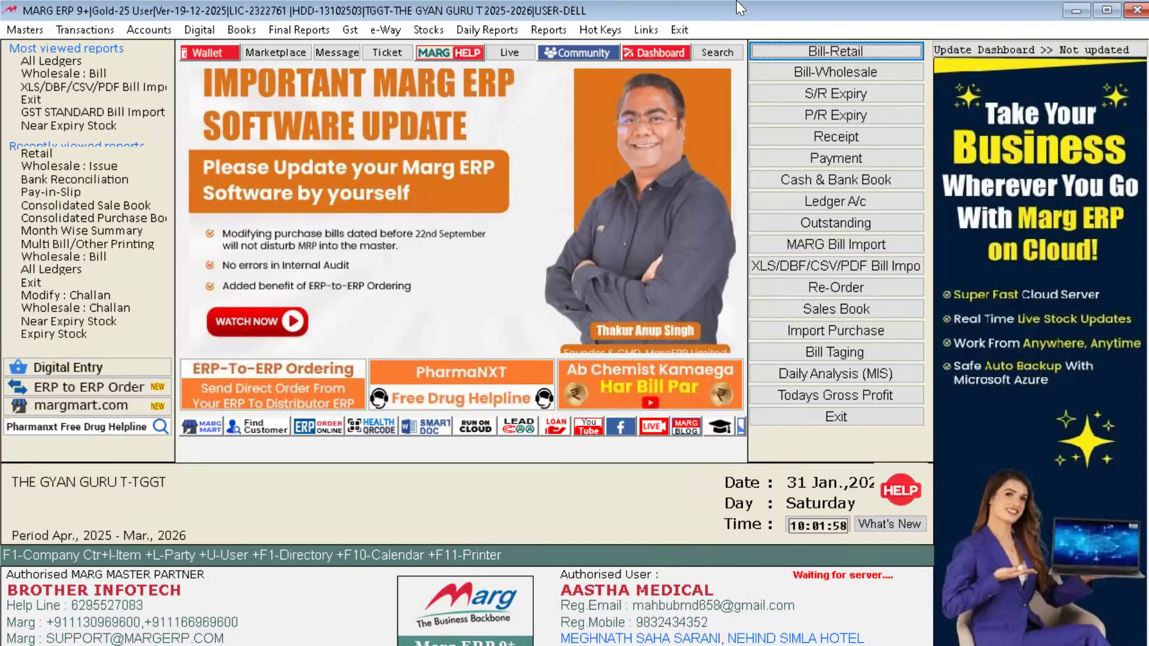
# Step: Start a new wholesale stock receive entry from Transactions > Stock Receive > Wholesale
pyautogui.hotkey('alt', 't')
pyautogui.press('Down')
pyautogui.press('Down')
pyautogui.press('Down')
pyautogui.press('Down')
pyautogui.press('Down')
pyautogui.press('Down')
pyautogui.press('Down')
pyautogui.press('Down')
pyautogui.press('Down')
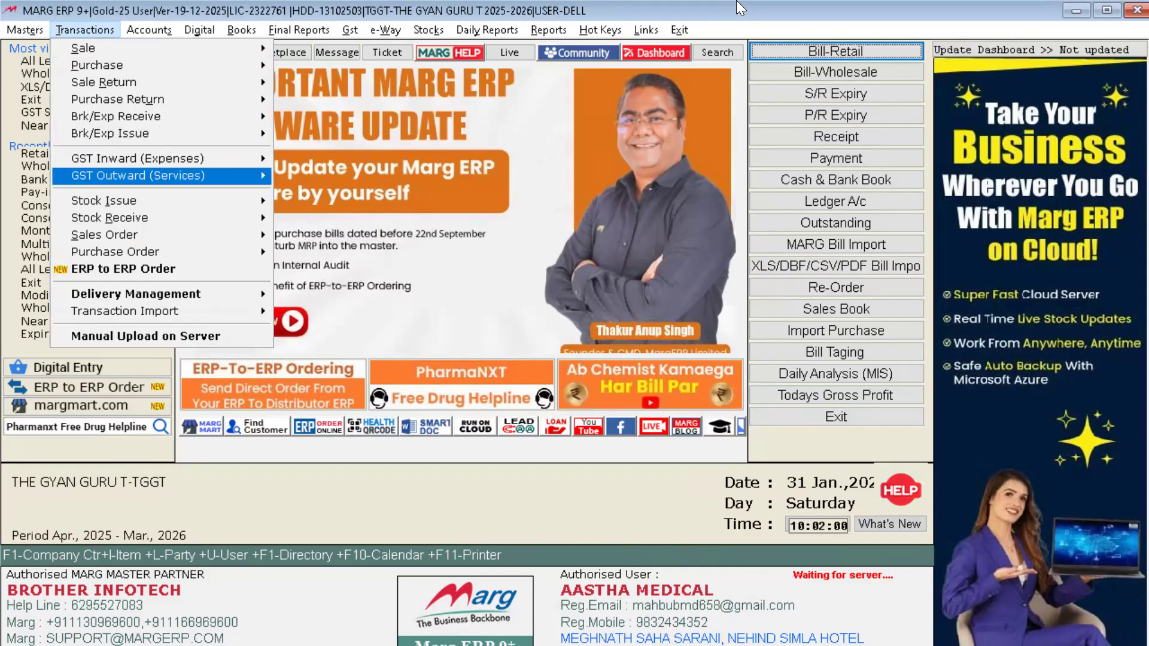
pyautogui.press('Right')
pyautogui.press('Down')
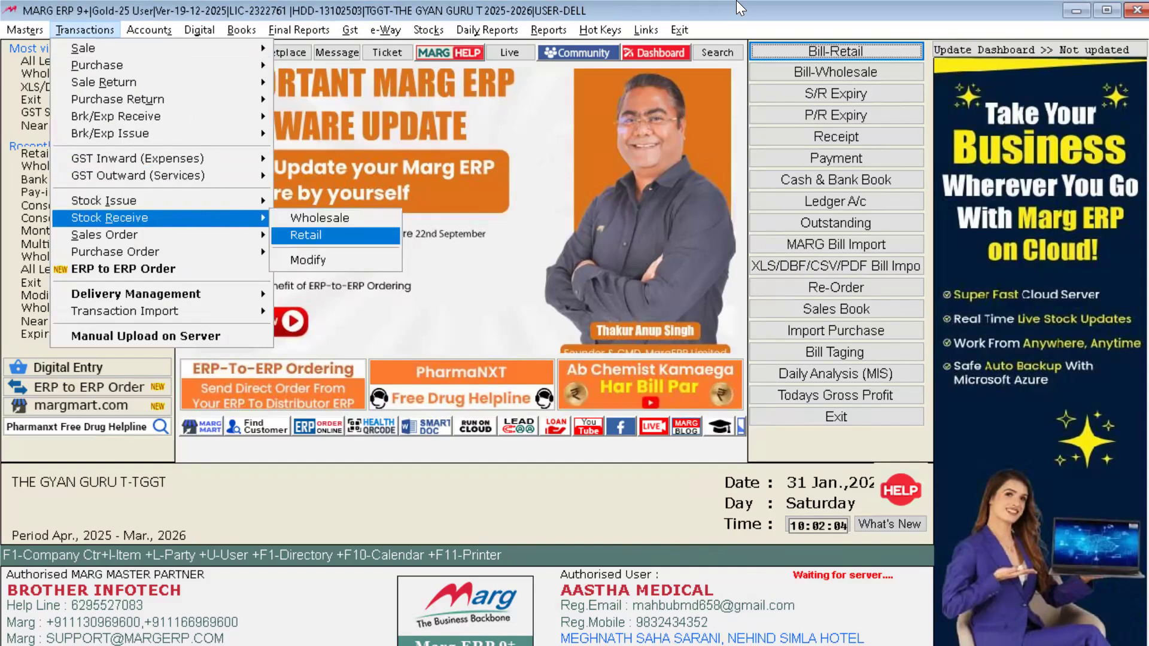
pyautogui.press('Up')
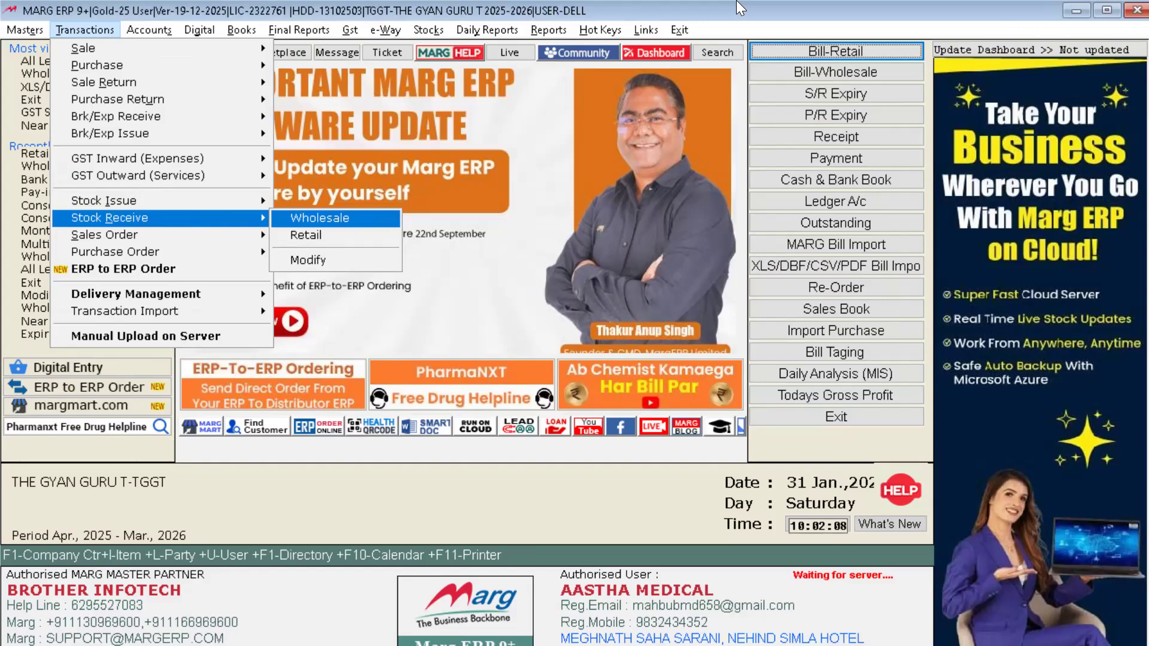
pyautogui.press('Return')
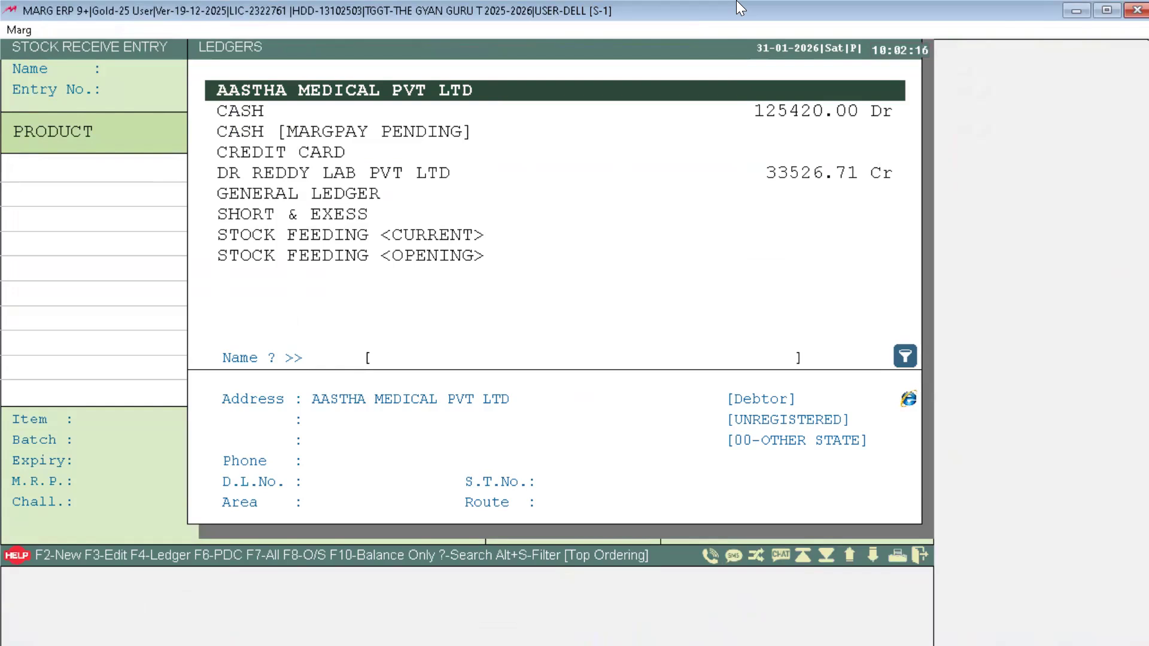
# Step: Choose party SHORT & EXCESS, enter party number 1, accept tax, and list the products
pyautogui.write('SHORT')
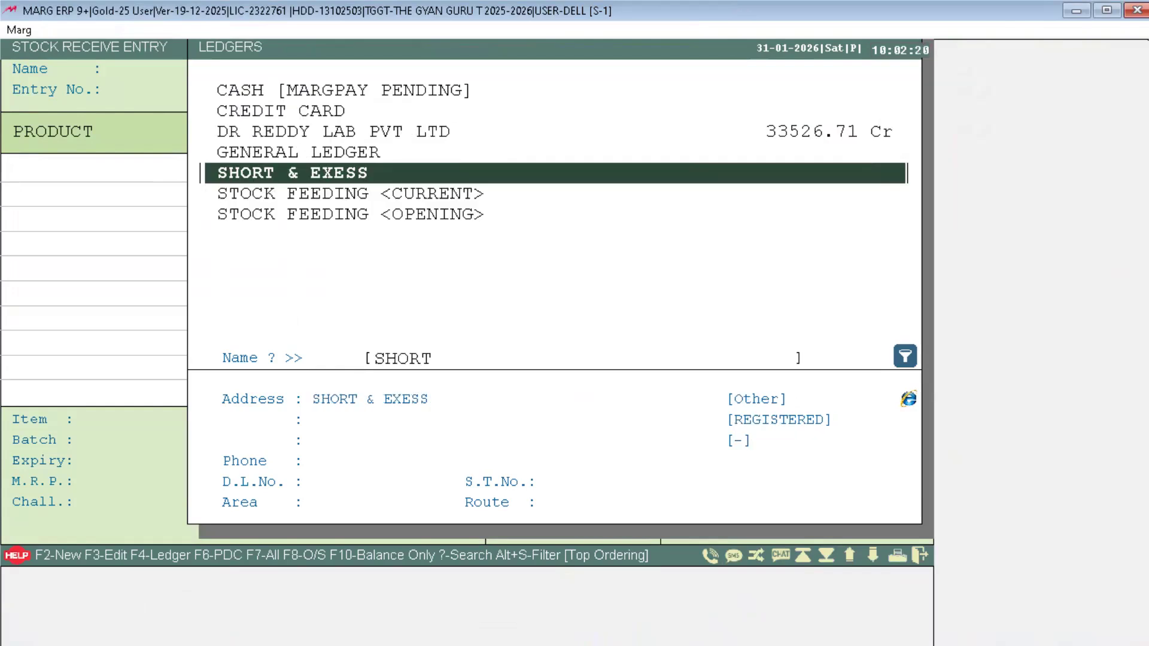
pyautogui.press('Return')
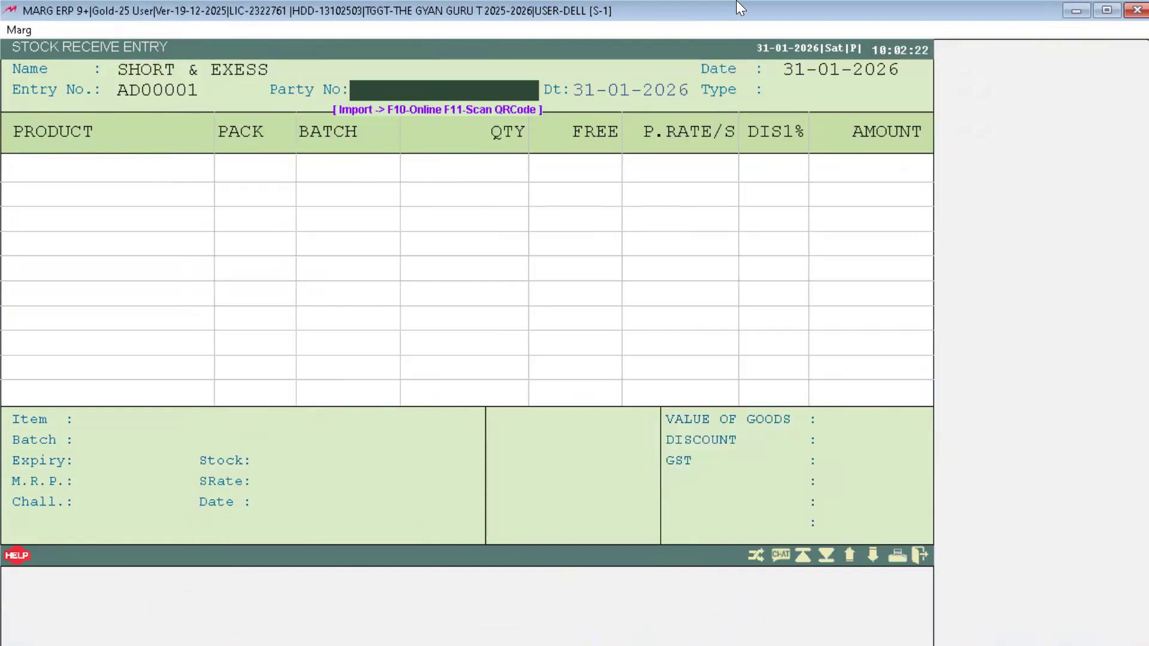
pyautogui.write('1')
pyautogui.press('Return')
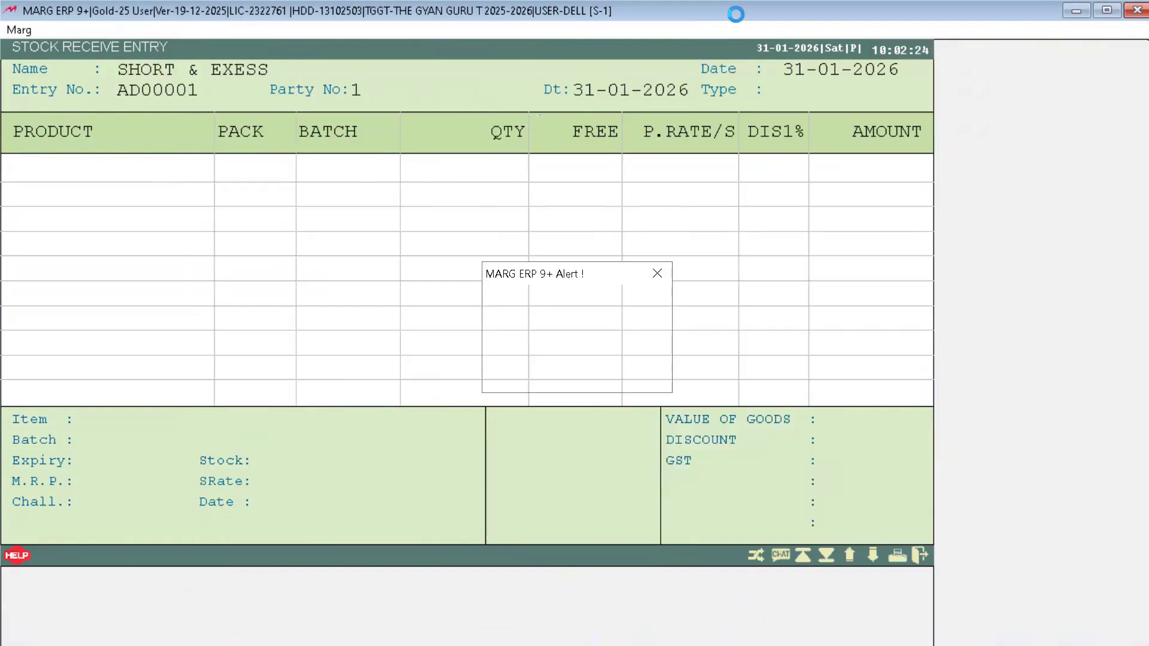
pyautogui.press('Return')
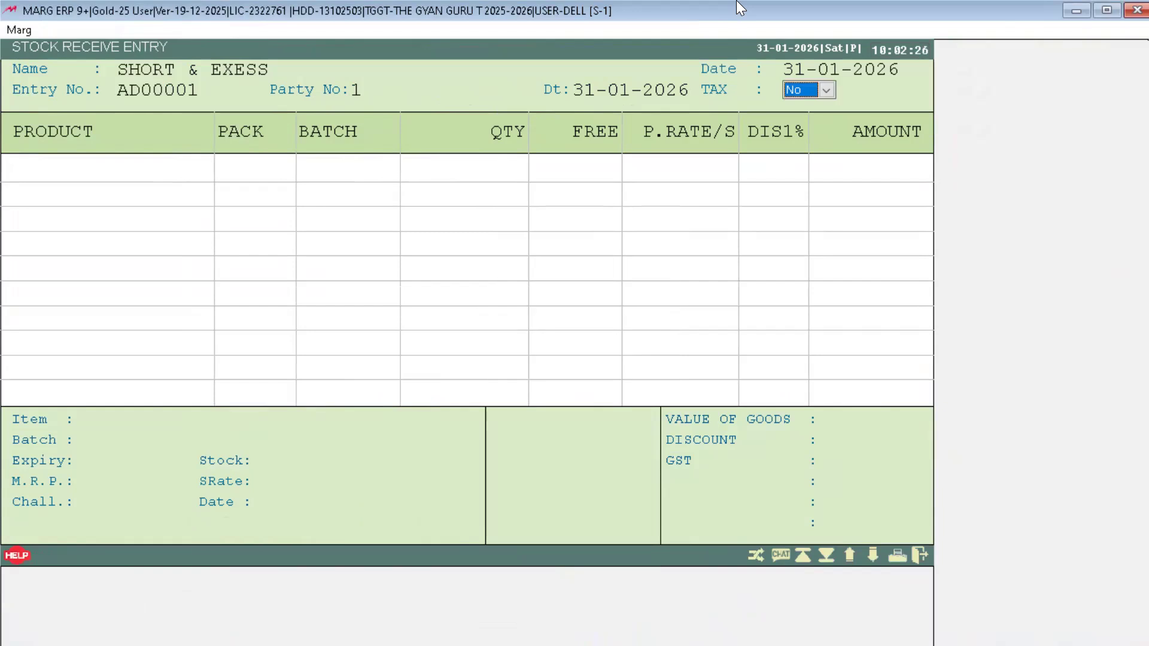
pyautogui.press('Return')
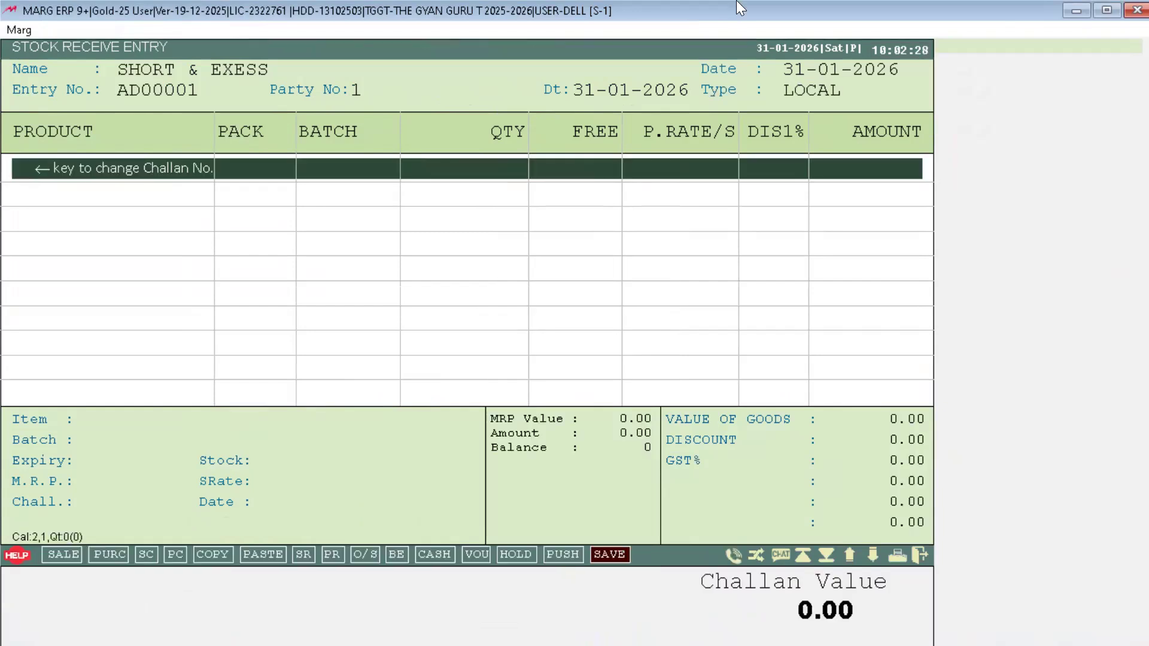
pyautogui.press('Return')
# Step: Rename ALFUSIN D 10 S to '@ ALFUSIN D 10 S' in the product form and save
pyautogui.press('Down')
pyautogui.press('Down')
pyautogui.press('Down')
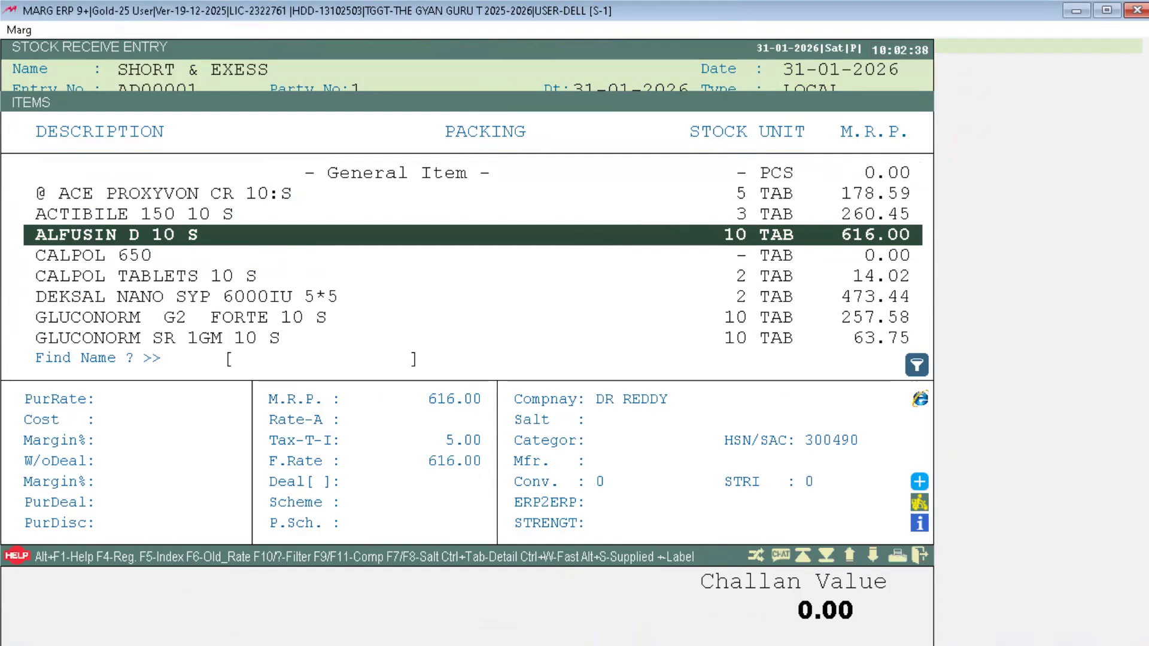
pyautogui.hotkey('ctrl', 'Return')
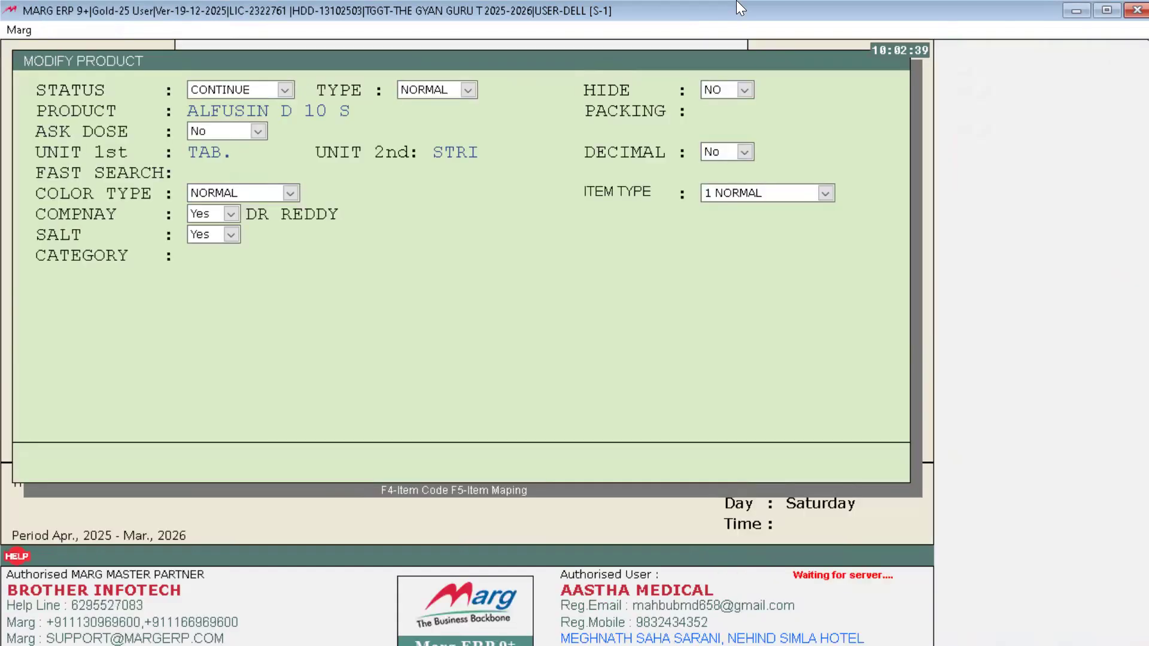
pyautogui.write('@')
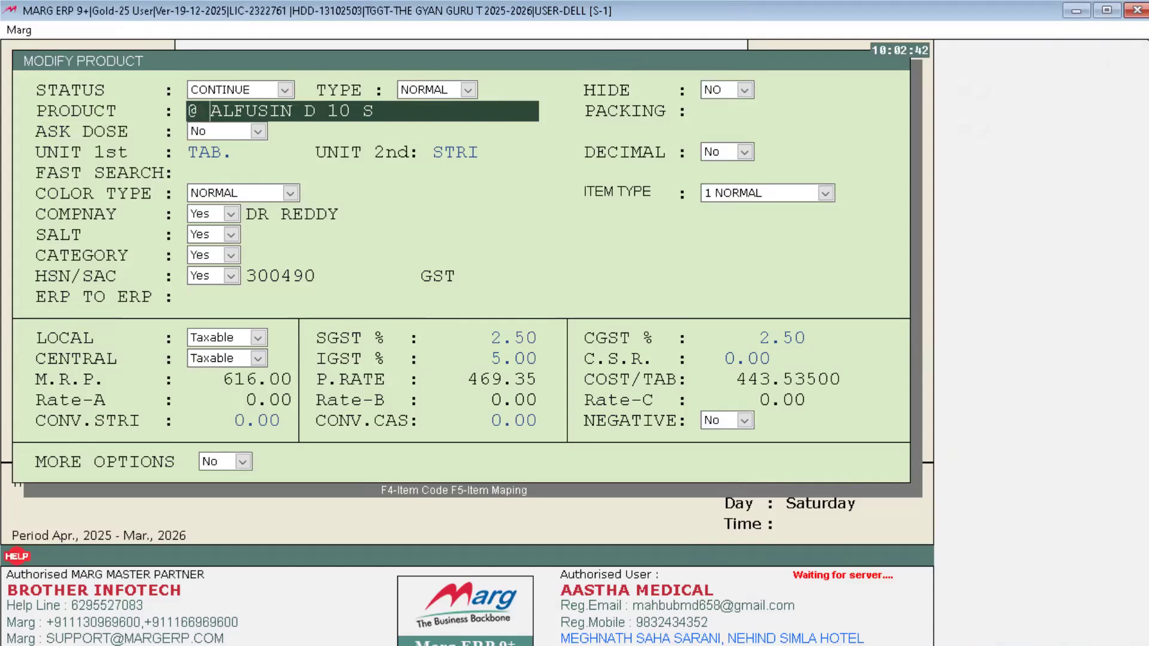
pyautogui.press('Return')
pyautogui.press('Return')
pyautogui.press('Return')
pyautogui.press('Return')
pyautogui.press('Return')
pyautogui.press('Return')
pyautogui.press('Return')
pyautogui.press('Return')
pyautogui.press('Return')
pyautogui.press('Return')
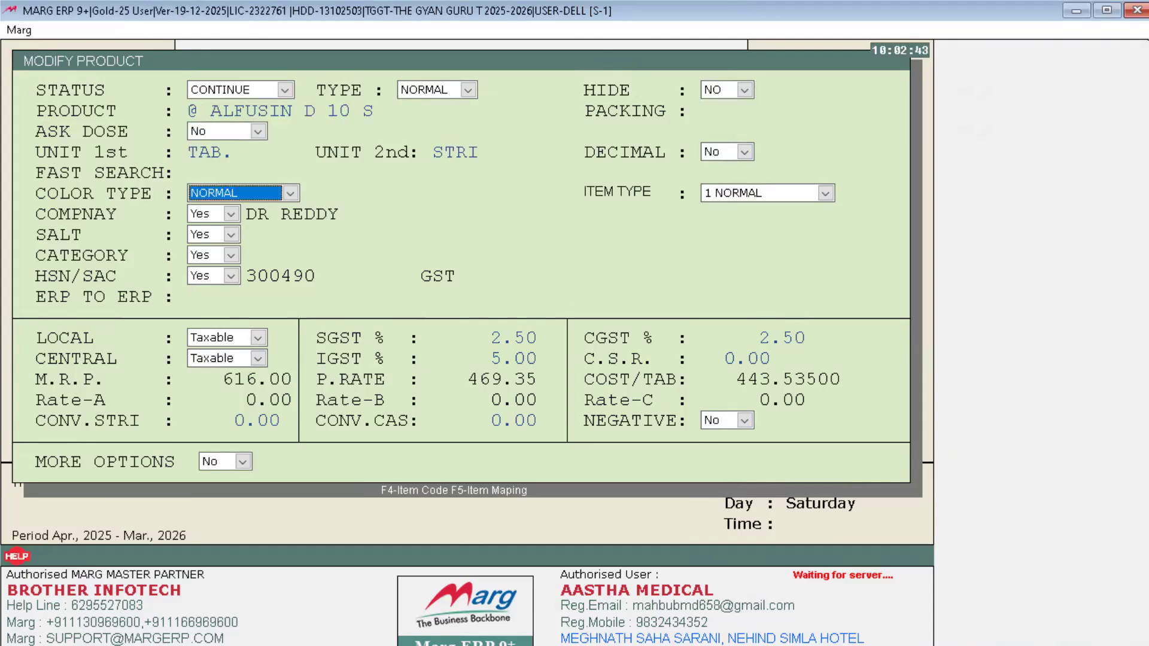
pyautogui.press('Return')
pyautogui.press('Return')
pyautogui.press('Return')
pyautogui.press('Return')
pyautogui.press('Return')
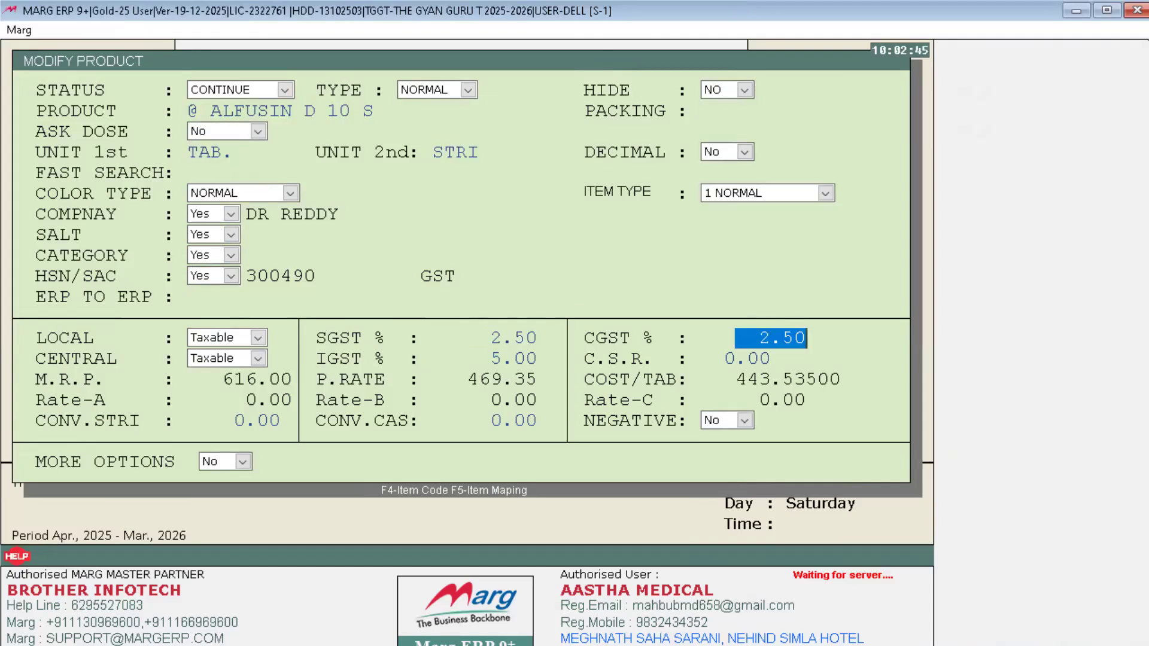
pyautogui.press('Return')
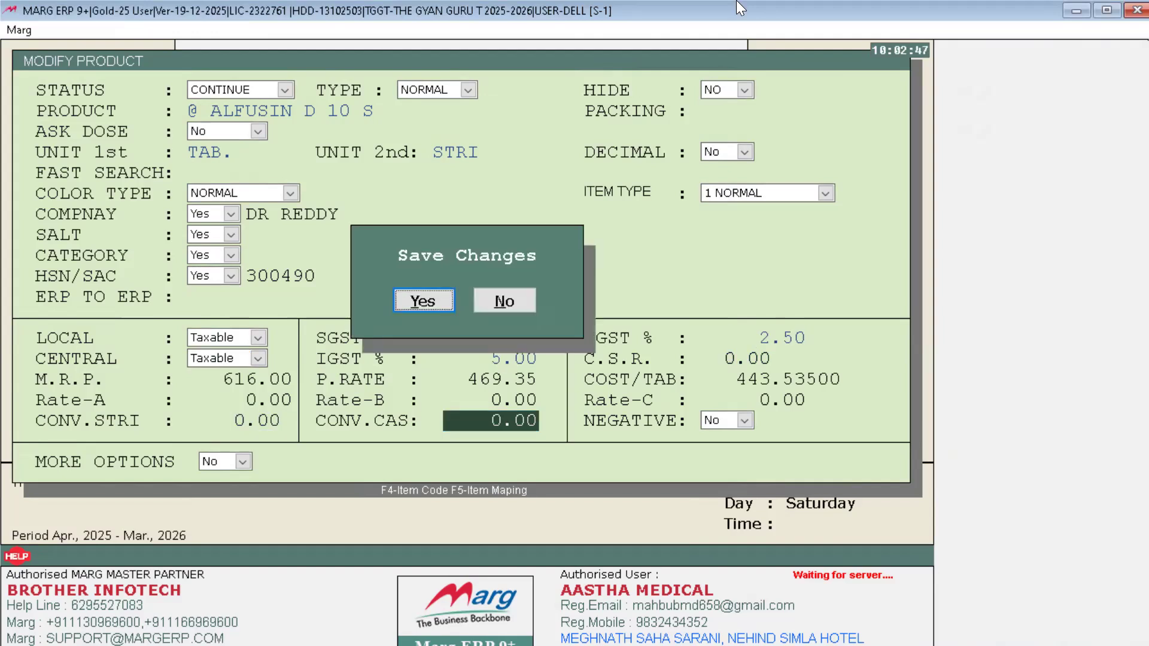
pyautogui.press('Return')
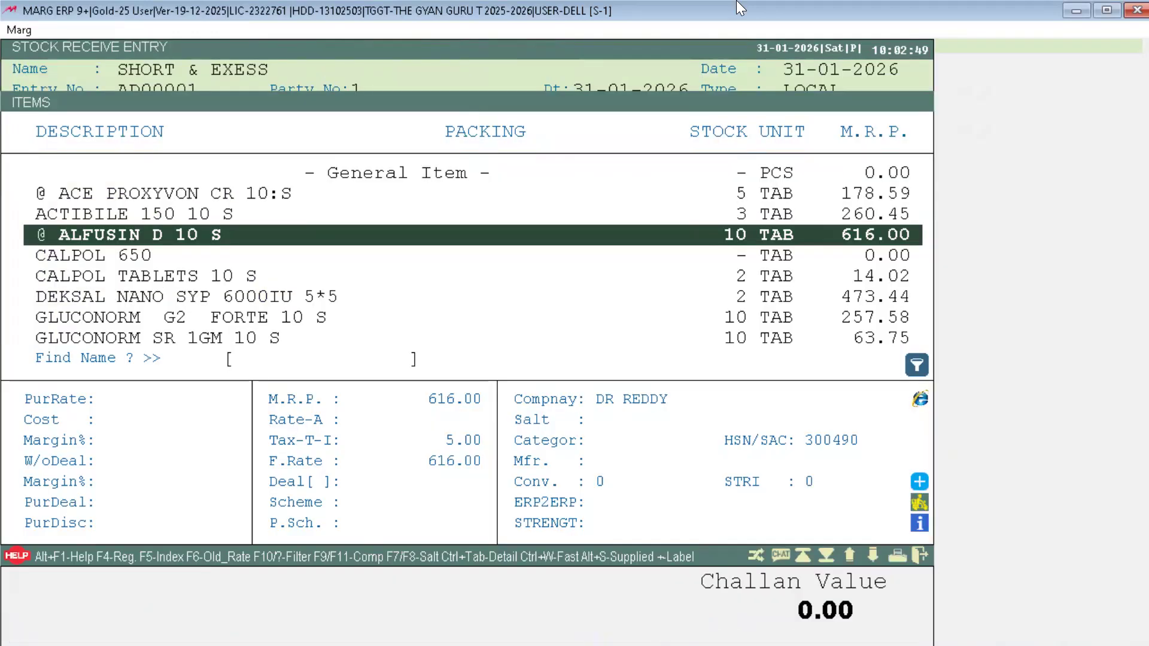
pyautogui.press('Return')
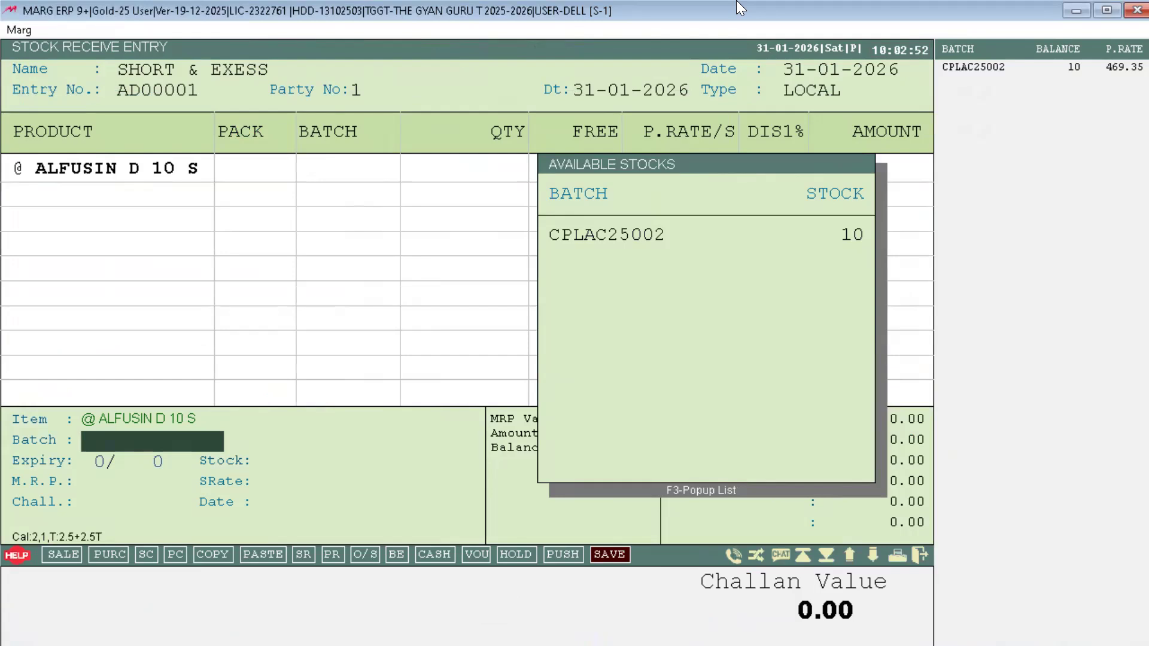
# Step: Change batch CPLAC25002 of @ ALFUSIN D 10 S from Hold Yes to No
pyautogui.press('Return')
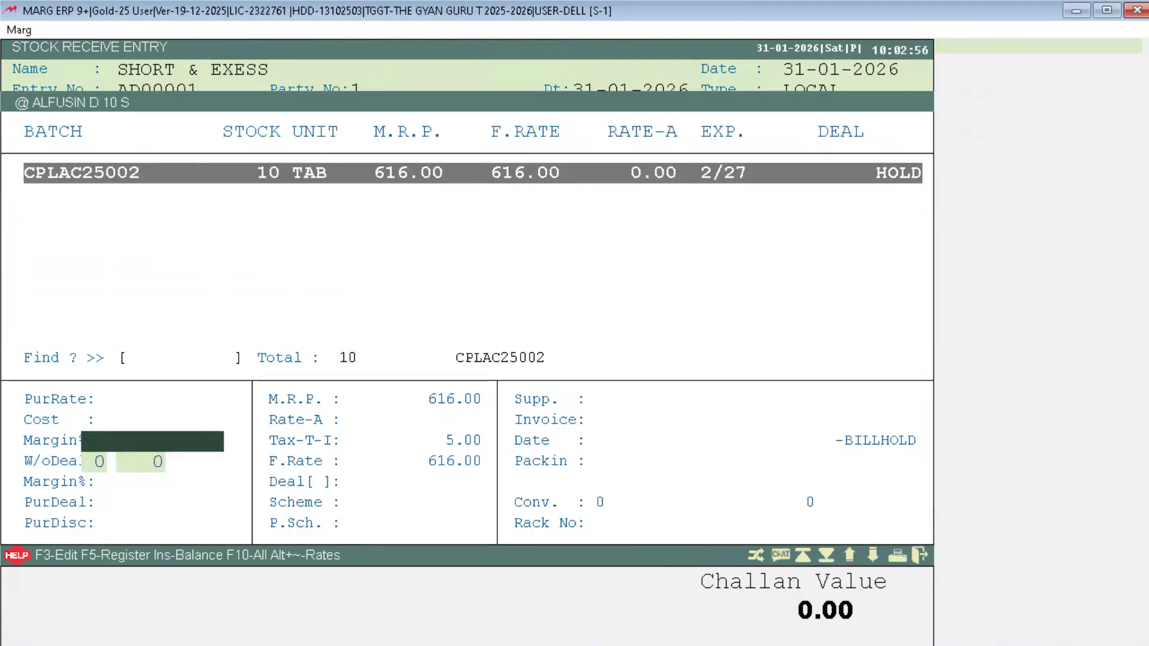
pyautogui.press('F3')
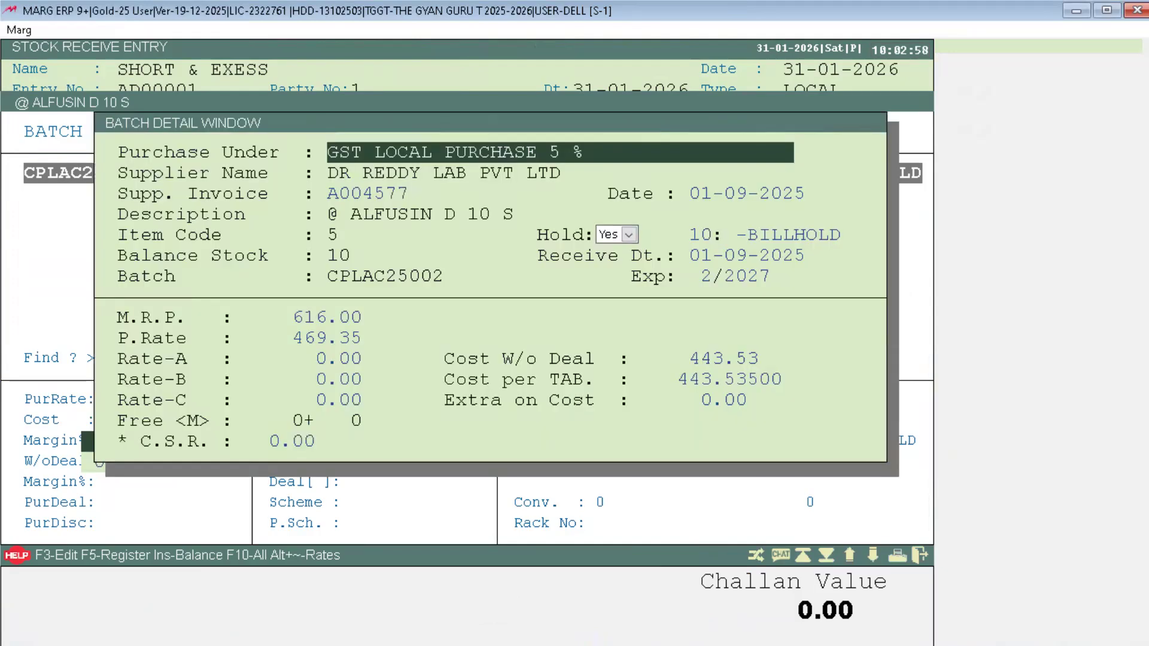
pyautogui.press('Return')
pyautogui.press('Return')
pyautogui.press('Return')
pyautogui.press('Return')
pyautogui.press('Return')
pyautogui.press('Up')
pyautogui.press('n')
pyautogui.press('Return')
pyautogui.press('Escape')
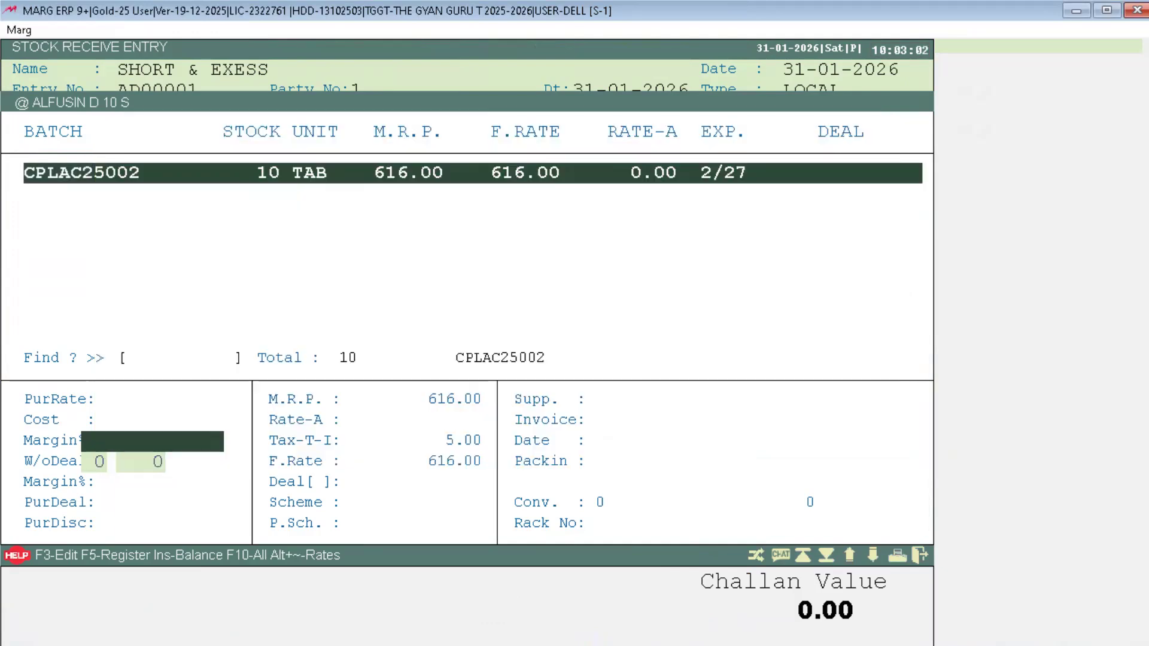
# Step: Receive 2 units from batch CPLAC25002 at 10% discount, 887.07, and save entry AD00001
pyautogui.press('Return')
pyautogui.press('Return')
pyautogui.press('Return')
pyautogui.write('2')
pyautogui.press('Return')
pyautogui.press('Return')
pyautogui.press('Return')
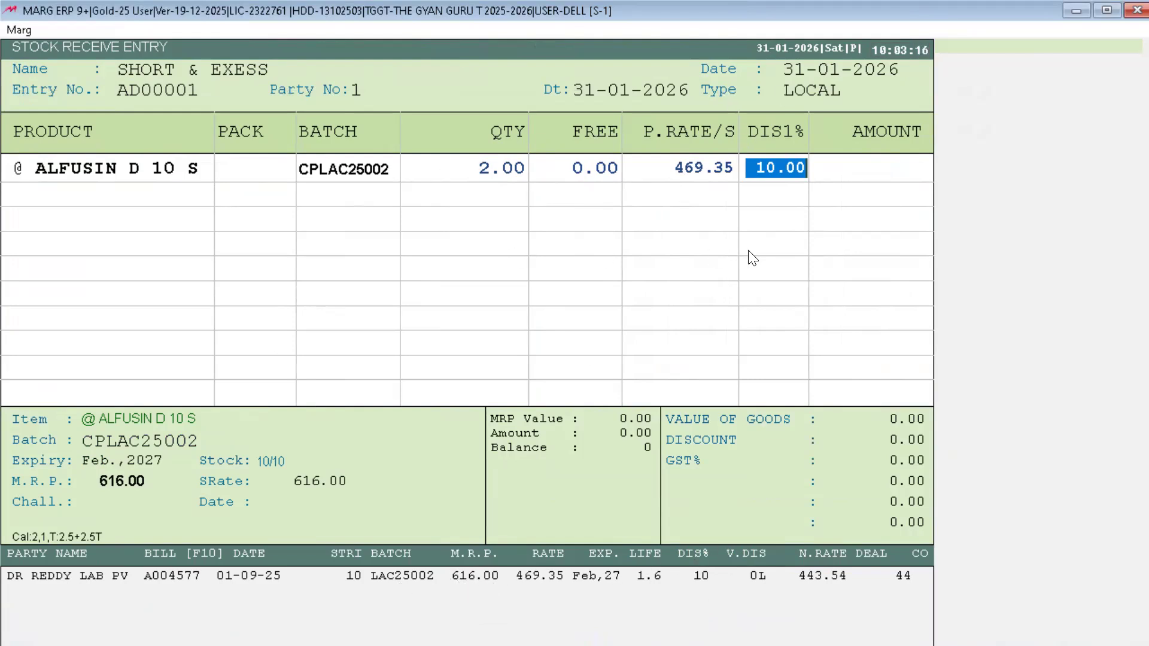
pyautogui.press('Return')
pyautogui.press('Return')
pyautogui.press('Return')
pyautogui.press('Return')
pyautogui.press('Return')
pyautogui.press('Return')
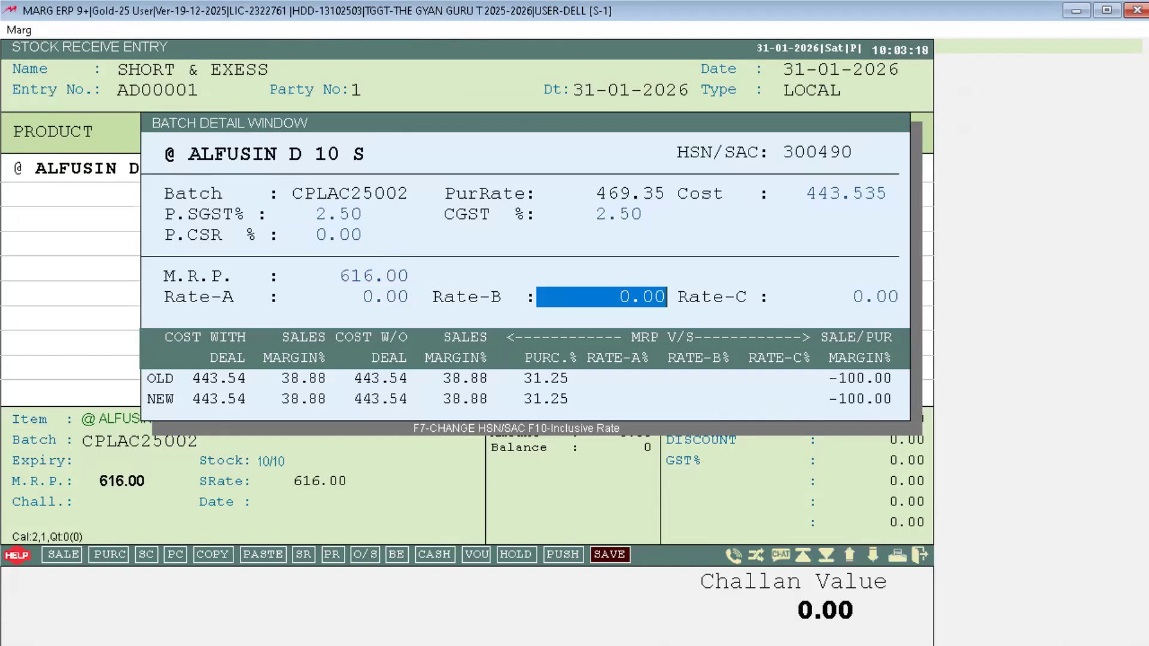
pyautogui.press('Return')
pyautogui.press('Return')
pyautogui.press('Return')
pyautogui.press('Return')
pyautogui.press('Return')
pyautogui.press('Return')
pyautogui.press('Return')
pyautogui.press('Return')
pyautogui.press('Return')
pyautogui.press('Return')
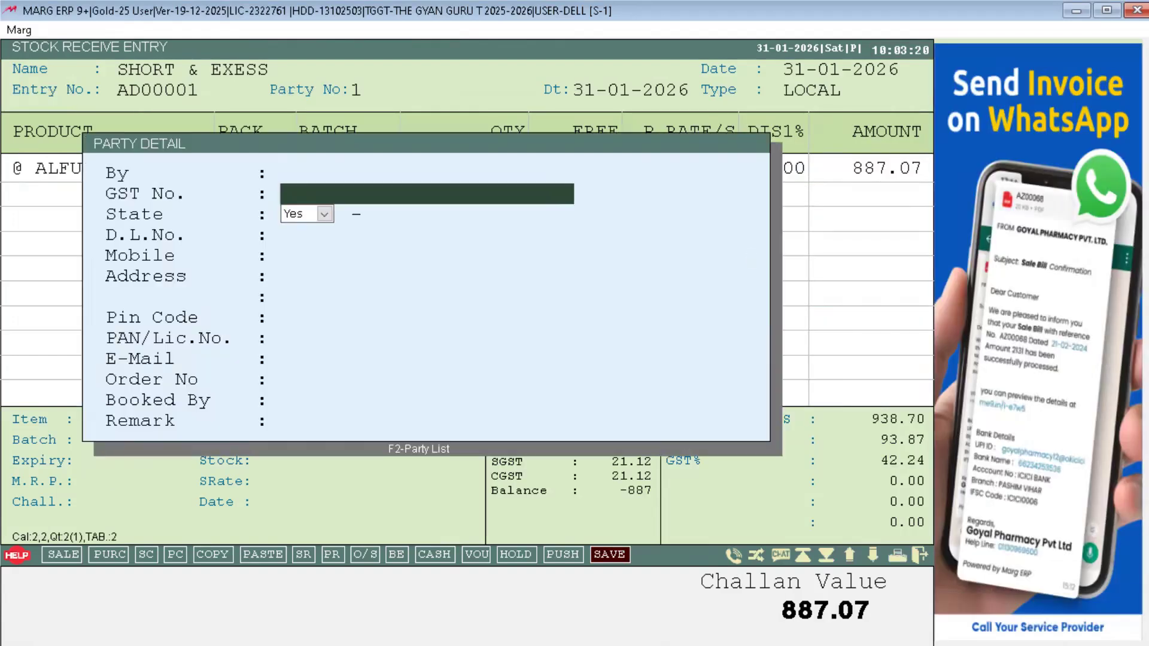
pyautogui.press('Return')
pyautogui.press('Return')
pyautogui.press('Return')
pyautogui.press('Return')
pyautogui.press('Return')
pyautogui.press('Return')
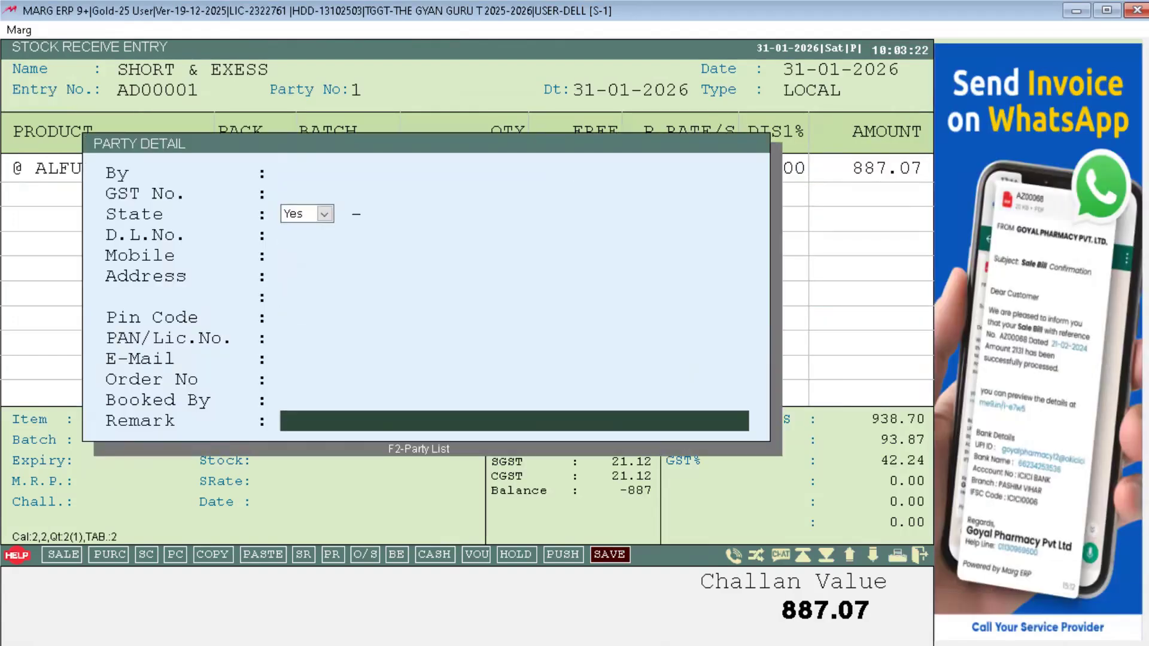
pyautogui.press('Return')
pyautogui.press('Escape')
pyautogui.press('Escape')
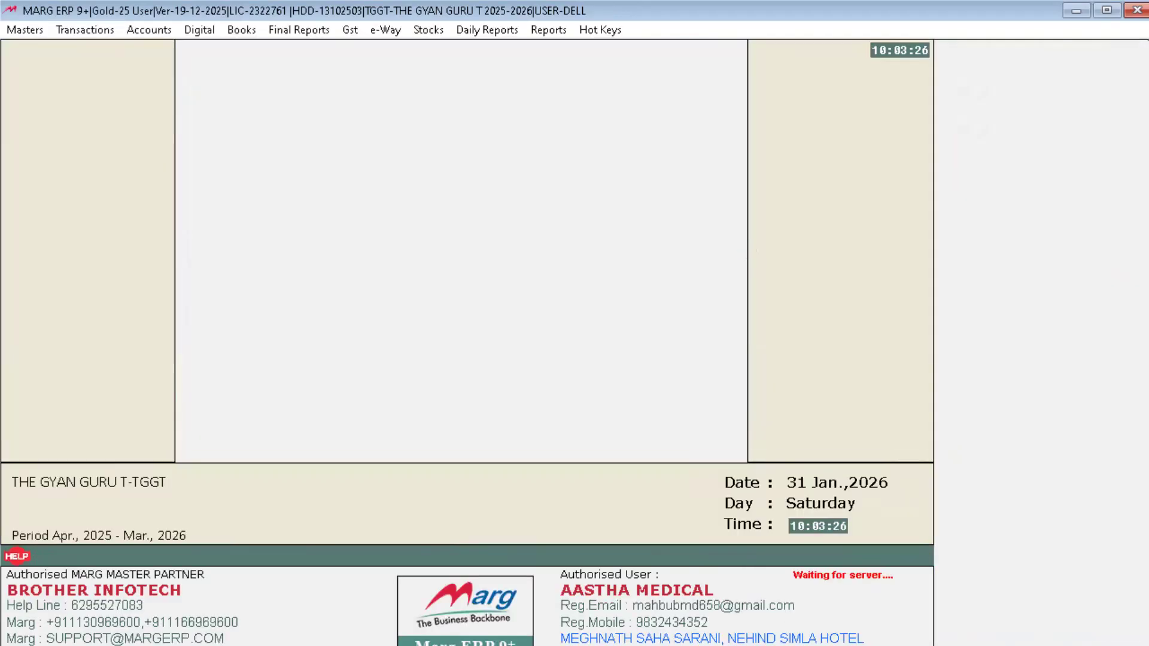
# Step: Browse the retail sale item list to confirm @ ALFUSIN D 10 S shows stock 12, then exit
pyautogui.press('Return')
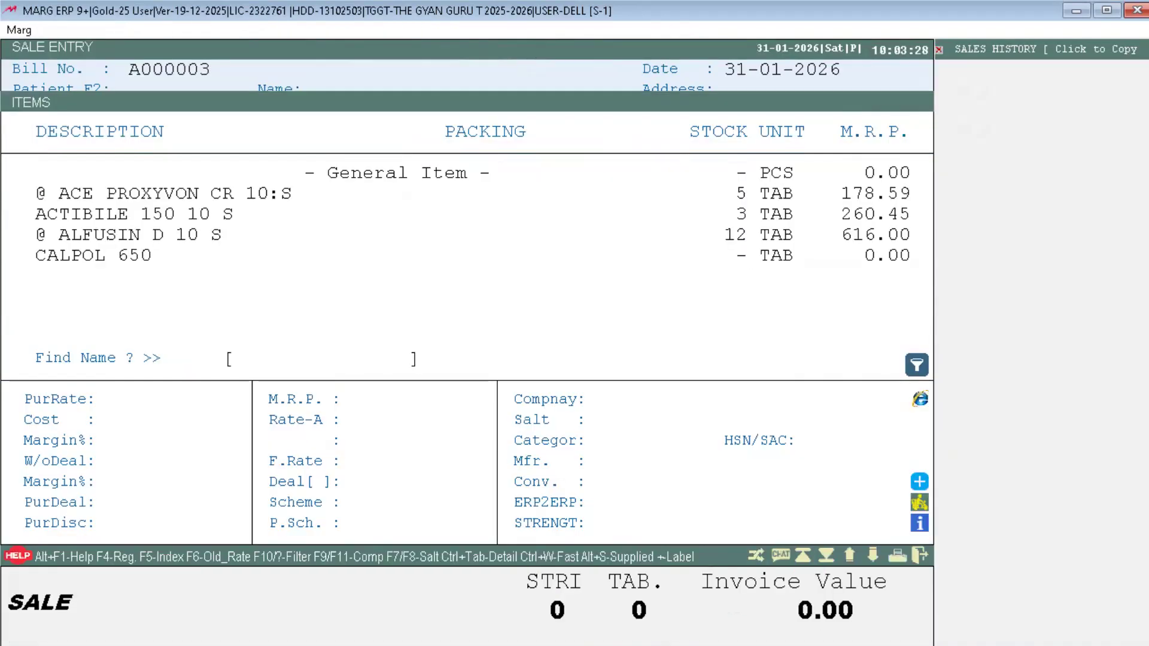
pyautogui.press('Down')
pyautogui.press('Down')
pyautogui.press('Down')
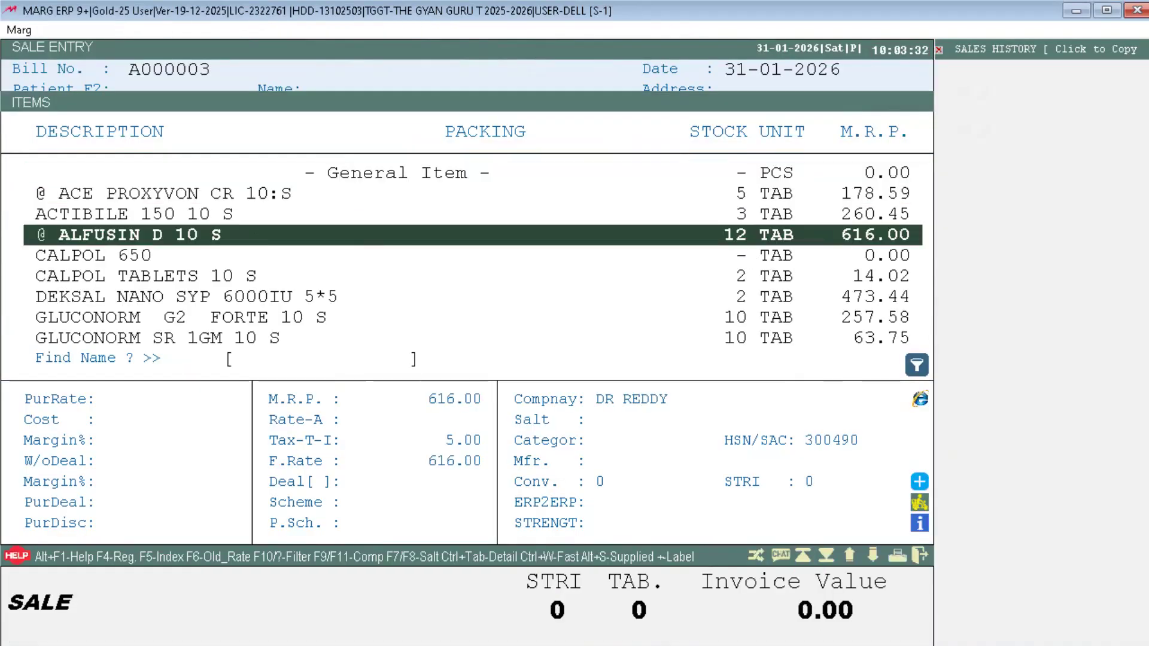
pyautogui.press('Up')
pyautogui.press('Down')
pyautogui.press('Down')
pyautogui.press('Down')
pyautogui.press('Down')
pyautogui.press('Down')
pyautogui.press('Down')
pyautogui.press('Down')
pyautogui.press('Down')
pyautogui.press('Down')
pyautogui.press('Down')
pyautogui.press('Down')
pyautogui.press('Down')
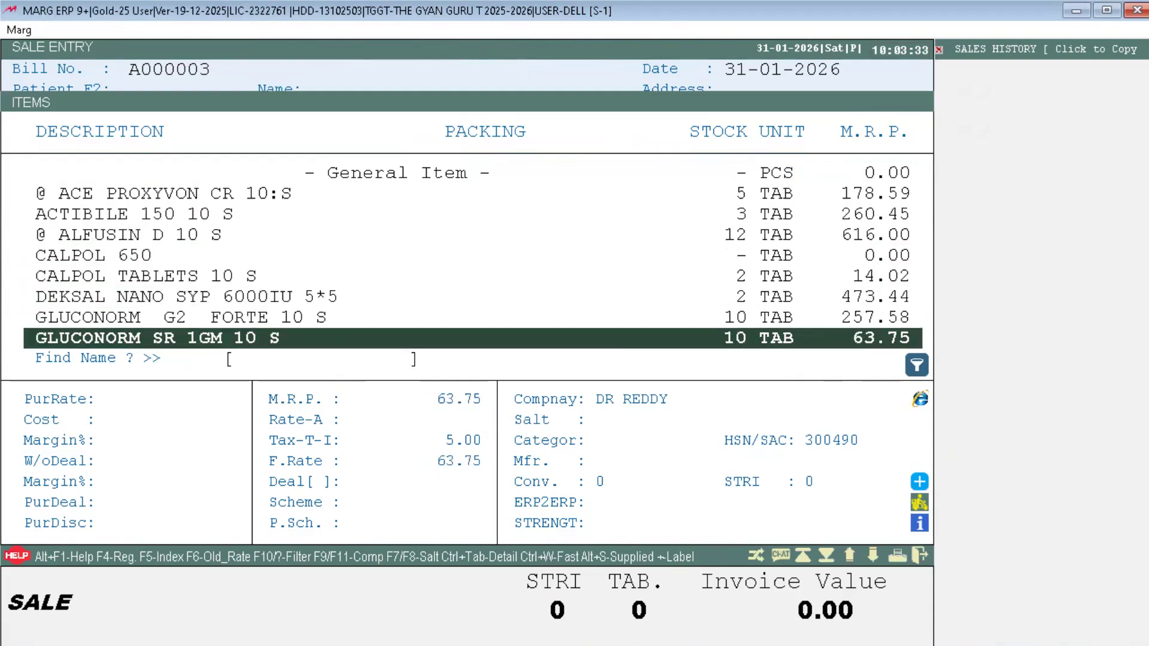
pyautogui.press('Down')
pyautogui.press('Down')
pyautogui.press('Down')
pyautogui.press('Down')
pyautogui.press('Down')
pyautogui.press('Down')
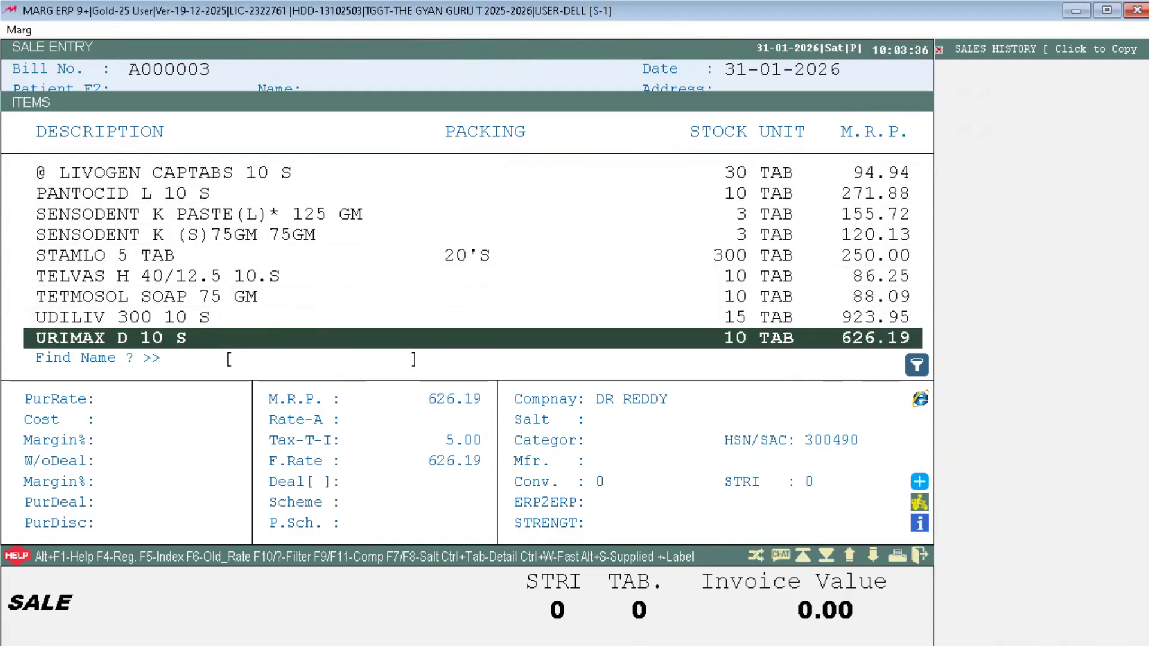
pyautogui.press('Up')
pyautogui.press('Up')
pyautogui.press('Up')
pyautogui.press('Up')
pyautogui.press('Up')
pyautogui.press('Up')
pyautogui.press('Up')
pyautogui.press('Up')
pyautogui.press('Up')
pyautogui.press('Up')
pyautogui.press('Up')
pyautogui.press('Up')
pyautogui.press('Up')
pyautogui.press('Up')
pyautogui.press('Up')
pyautogui.press('Up')
pyautogui.press('Up')
pyautogui.press('Up')
pyautogui.press('Up')
pyautogui.press('Up')
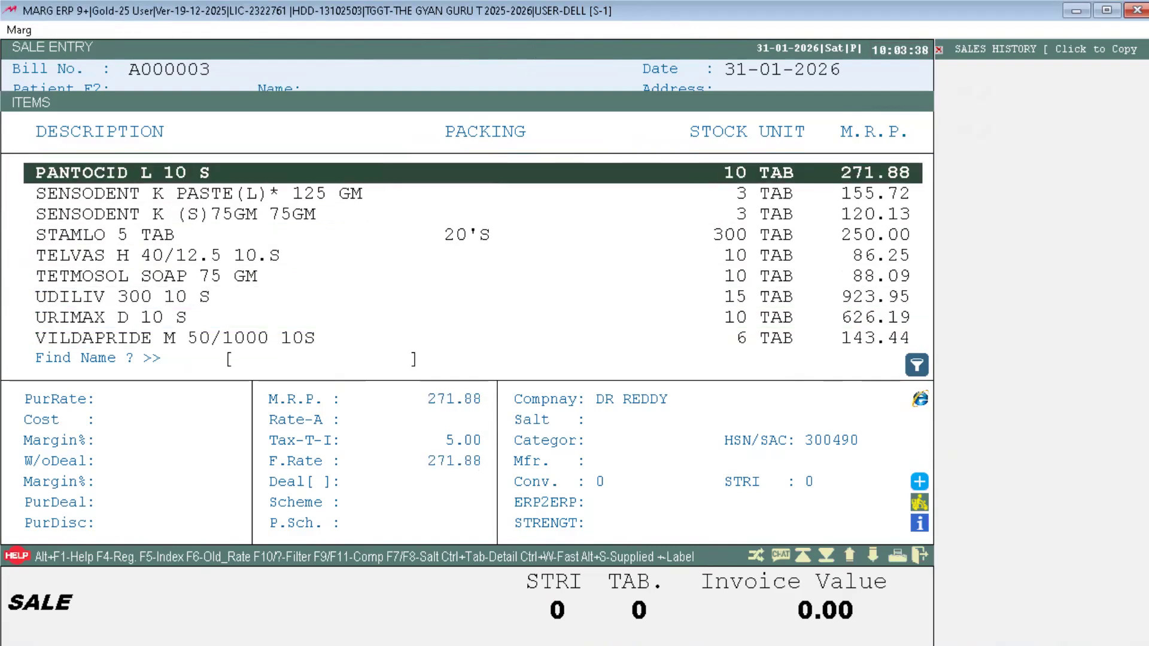
pyautogui.press('Escape')
pyautogui.press('Escape')
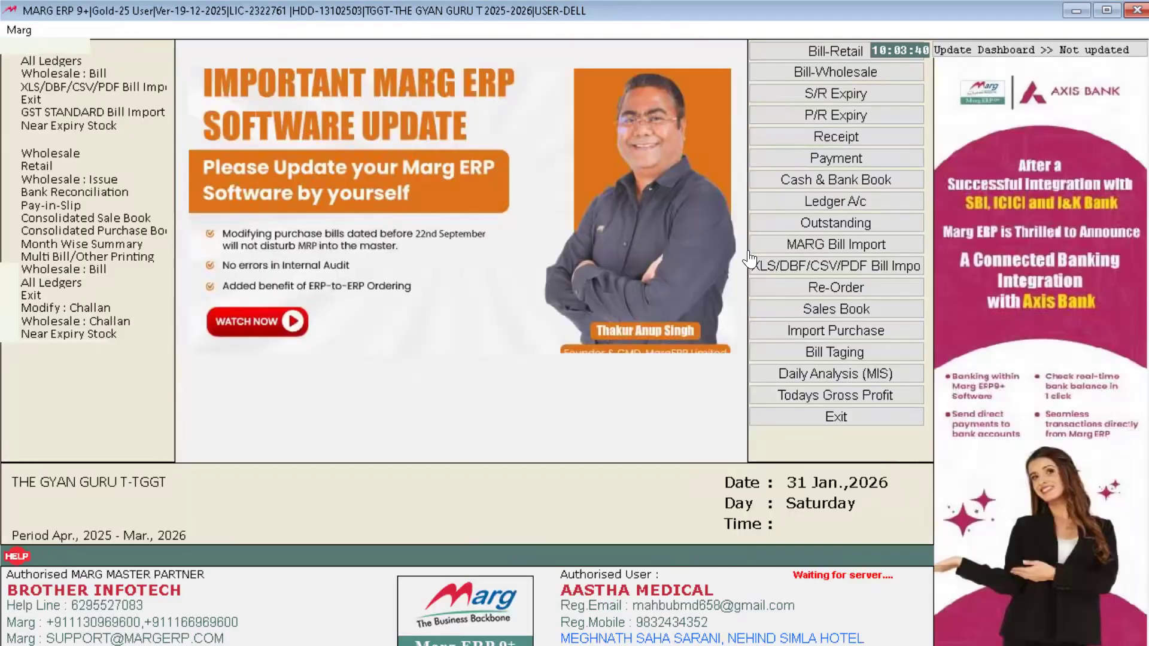
# Step: Start a blank retail stock issue entry via Transactions > Stock Issue > Retail
pyautogui.hotkey('alt', 't')
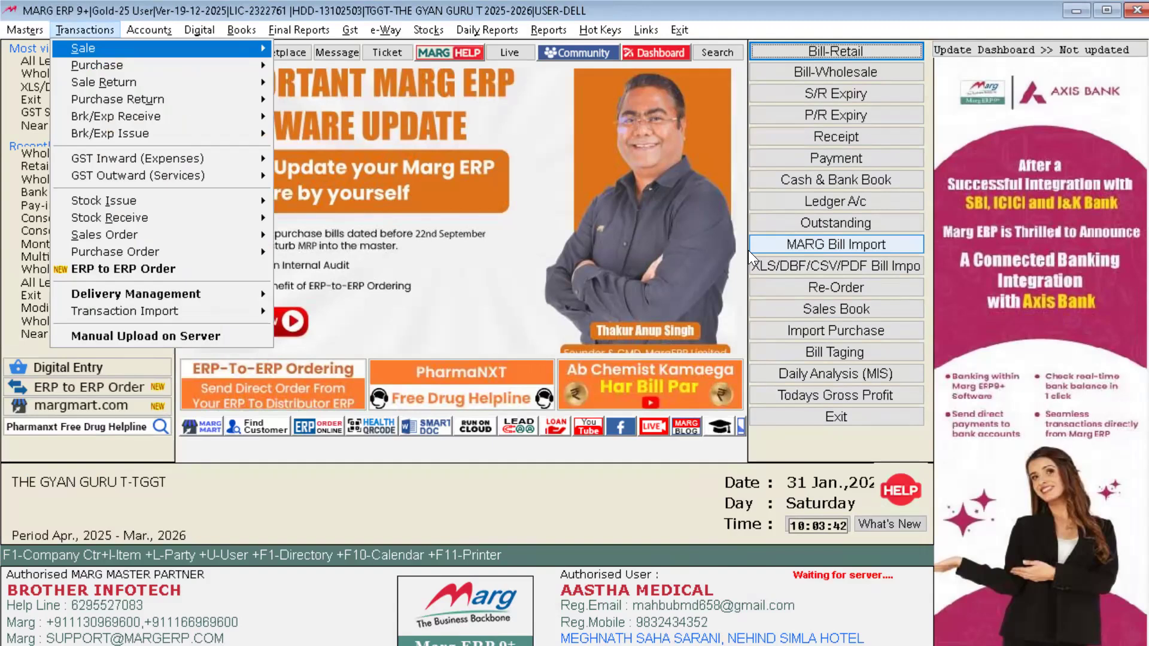
pyautogui.press('Down')
pyautogui.press('Down')
pyautogui.press('Down')
pyautogui.press('Down')
pyautogui.press('Down')
pyautogui.press('Down')
pyautogui.press('Down')
pyautogui.press('Down')
pyautogui.press('Right')
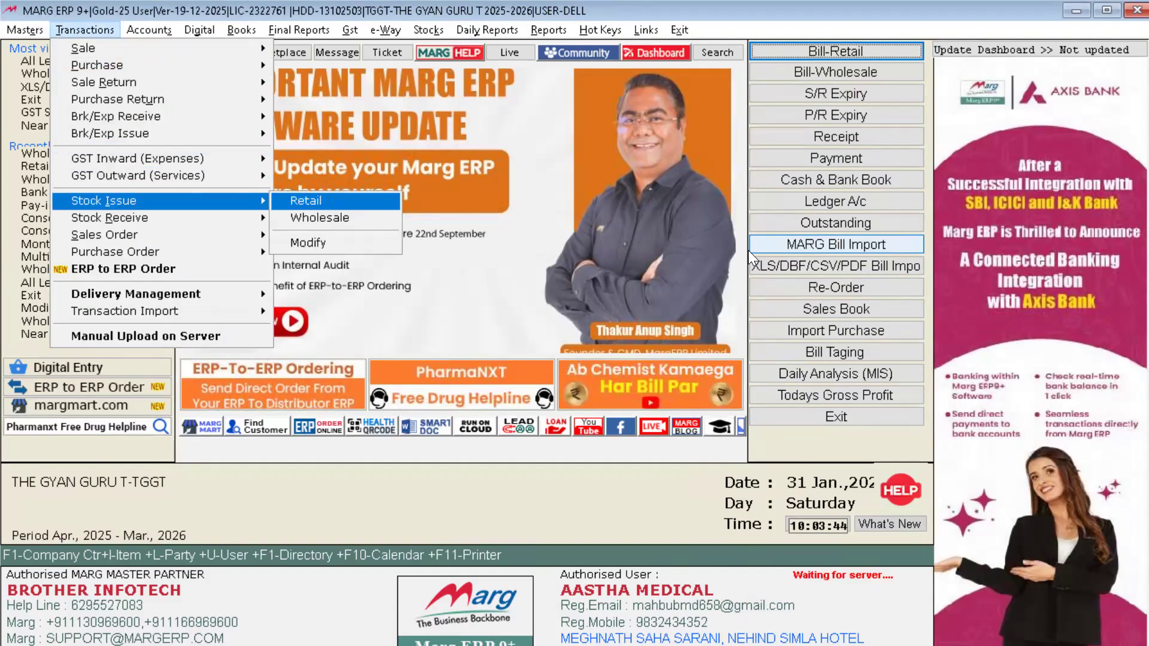
pyautogui.press('Return')
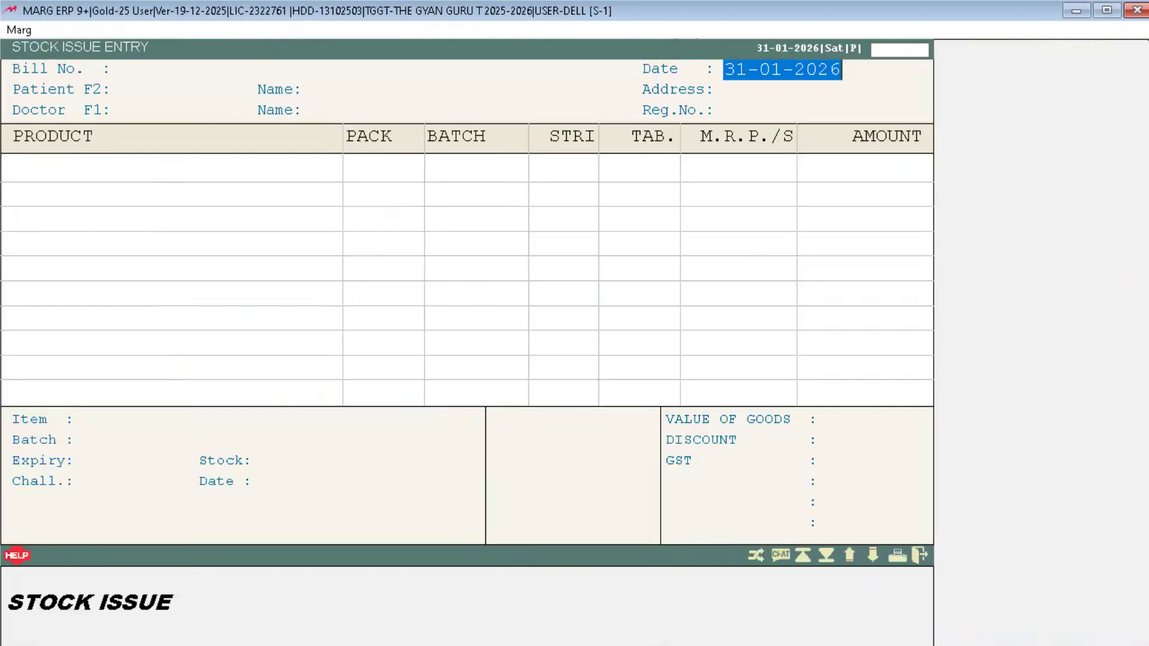
# Step: Rename ACTIBILE 150 10 S to '@ ACTIBILE' in Modify Product and save it
pyautogui.press('Return')
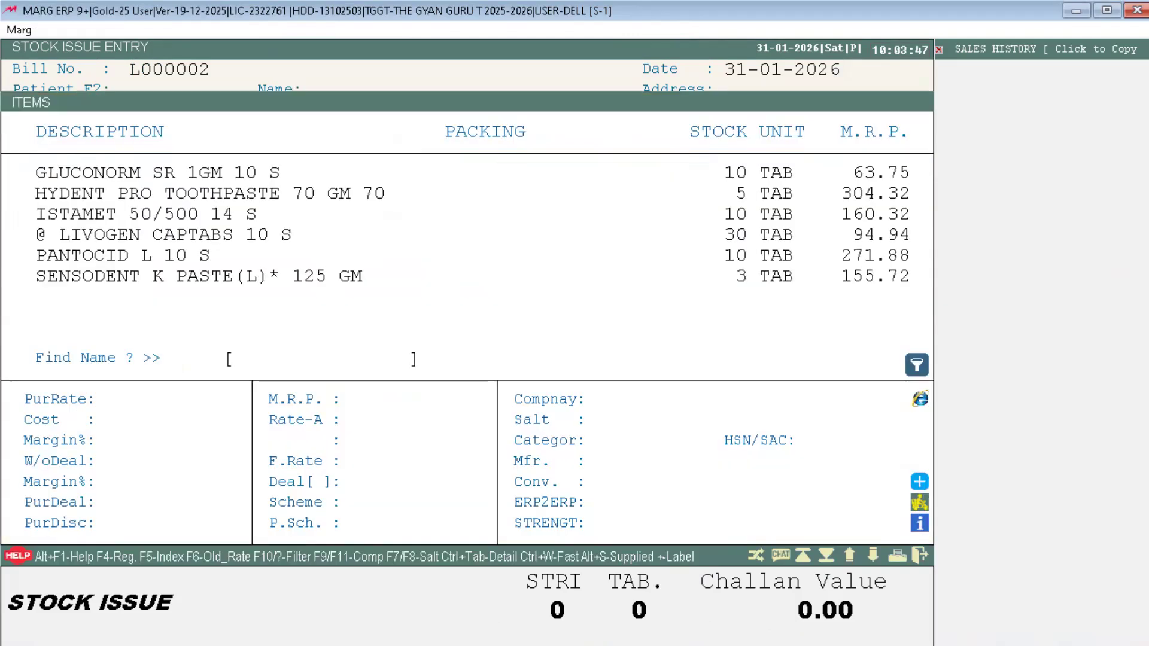
pyautogui.press('Up')
pyautogui.press('Up')
pyautogui.press('Up')
pyautogui.press('Up')
pyautogui.press('Up')
pyautogui.press('Up')
pyautogui.press('Up')
pyautogui.press('Up')
pyautogui.press('Up')
pyautogui.press('Up')
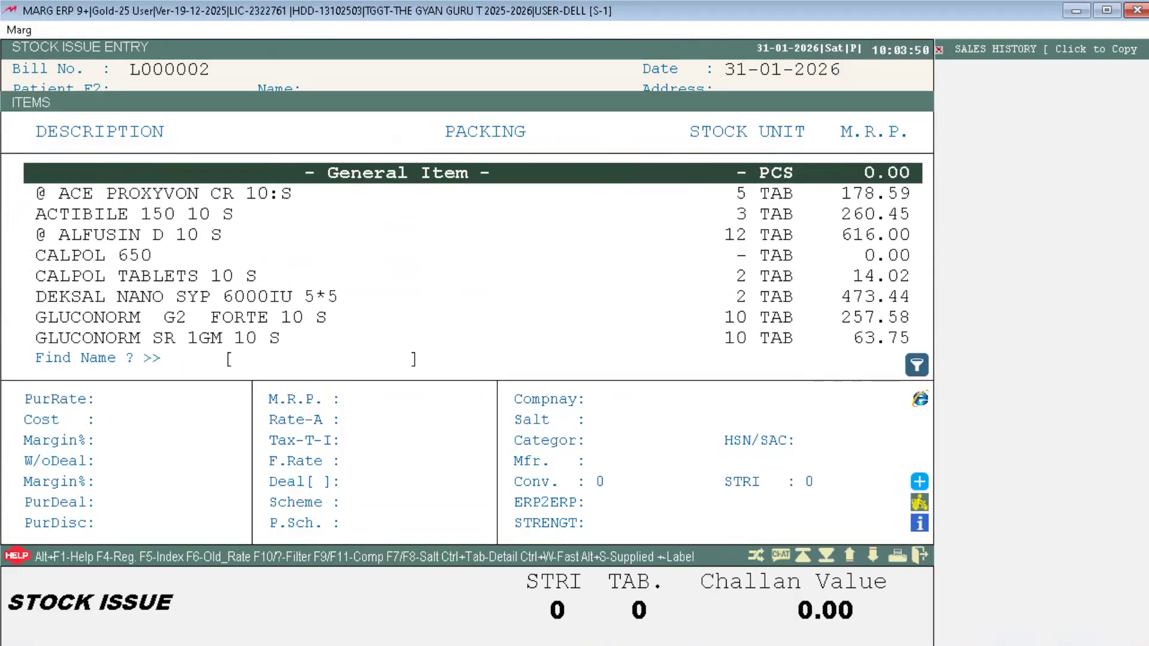
pyautogui.press('Down')
pyautogui.press('Down')
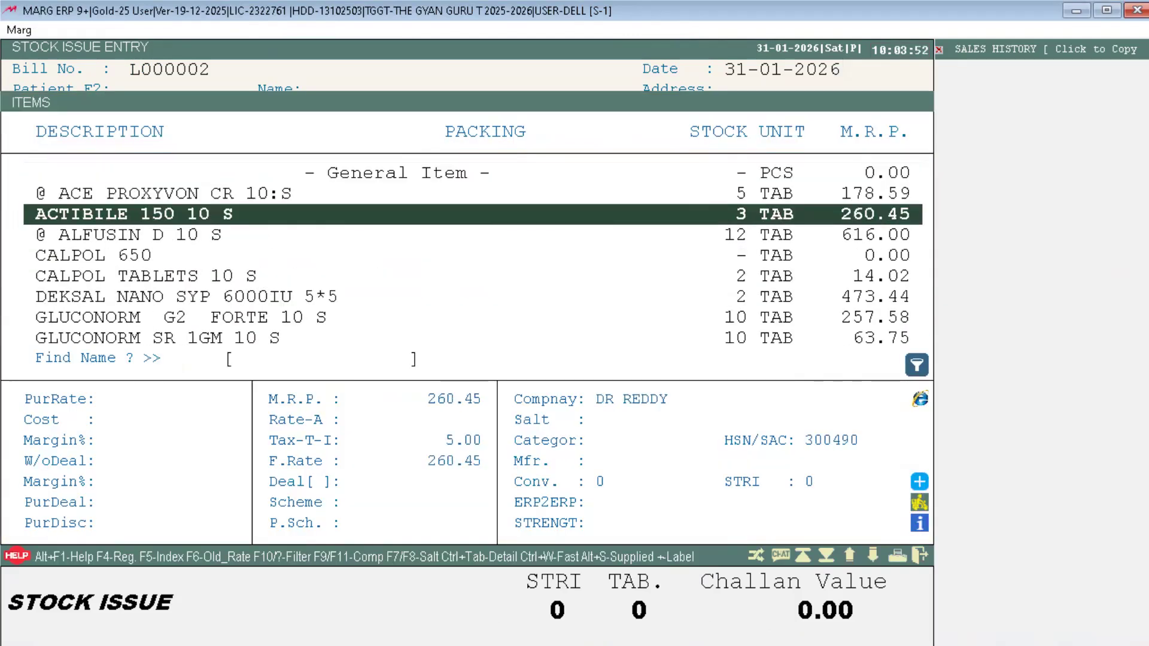
pyautogui.hotkey('ctrl', 'Return')
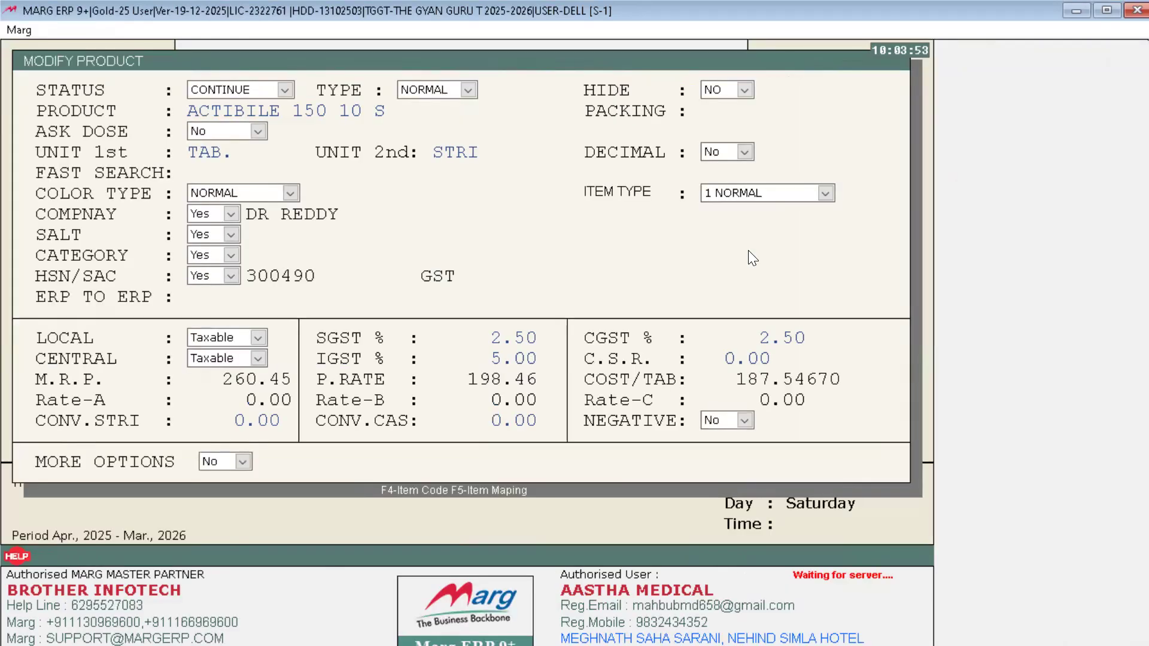
pyautogui.write('@')
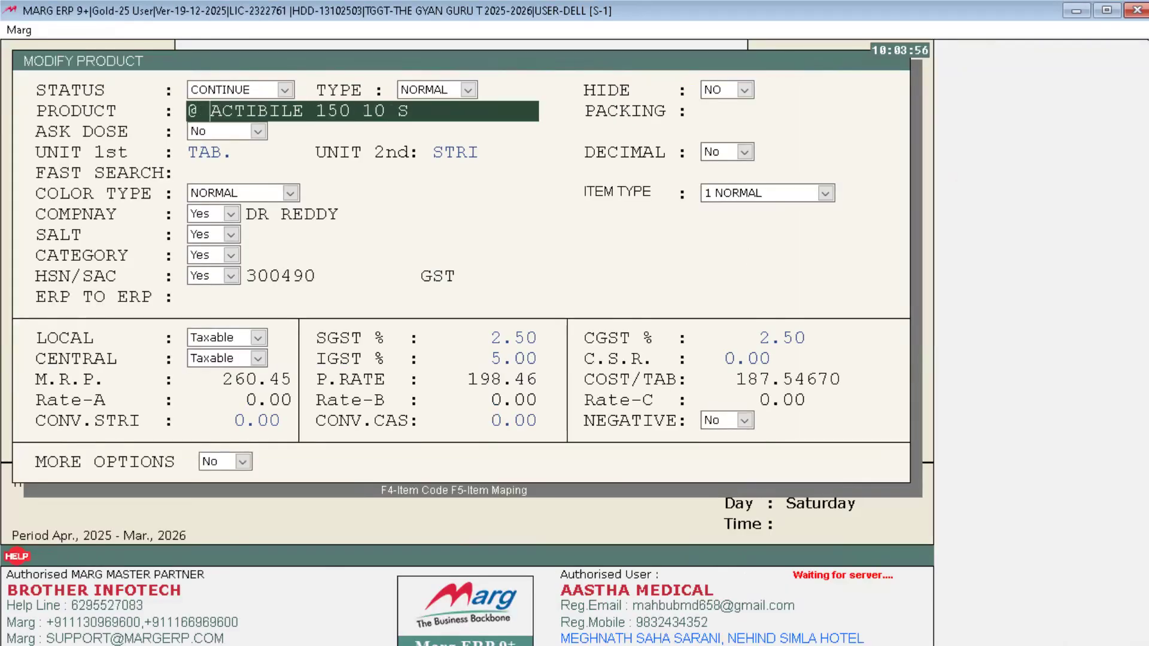
pyautogui.press('Return')
pyautogui.press('Return')
pyautogui.press('Escape')
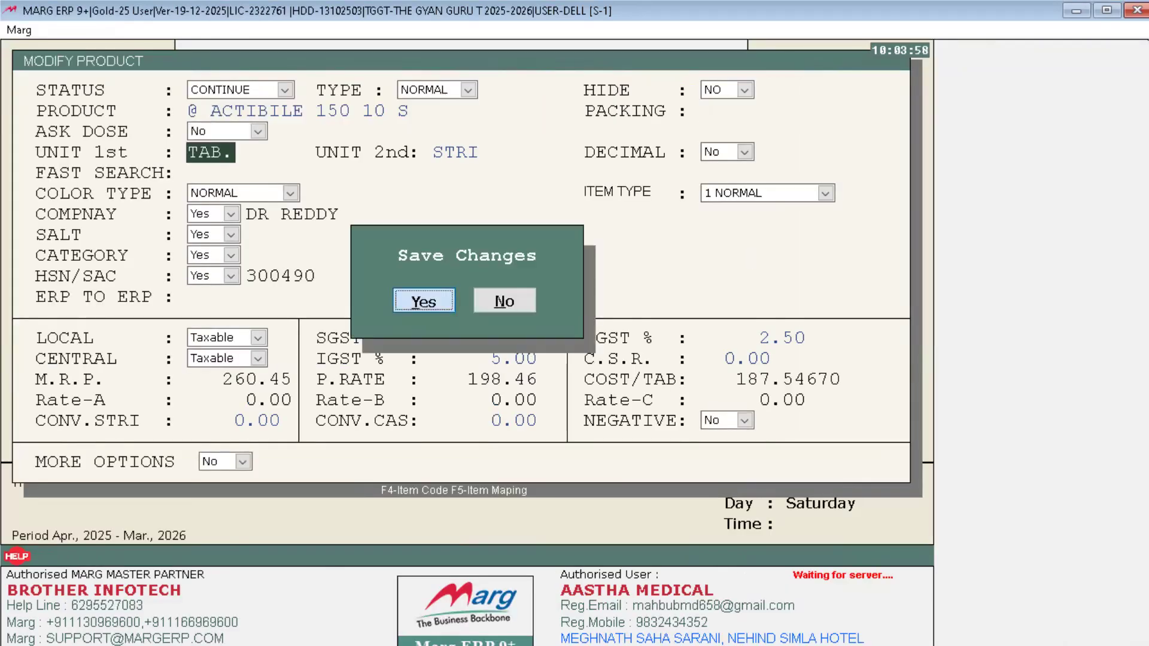
pyautogui.press('Return')
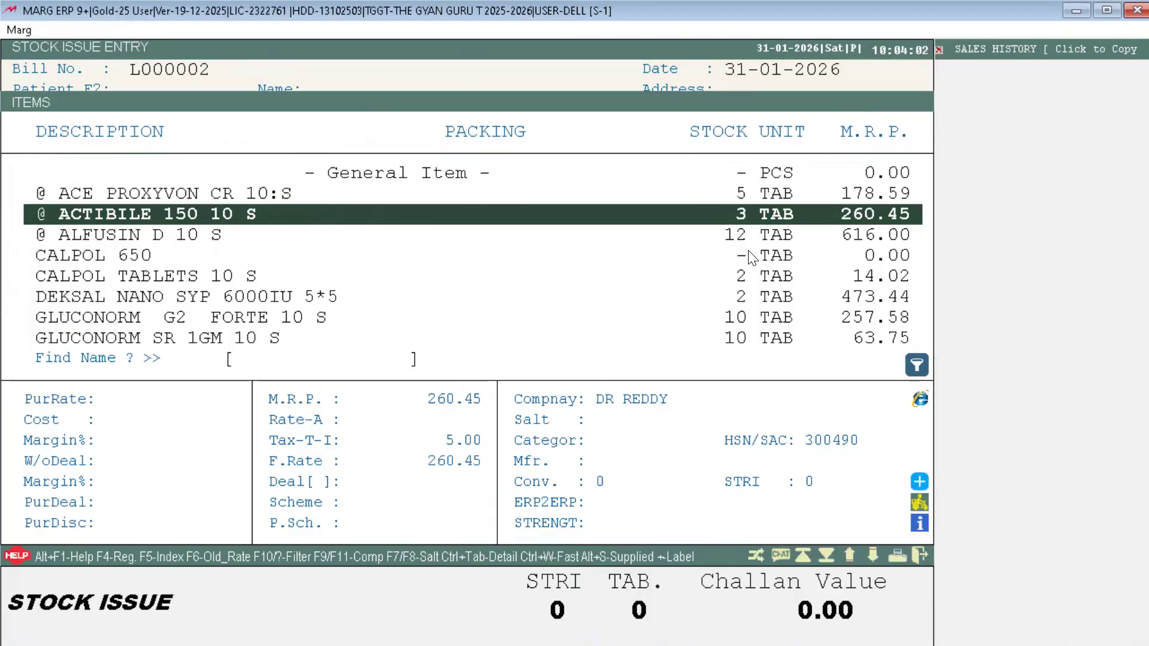
# Step: Issue 3 tablets of ACTIBILE batch BRA1259, accepting negative stock
pyautogui.press('Return')
pyautogui.press('Return')
pyautogui.write('3')
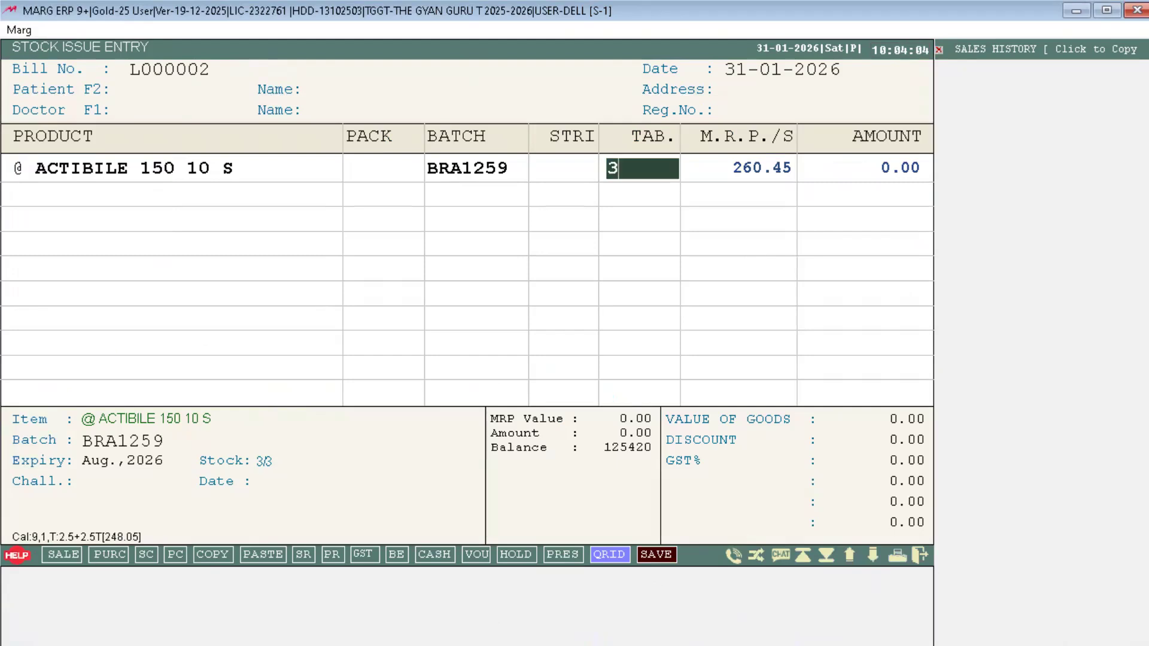
pyautogui.press('Return')
pyautogui.press('Right')
pyautogui.press('Left')
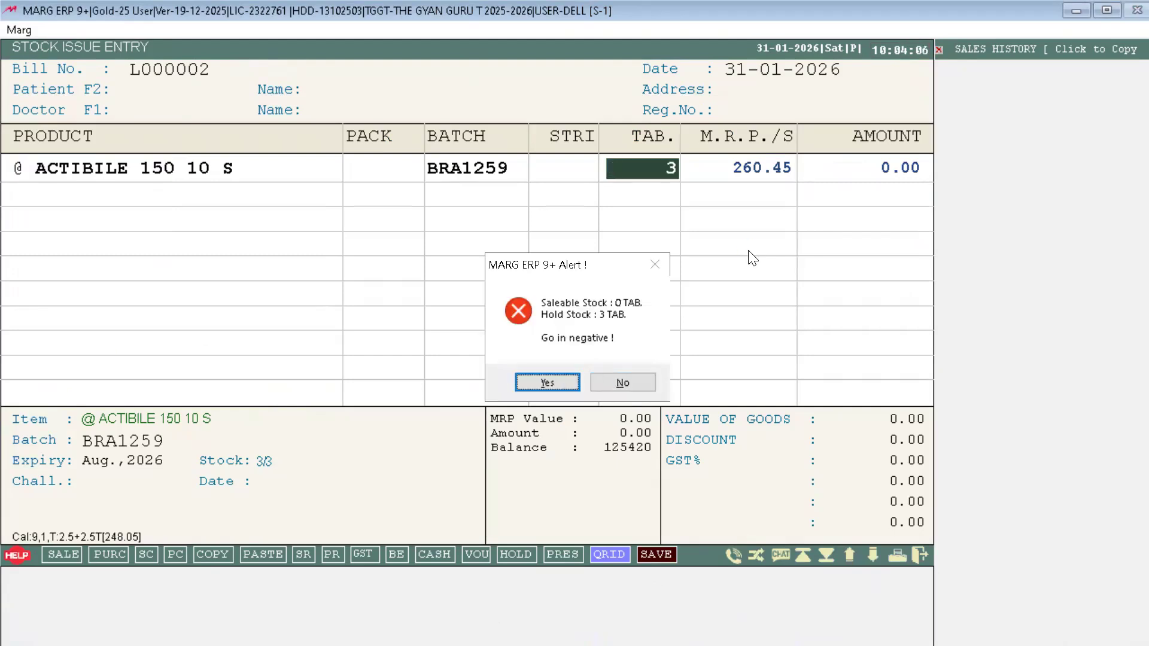
pyautogui.press('Return')
# Step: Prefix CALPOL TABLETS 10 S with '@' and issue 2 tablets from batch EA2555, accepting negative stock
pyautogui.press('Down')
pyautogui.press('Down')
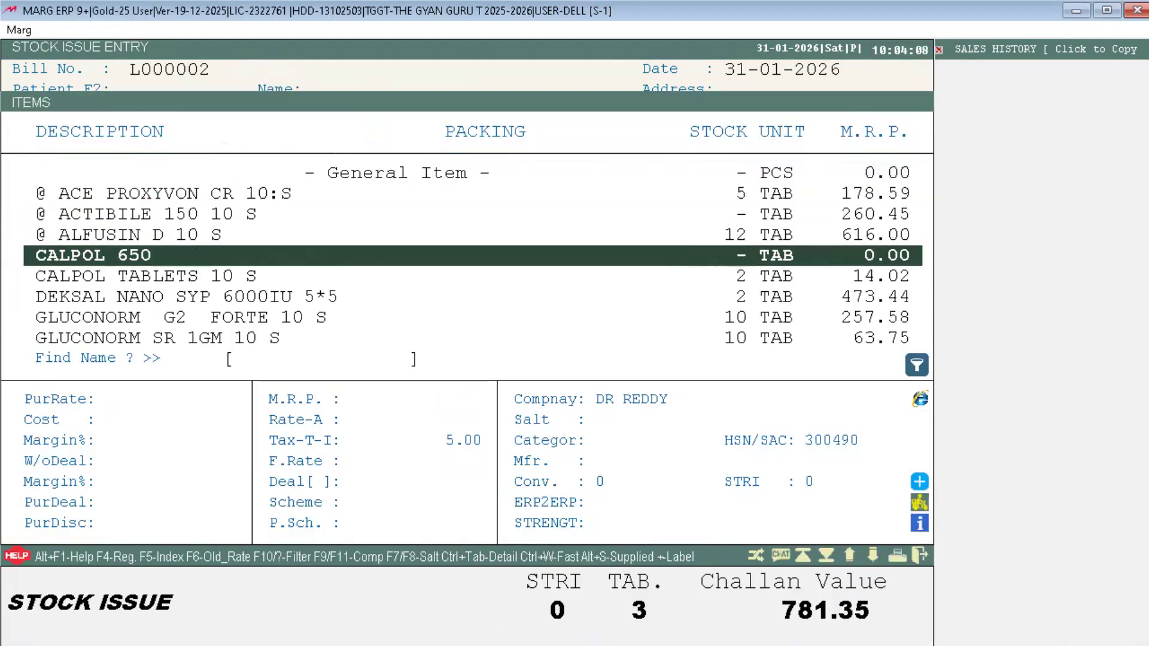
pyautogui.press('Down')
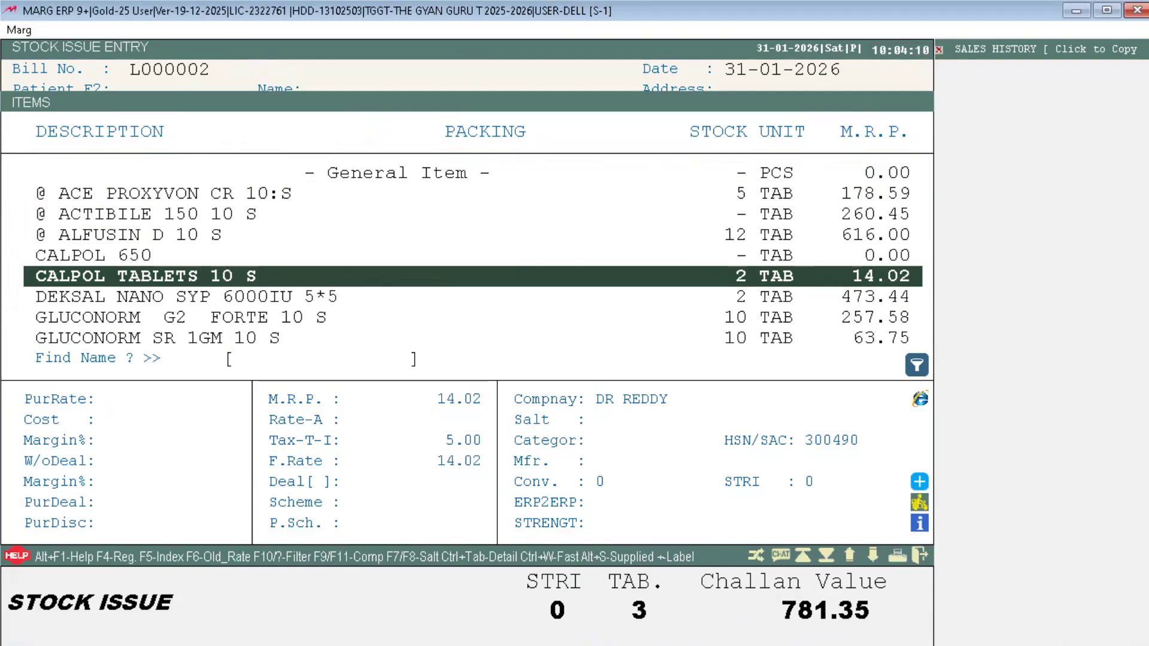
pyautogui.press('F3')
pyautogui.write('@ CALPOL TABLETS 10 S')
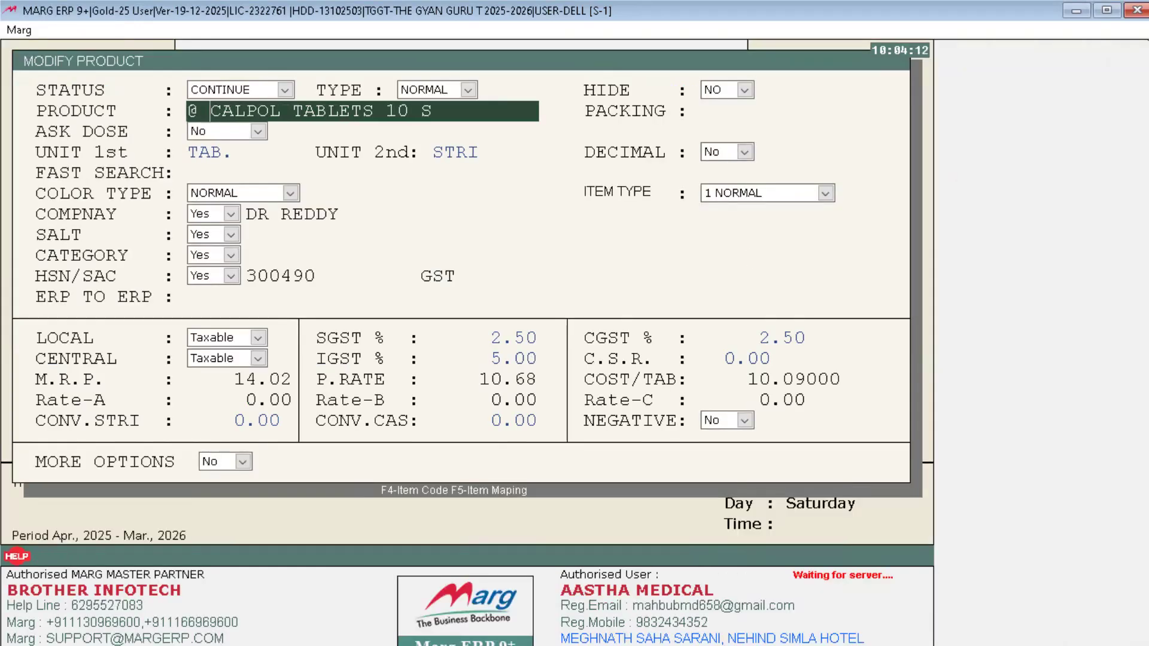
pyautogui.press('Return')
pyautogui.press('Return')
pyautogui.press('Return')
pyautogui.press('Escape')
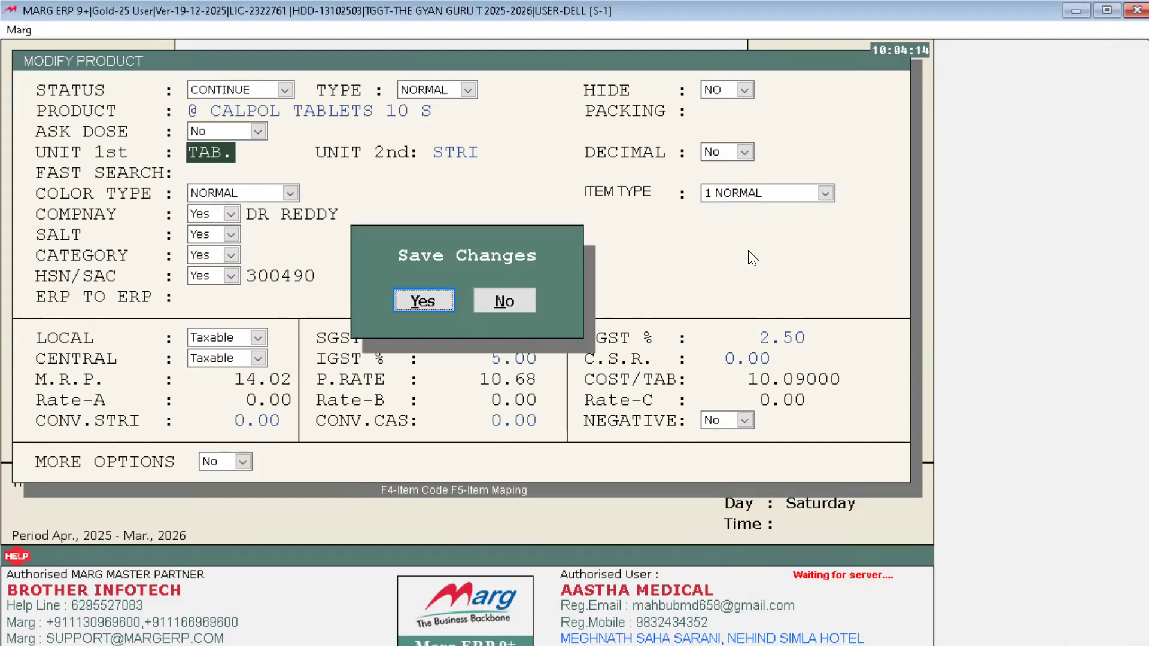
pyautogui.press('Return')
pyautogui.press('Return')
pyautogui.press('Return')
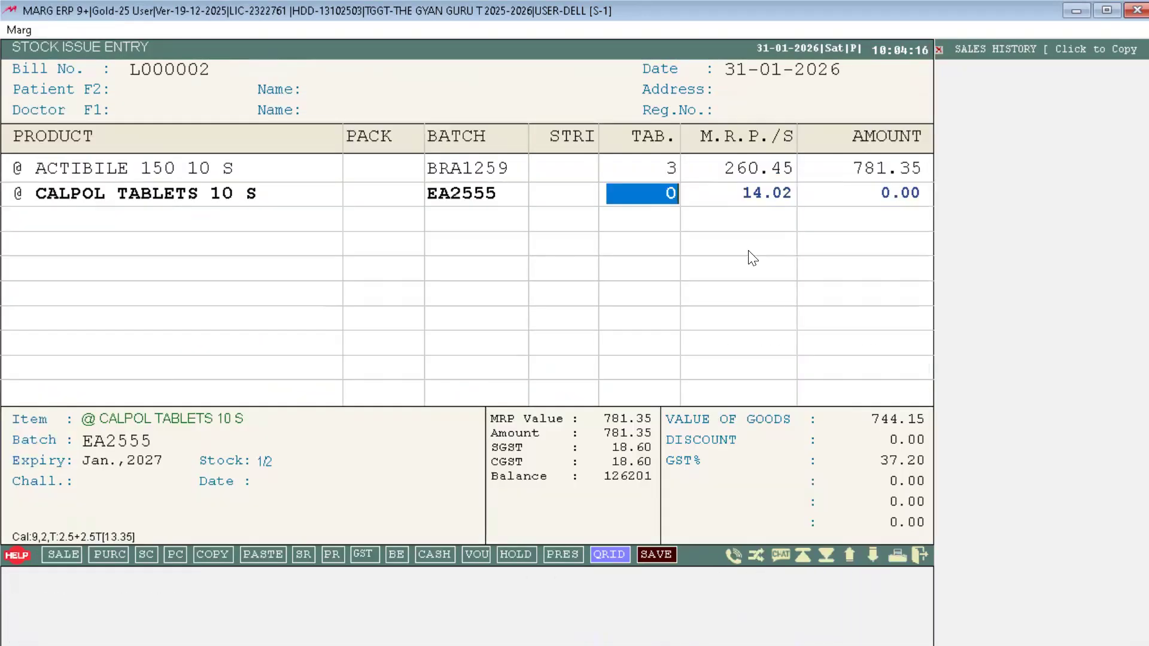
pyautogui.write('2')
pyautogui.press('Return')
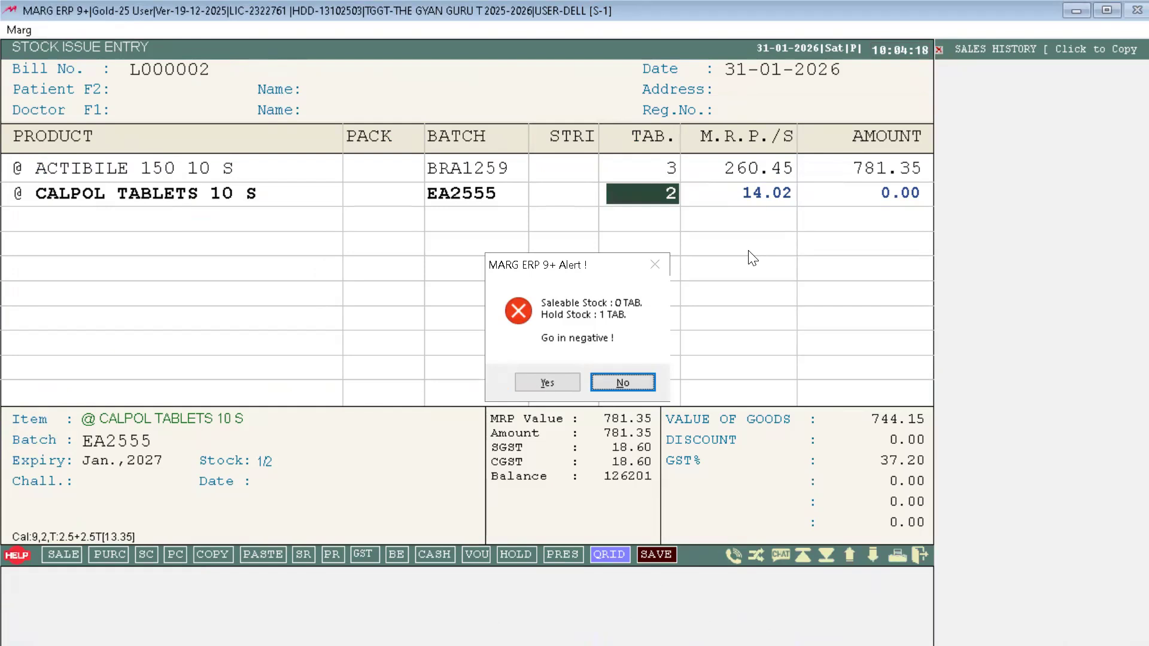
pyautogui.press('Return')
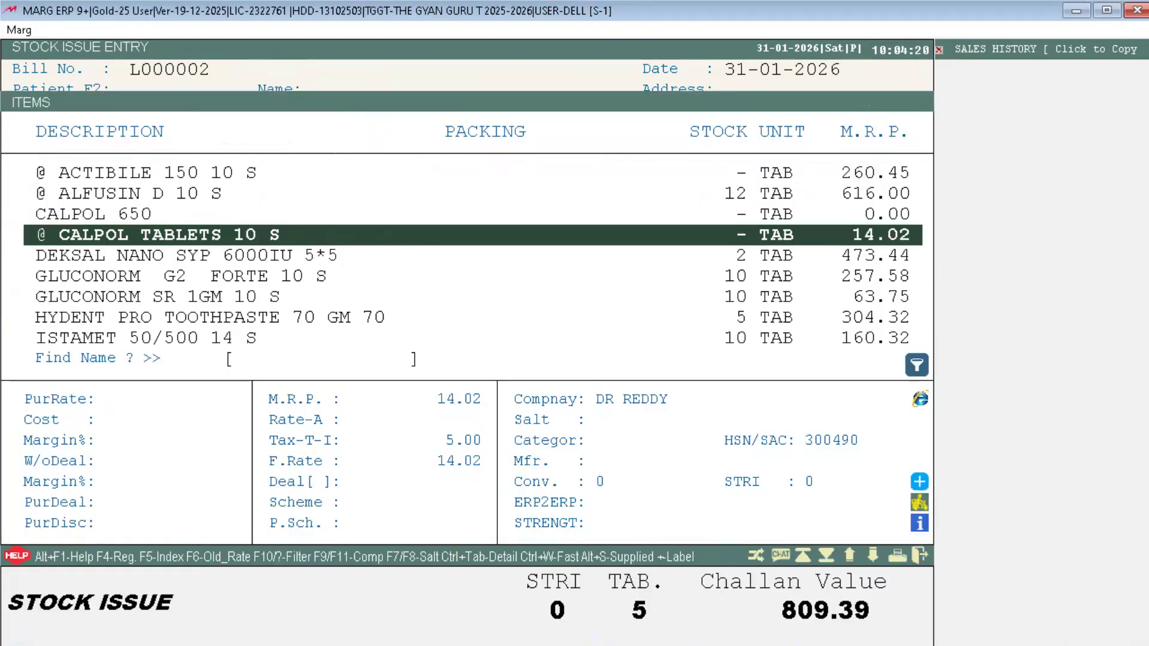
# Step: Prefix DEKSAL NANO SYP 6000IU 5*5 with '@' and issue 2, accepting negative stock
pyautogui.press('Down')
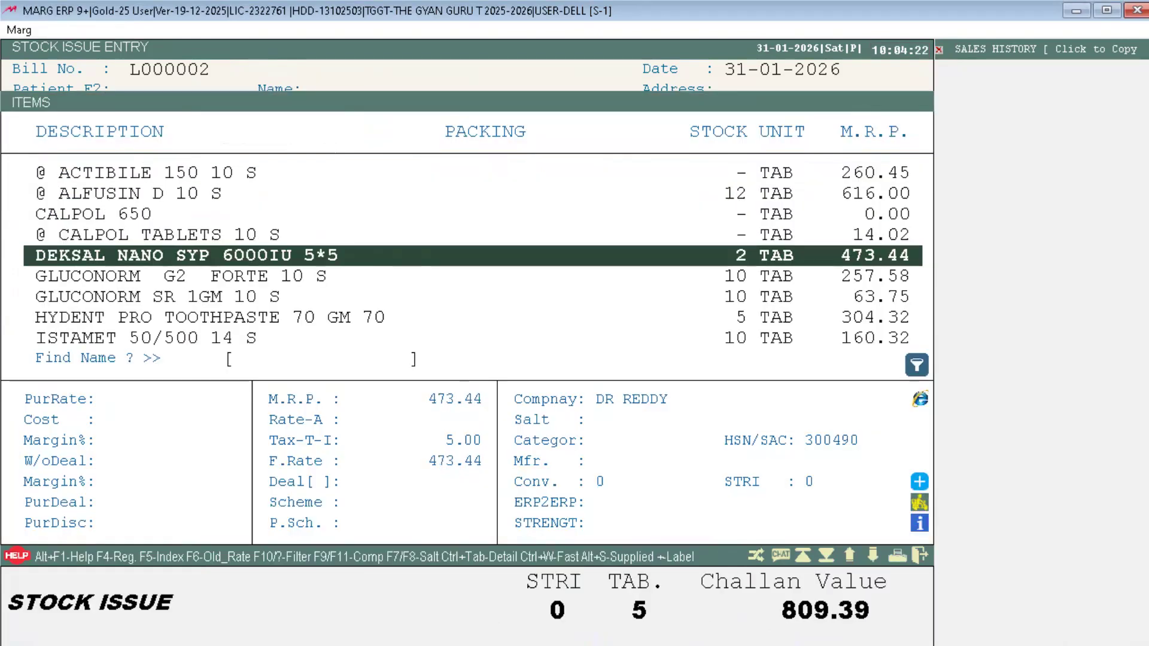
pyautogui.hotkey('ctrl', 'Return')
pyautogui.write('@ DEKSAL NANO SYP 6000IU 5*5')
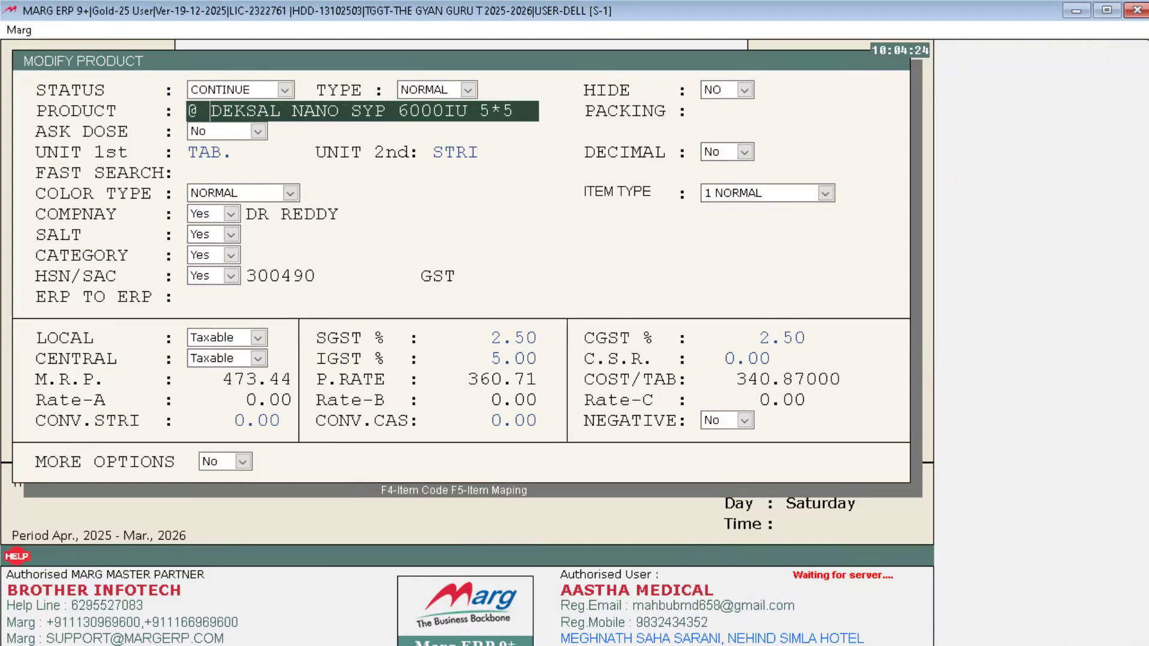
pyautogui.press('Return')
pyautogui.press('Return')
pyautogui.press('Escape')
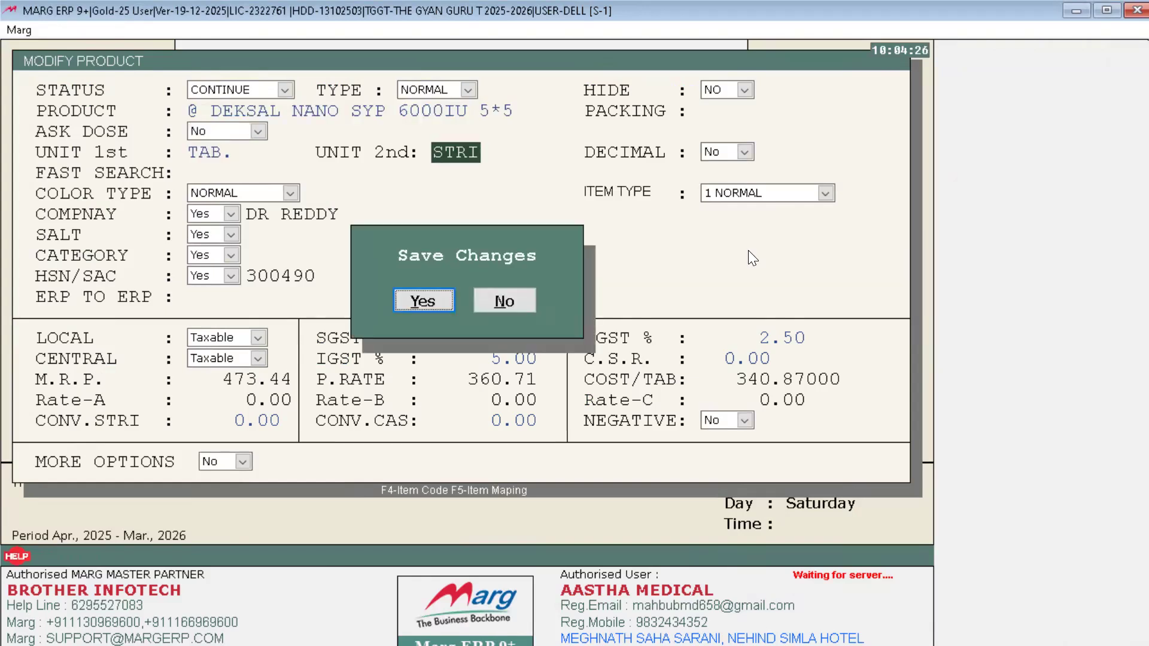
pyautogui.press('Return')
pyautogui.press('Return')
pyautogui.press('Return')
pyautogui.write('2')
pyautogui.press('Return')
pyautogui.press('Right')
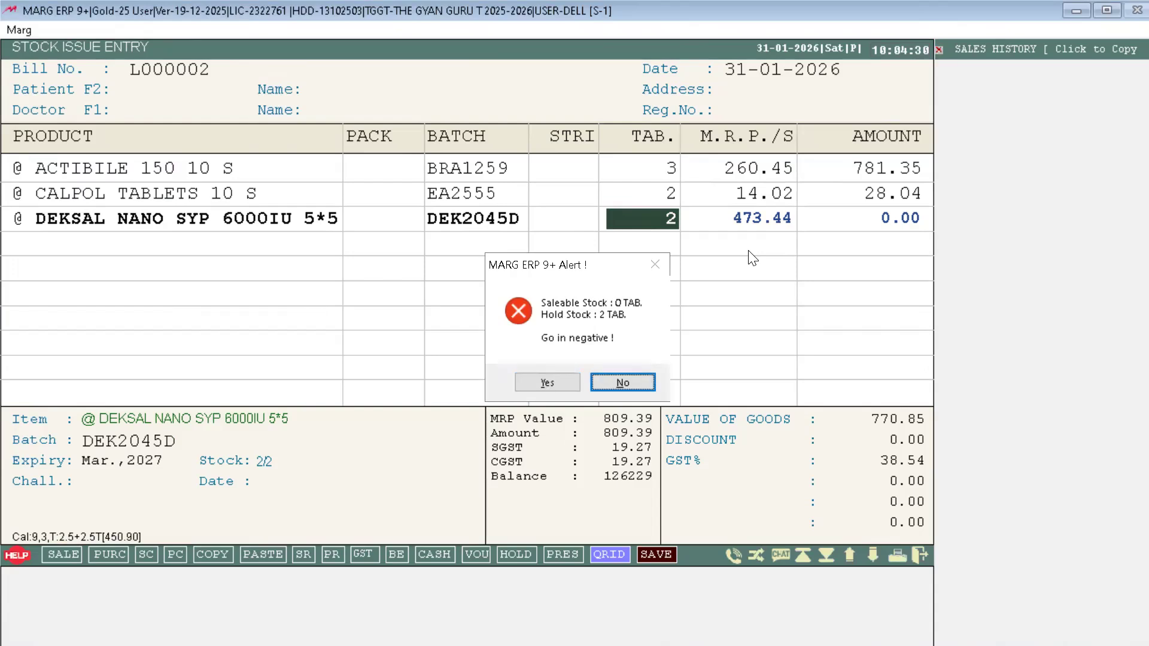
pyautogui.press('Left')
pyautogui.press('Return')
pyautogui.press('Down')
pyautogui.press('Down')
pyautogui.press('Down')
pyautogui.press('Down')
pyautogui.press('Down')
pyautogui.press('Down')
pyautogui.press('Down')
pyautogui.press('Down')
pyautogui.press('Down')
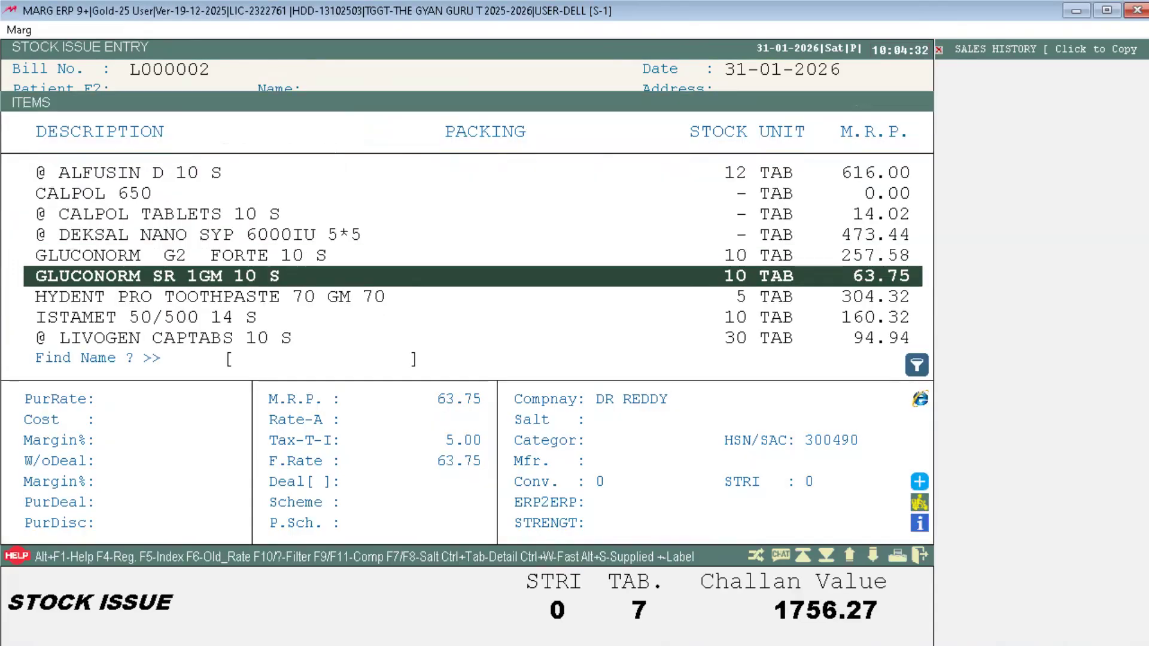
pyautogui.press('Down')
pyautogui.press('Down')
pyautogui.press('Down')
pyautogui.press('Down')
pyautogui.press('Down')
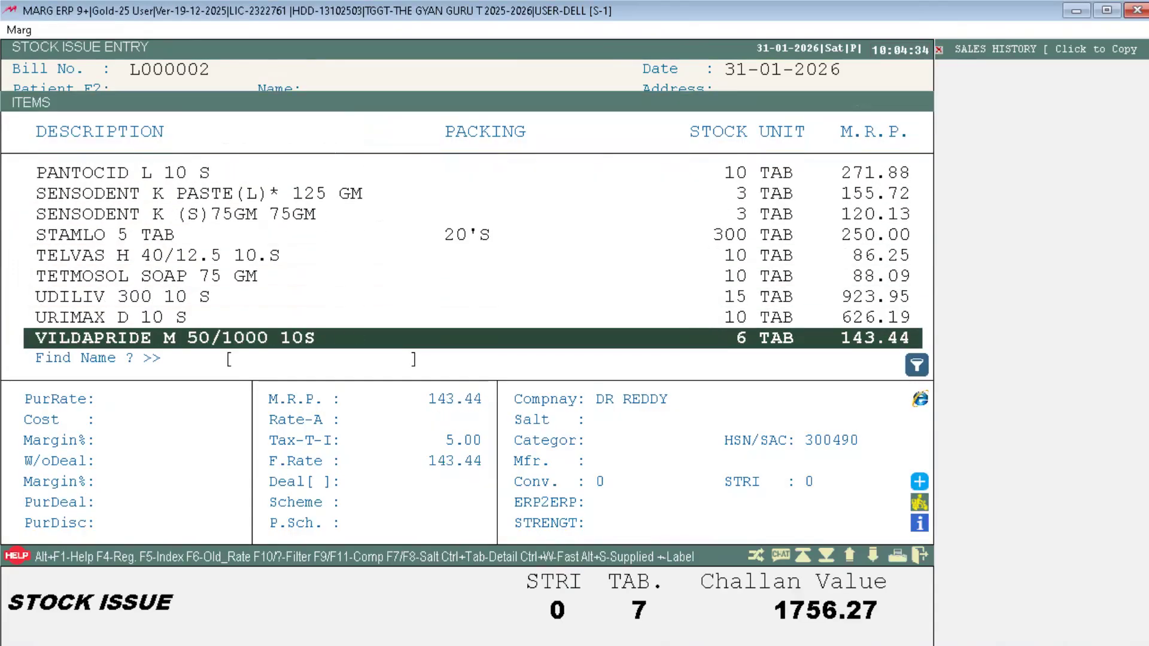
pyautogui.press('F3')
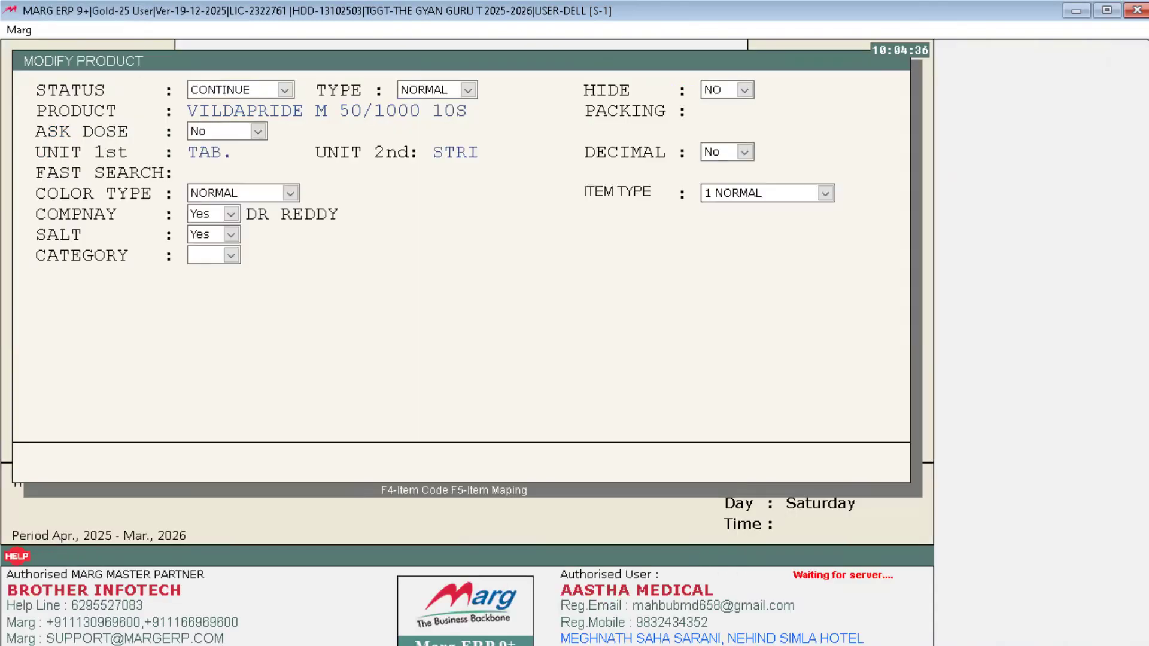
pyautogui.write('@')
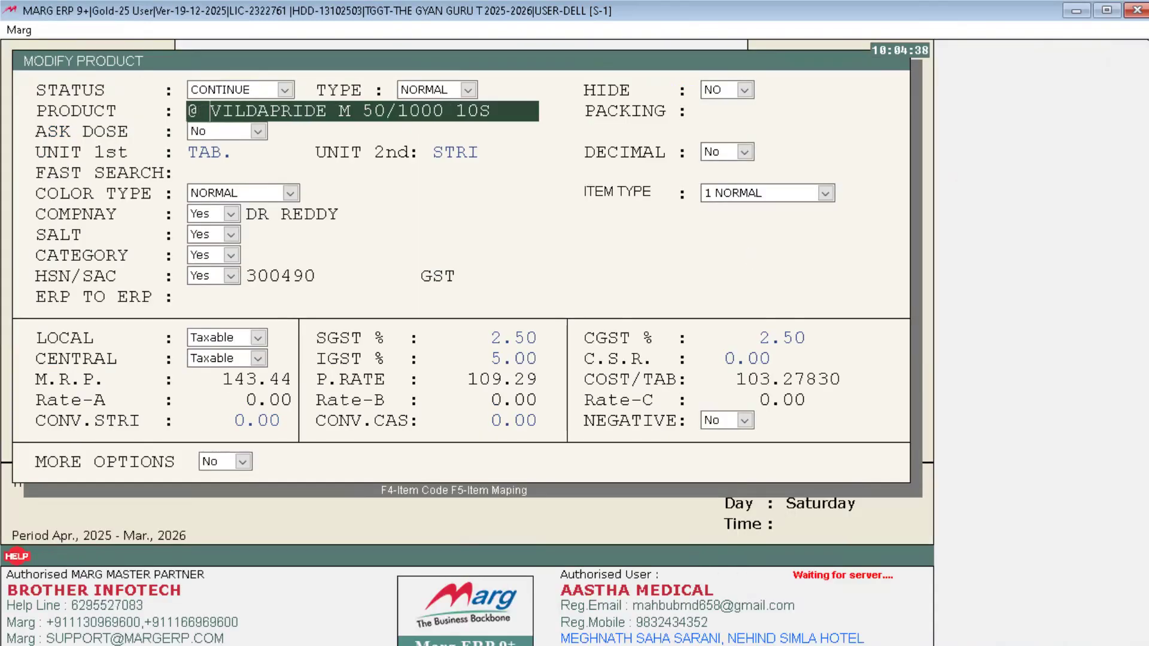
pyautogui.press('Return')
pyautogui.press('Return')
pyautogui.press('Escape')
pyautogui.press('Return')
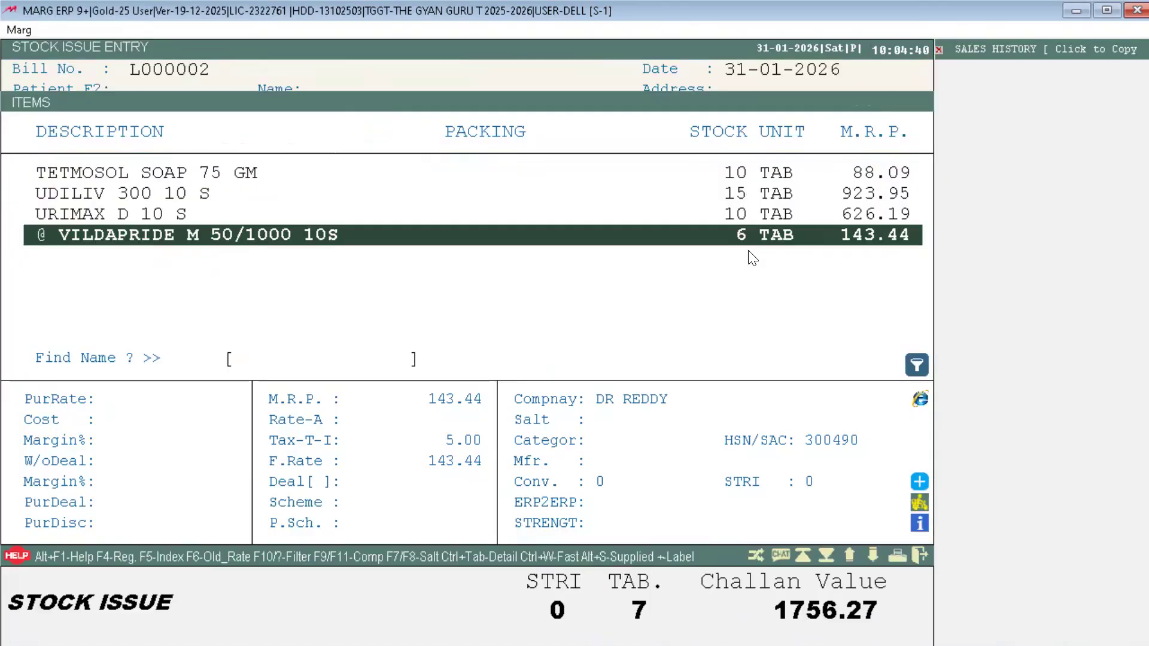
pyautogui.press('Return')
pyautogui.press('Return')
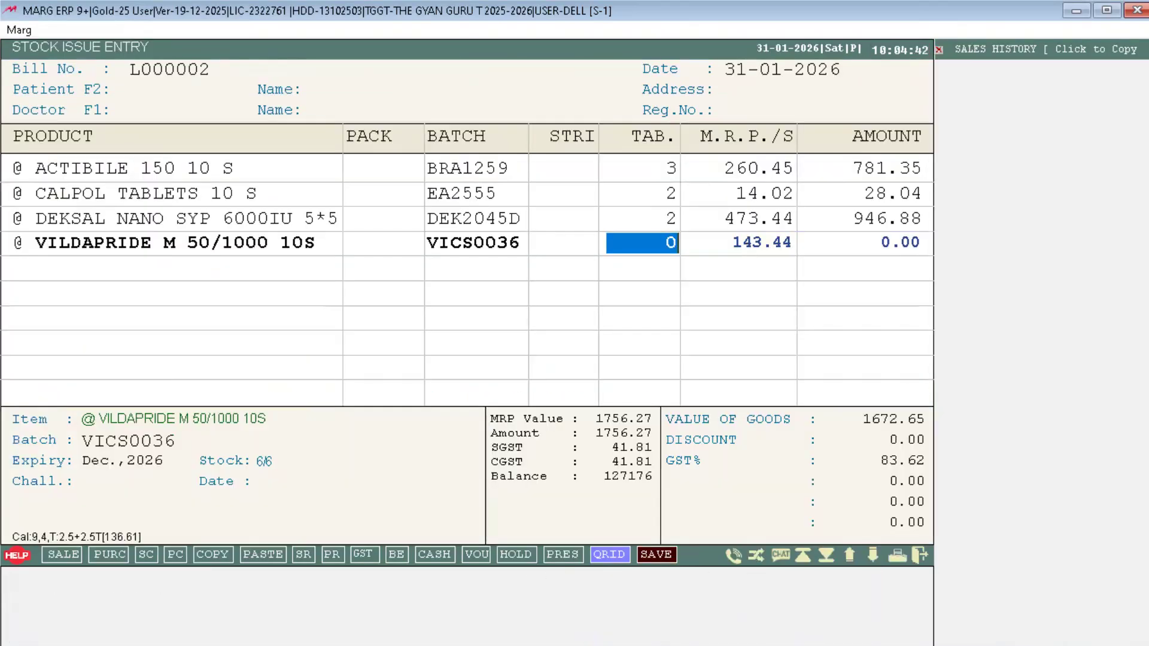
pyautogui.write('6')
pyautogui.press('Return')
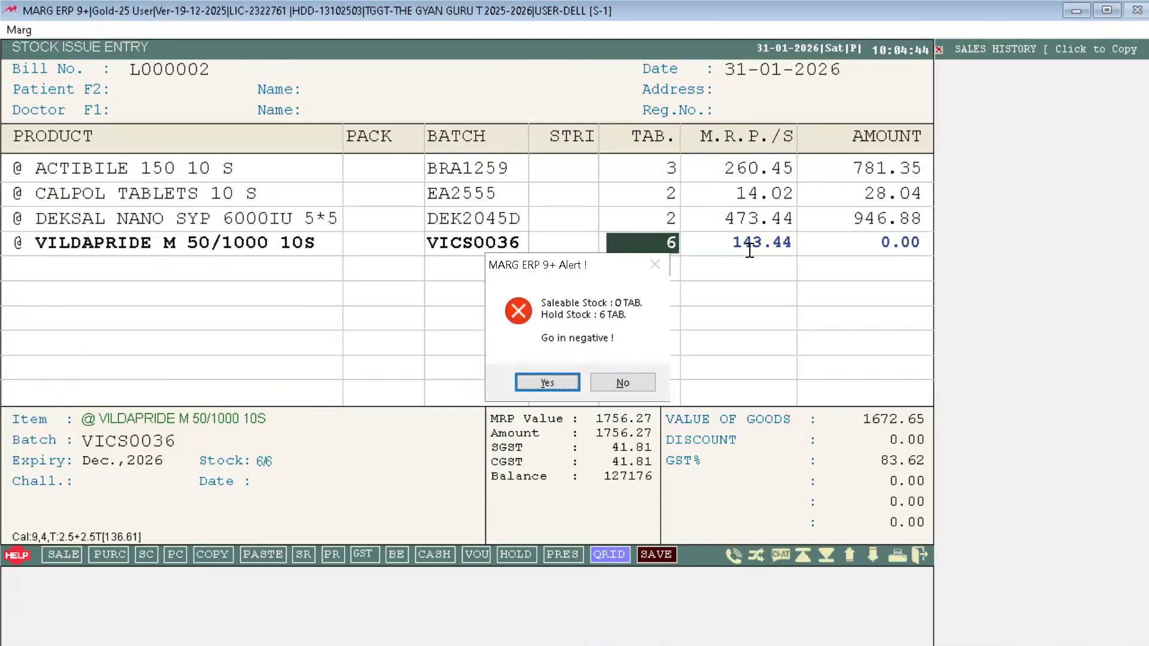
pyautogui.press('Return')
pyautogui.press('Return')
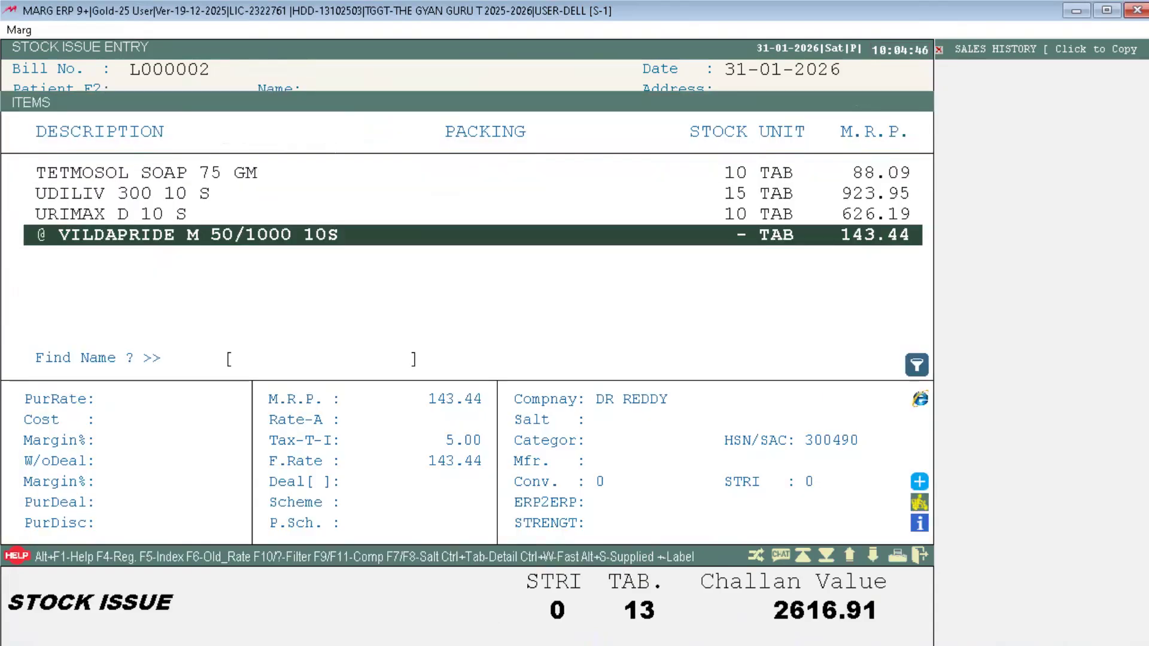
pyautogui.press('Up')
pyautogui.press('pageup')
pyautogui.press('pageup')
pyautogui.press('Down')
pyautogui.press('Down')
pyautogui.press('Down')
pyautogui.press('Down')
pyautogui.press('Down')
pyautogui.press('pagedown')
pyautogui.press('pagedown')
pyautogui.press('Down')
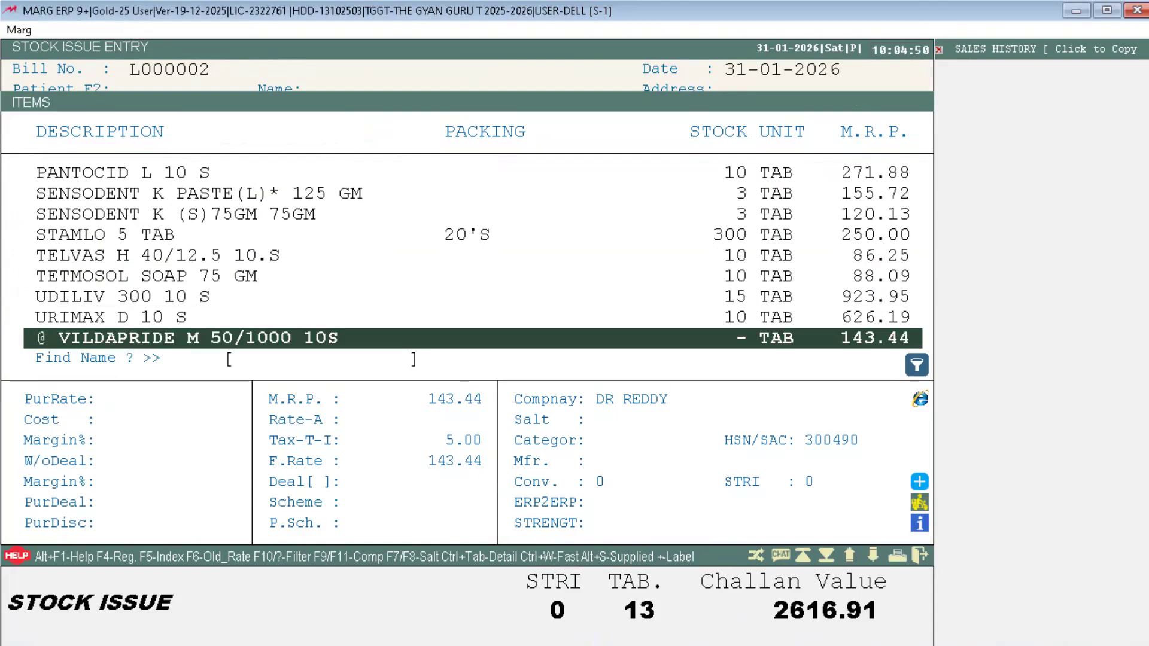
pyautogui.press('Up')
pyautogui.press('Up')
pyautogui.press('Up')
pyautogui.press('Up')
pyautogui.press('Up')
pyautogui.press('Up')
pyautogui.press('Down')
pyautogui.press('Down')
pyautogui.press('Down')
pyautogui.press('Down')
pyautogui.press('Down')
pyautogui.press('Down')
pyautogui.press('Up')
pyautogui.press('Up')
pyautogui.press('Up')
pyautogui.press('Up')
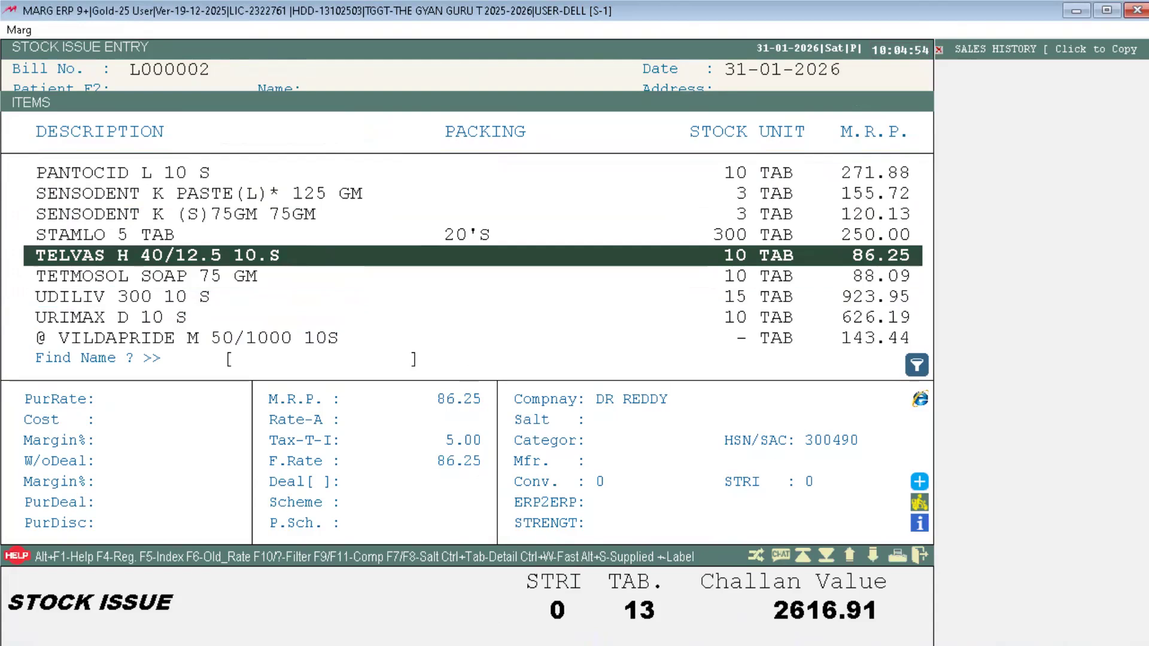
pyautogui.press('Up')
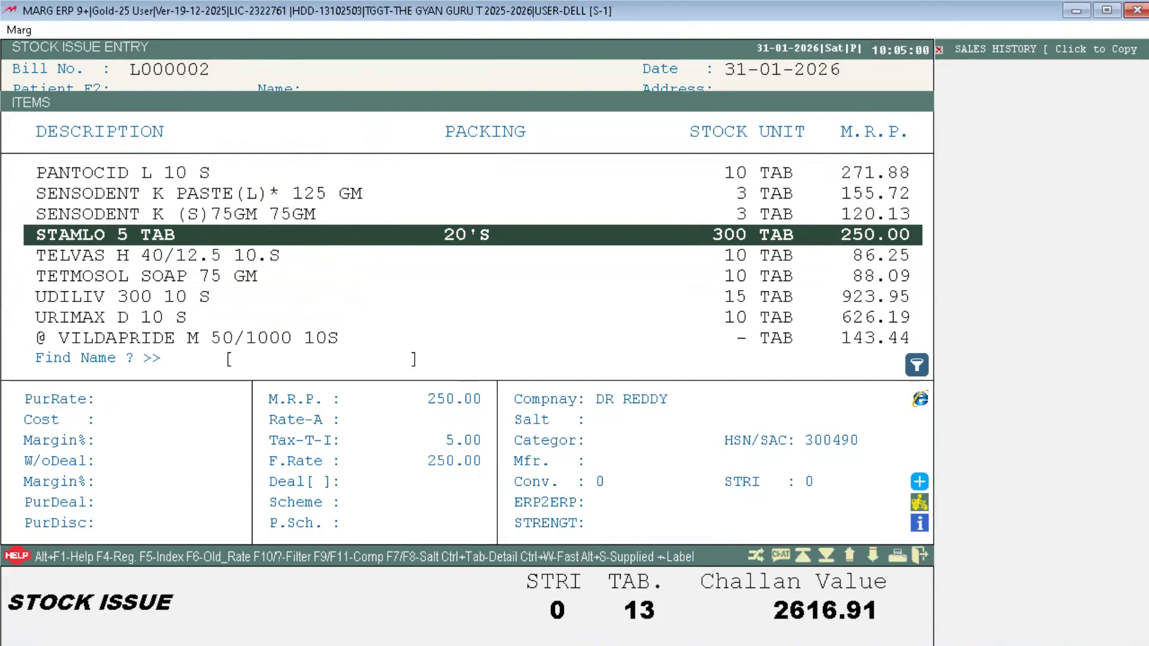
# Step: Save challan L000002 with its four '@' items totalling 2616.91, skipping printing
pyautogui.press('Escape')
pyautogui.press('Escape')
pyautogui.press('Return')
pyautogui.press('Return')
pyautogui.press('Return')
pyautogui.press('Return')
pyautogui.press('Return')
pyautogui.press('Return')
pyautogui.press('Return')
pyautogui.press('Return')
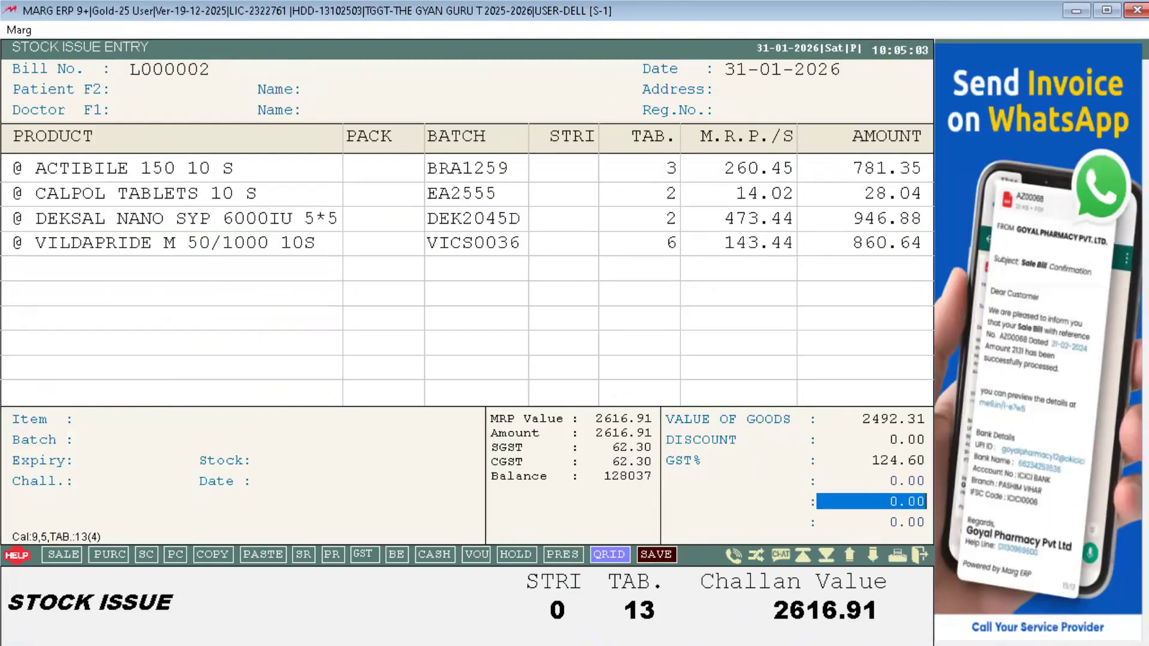
pyautogui.press('Return')
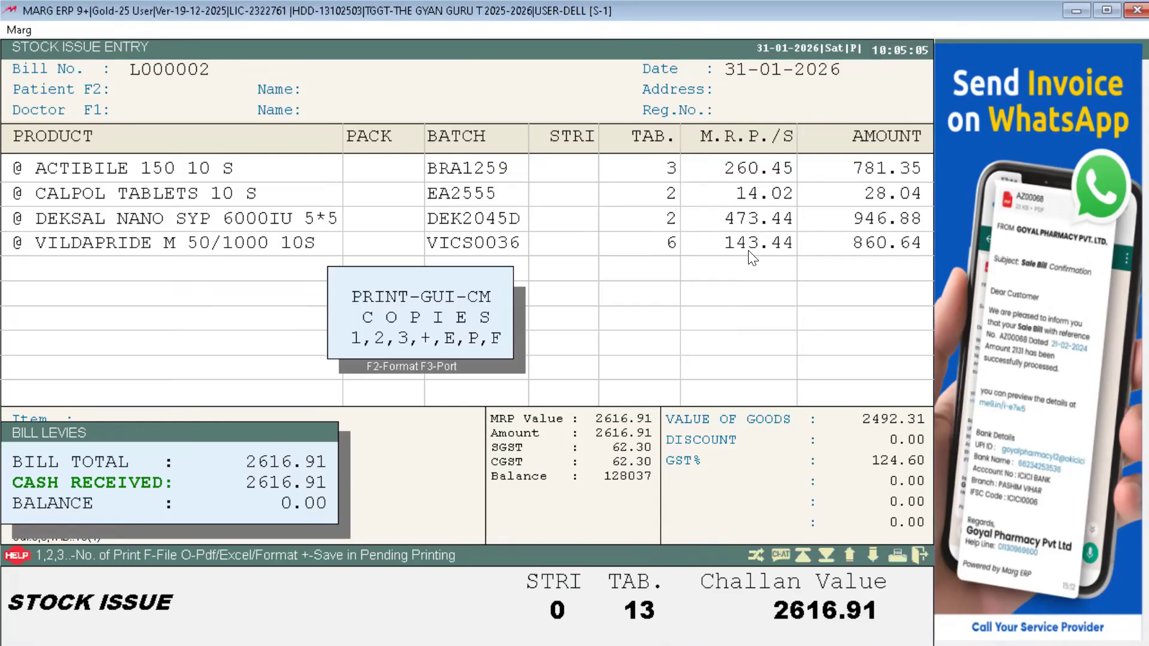
pyautogui.press('Escape')
pyautogui.press('Escape')
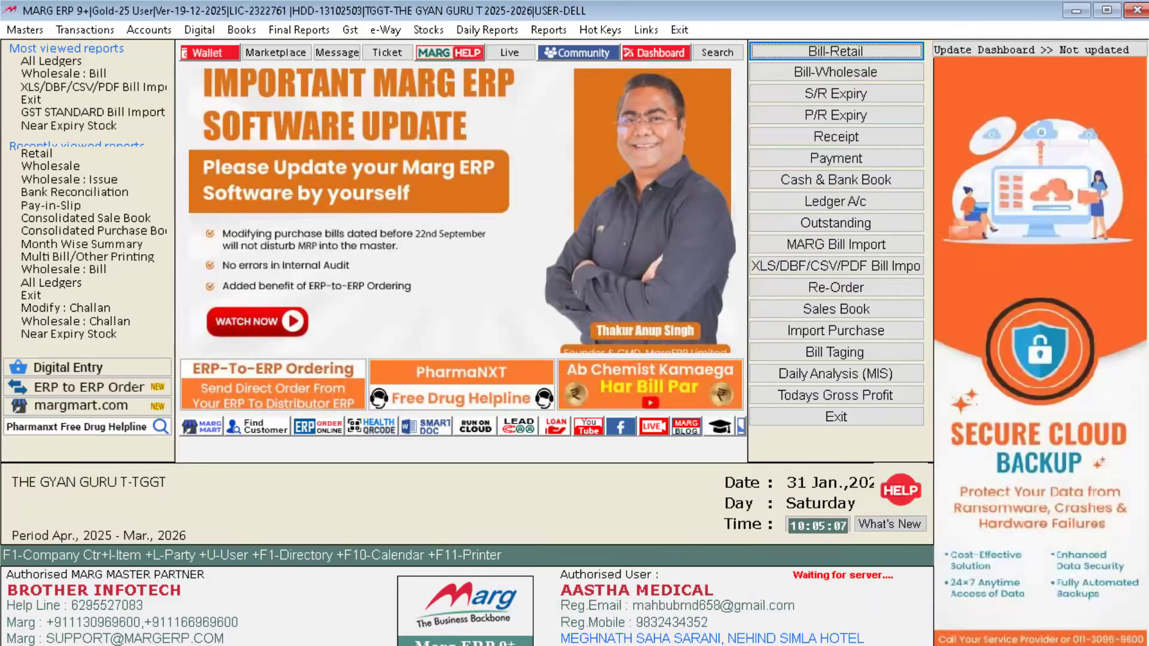
# Step: Open the stock issue Modify window from the Transactions menu
pyautogui.hotkey('alt', 't')
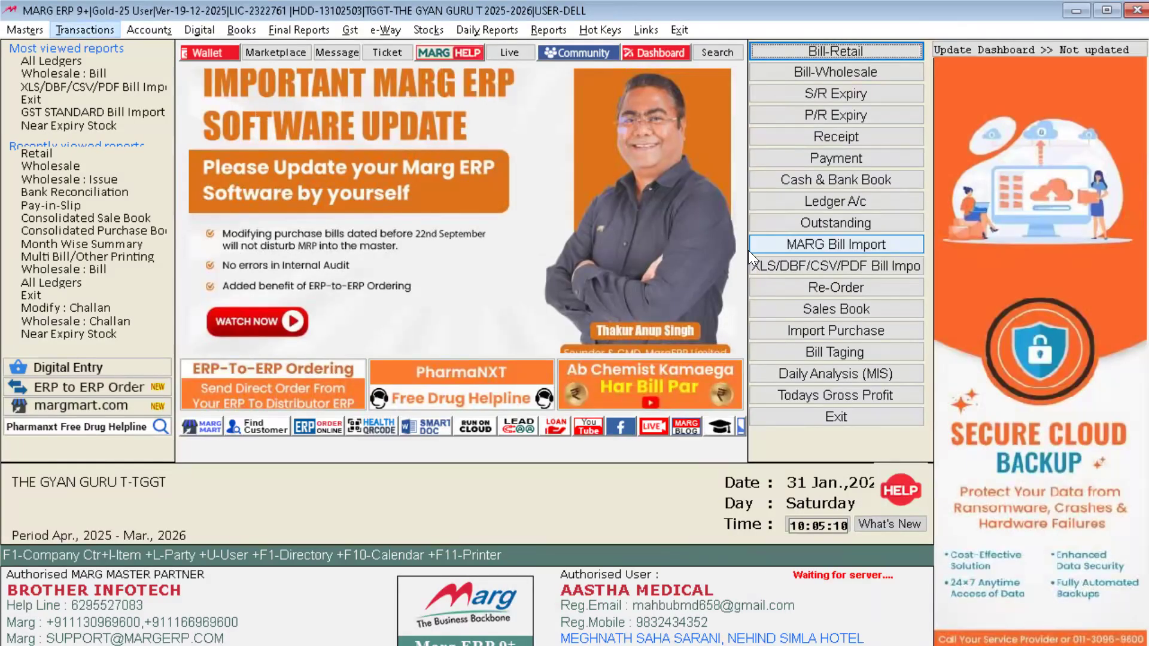
pyautogui.press('Down')
pyautogui.press('Down')
pyautogui.press('Down')
pyautogui.press('Down')
pyautogui.press('Down')
pyautogui.press('Down')
pyautogui.press('Down')
pyautogui.press('Down')
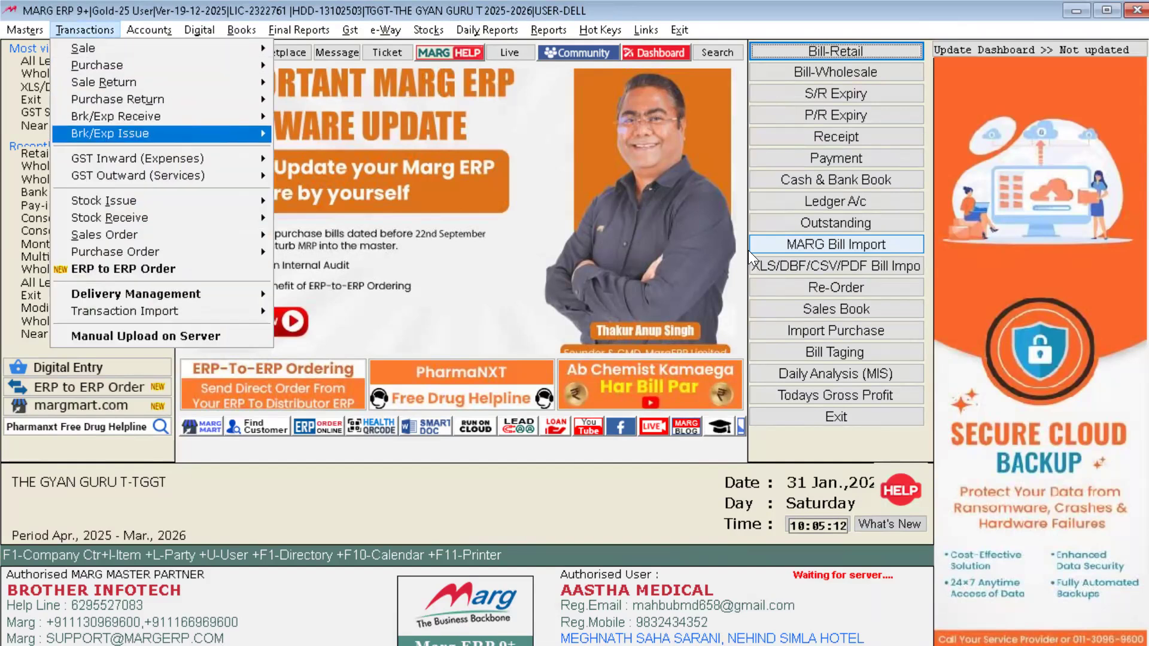
pyautogui.press('Right')
pyautogui.press('Down')
pyautogui.press('Down')
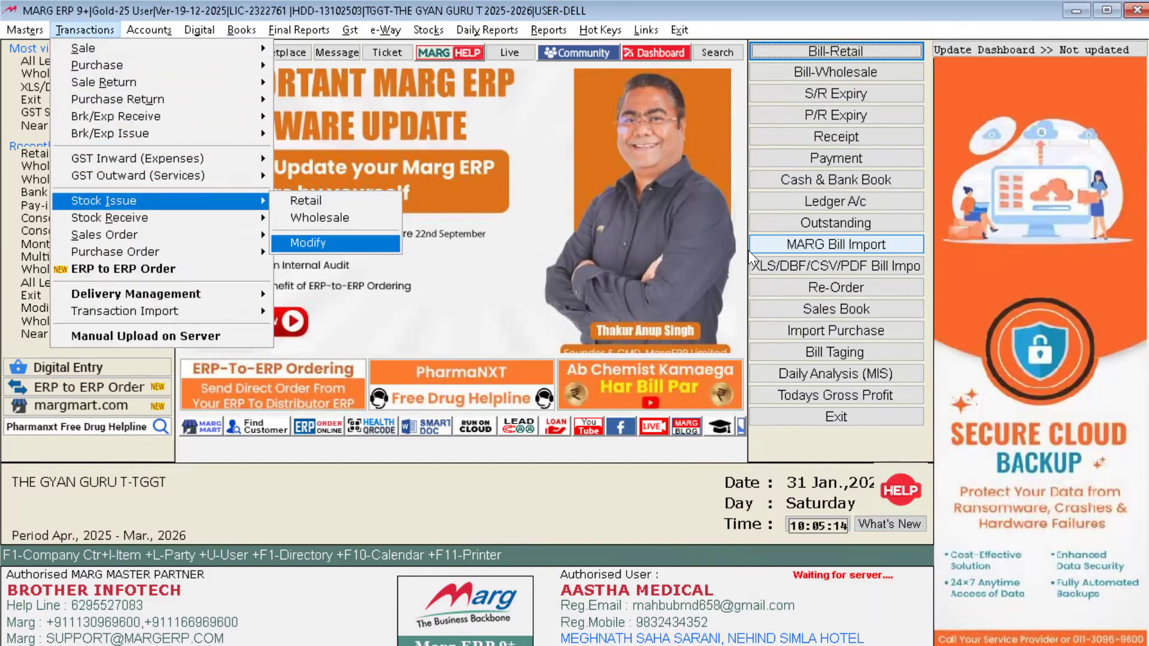
pyautogui.press('Up')
pyautogui.press('Up')
pyautogui.press('Down')
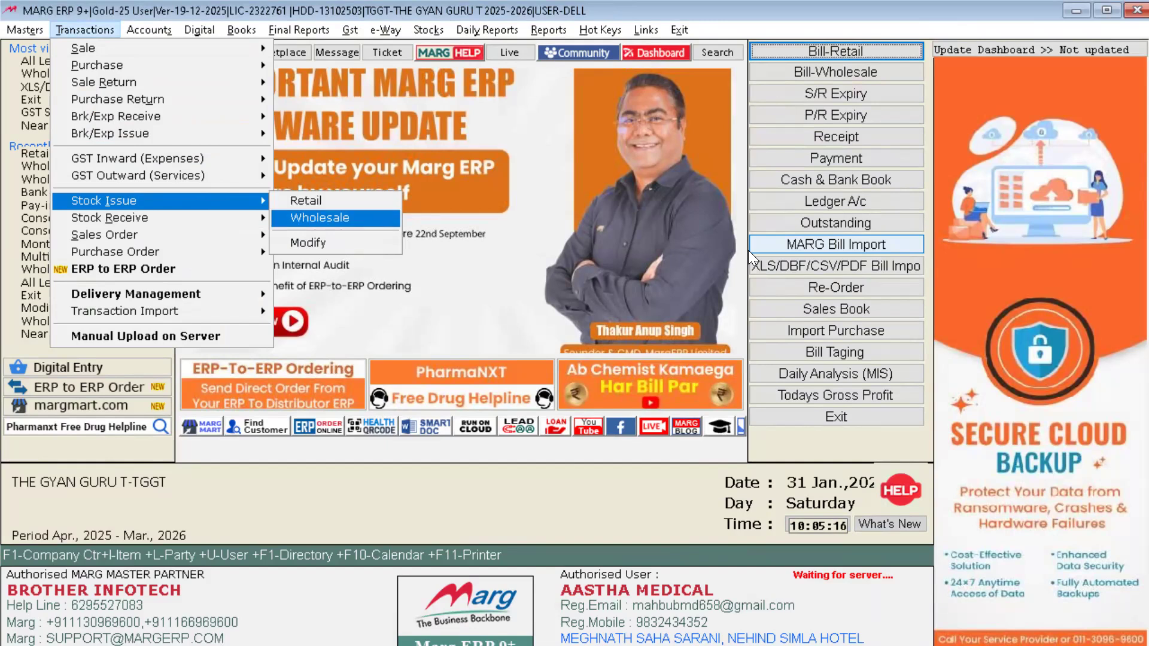
pyautogui.press('Down')
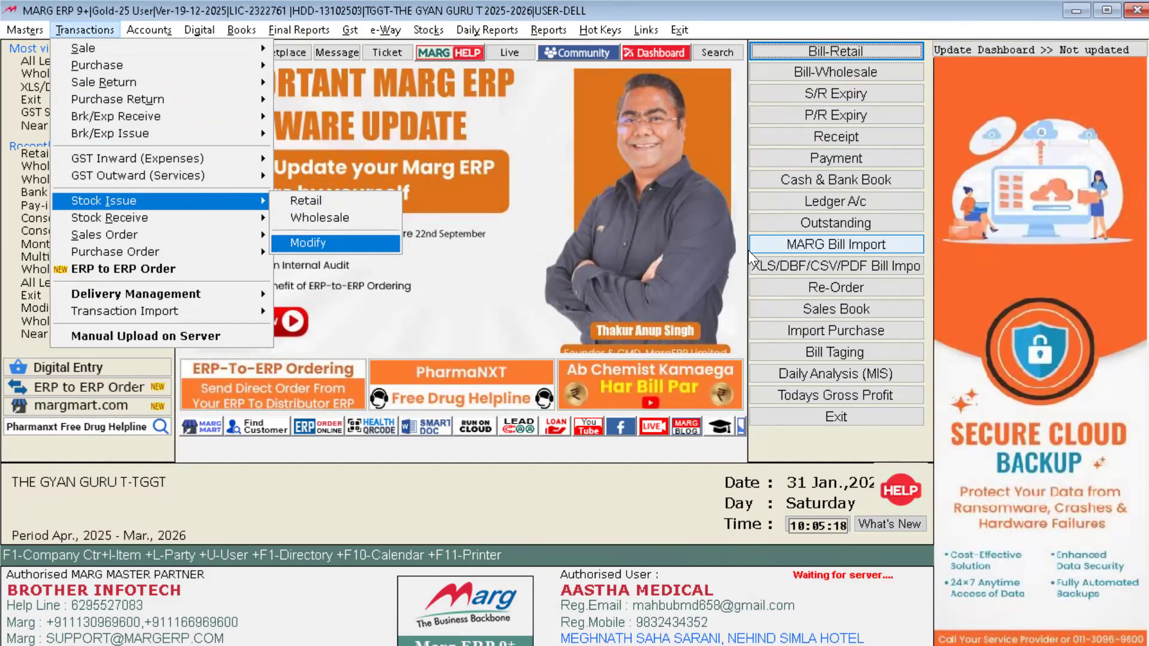
pyautogui.press('Return')
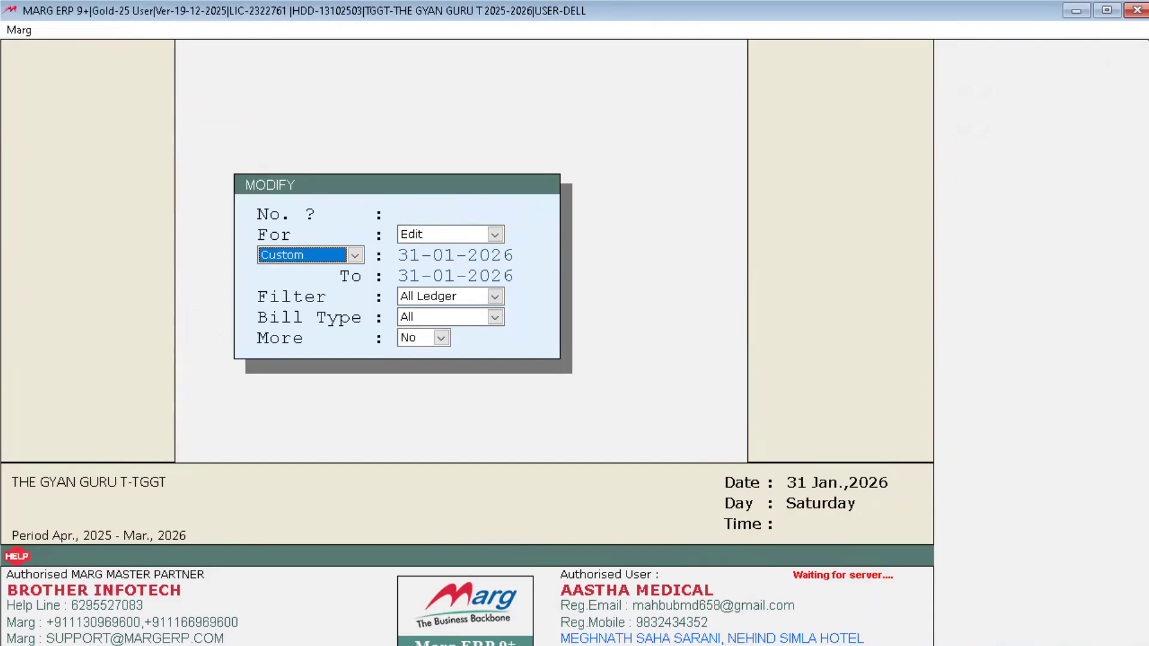
# Step: List the 31-01-2026 stock issue challans and look over L000001 and L000002
pyautogui.press('Return')
pyautogui.press('Return')
pyautogui.press('Return')
pyautogui.press('Return')
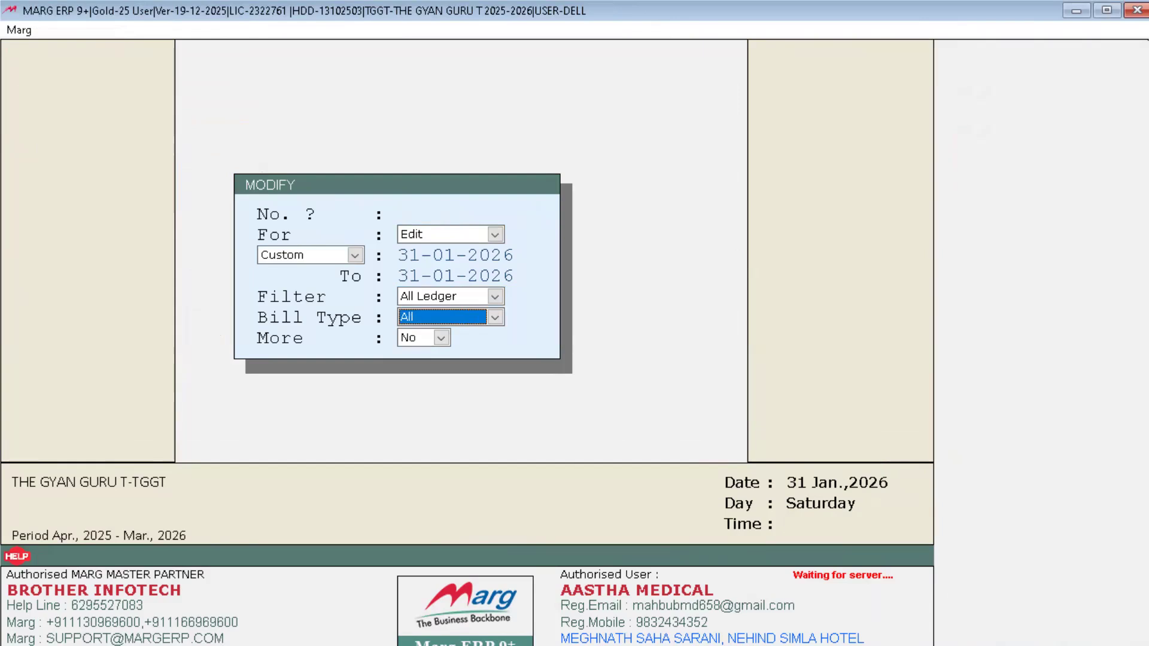
pyautogui.press('Return')
pyautogui.press('Return')
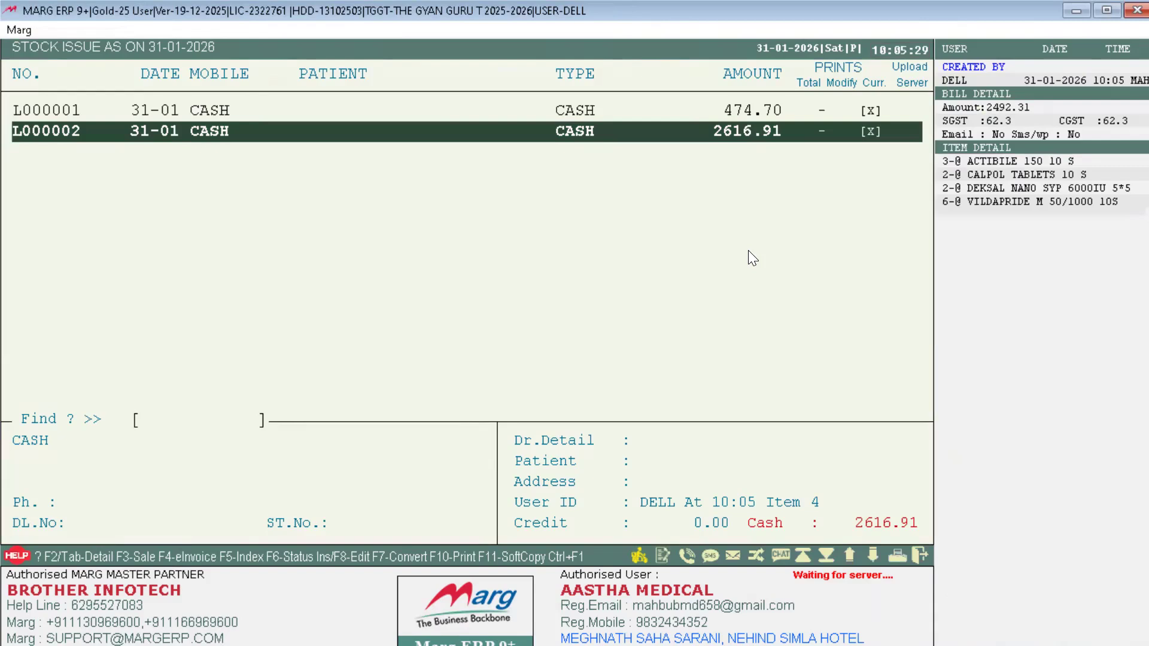
pyautogui.press('Up')
pyautogui.press('Down')
pyautogui.press('Up')
pyautogui.press('Down')
# Step: Set the stock issue report's from and to dates to 31-01-2026 and view it
pyautogui.press('Escape')
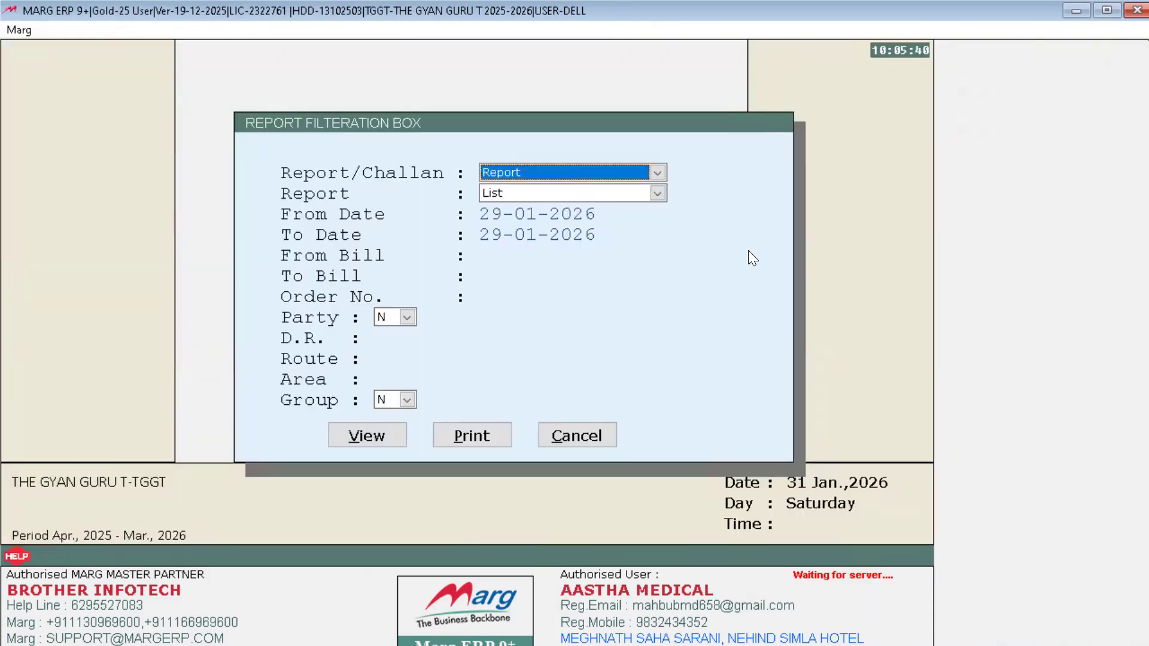
pyautogui.press('Return')
pyautogui.press('Return')
pyautogui.press('Return')
pyautogui.press('Return')
pyautogui.press('Return')
pyautogui.press('Return')
pyautogui.press('Return')
pyautogui.press('Return')
pyautogui.press('Return')
pyautogui.press('Up')
pyautogui.press('Up')
pyautogui.press('Up')
pyautogui.press('Up')
pyautogui.press('Up')
pyautogui.press('Up')
pyautogui.press('Up')
pyautogui.write('31')
pyautogui.press('Return')
pyautogui.write('31')
pyautogui.press('Return')
pyautogui.press('Return')
pyautogui.press('Return')
pyautogui.press('Return')
pyautogui.press('Return')
pyautogui.press('Return')
pyautogui.press('Return')
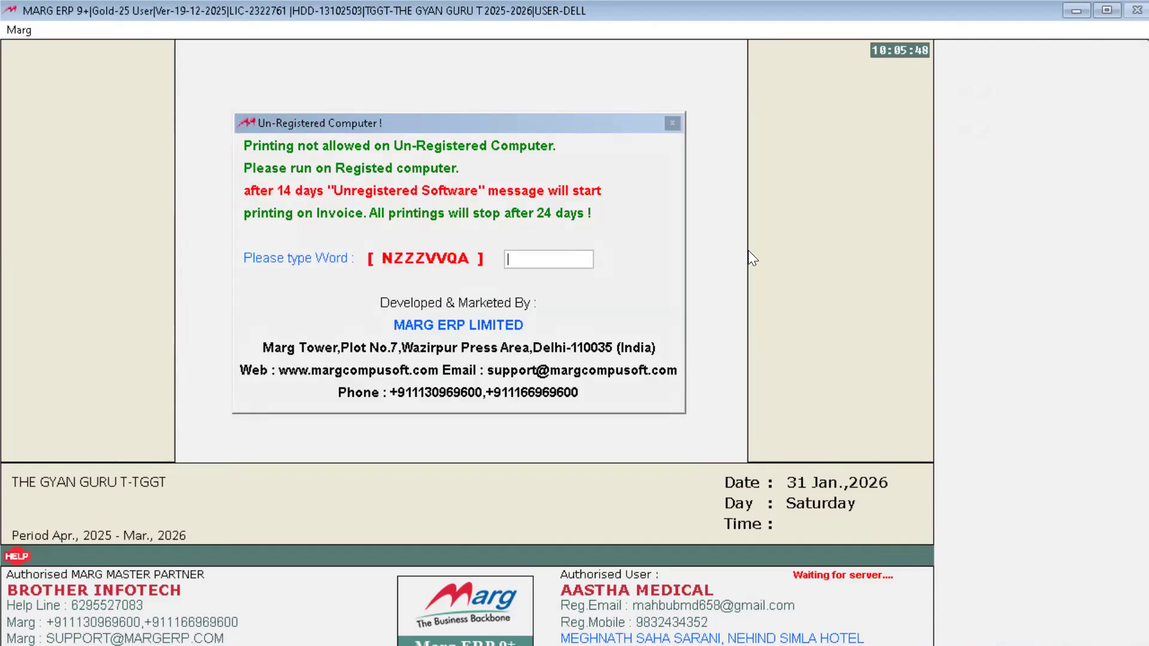
pyautogui.write('NZZZVVQA')
pyautogui.press('Return')
# Step: Check the report total of 3091.61 and return to the dashboard
pyautogui.press('Down')
pyautogui.press('Down')
pyautogui.press('Down')
pyautogui.press('Down')
pyautogui.press('Down')
pyautogui.press('Down')
pyautogui.press('Down')
pyautogui.press('Down')
pyautogui.press('Down')
pyautogui.press('Down')
pyautogui.press('Down')
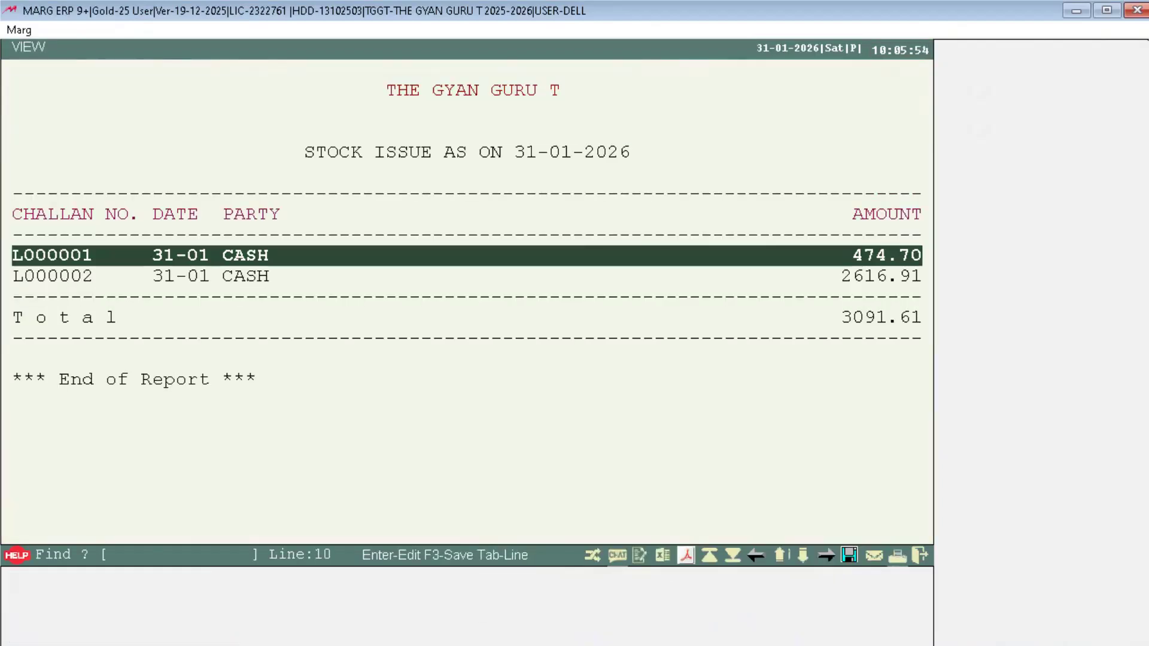
pyautogui.press('Down')
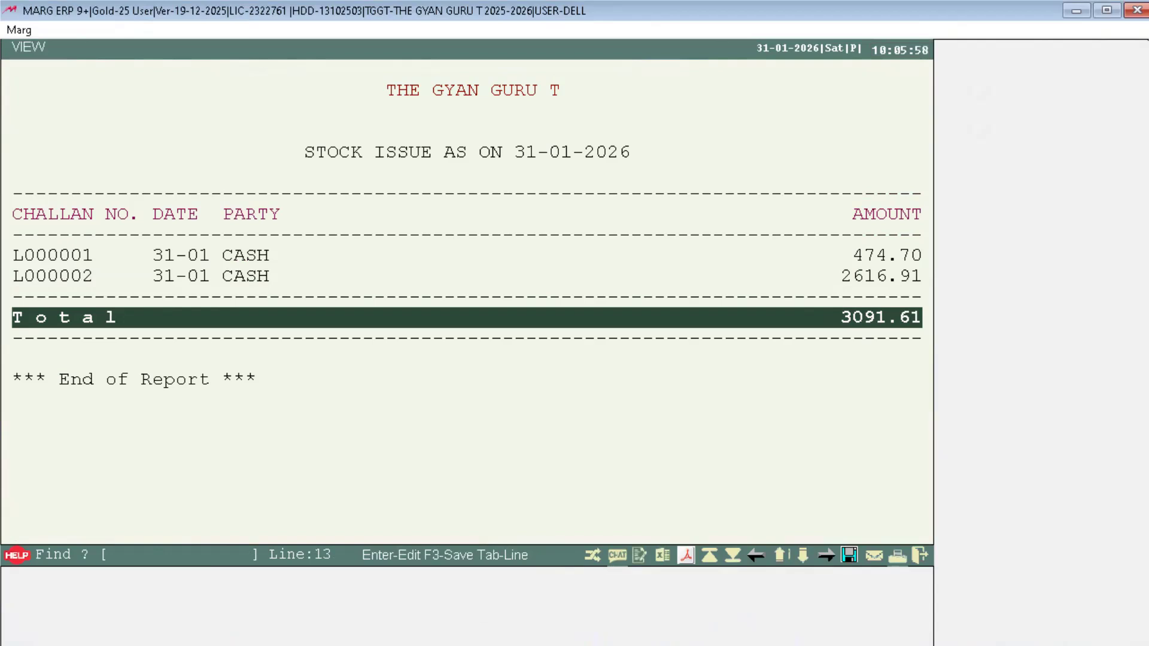
pyautogui.press('Escape')
pyautogui.press('Escape')
pyautogui.press('alt')
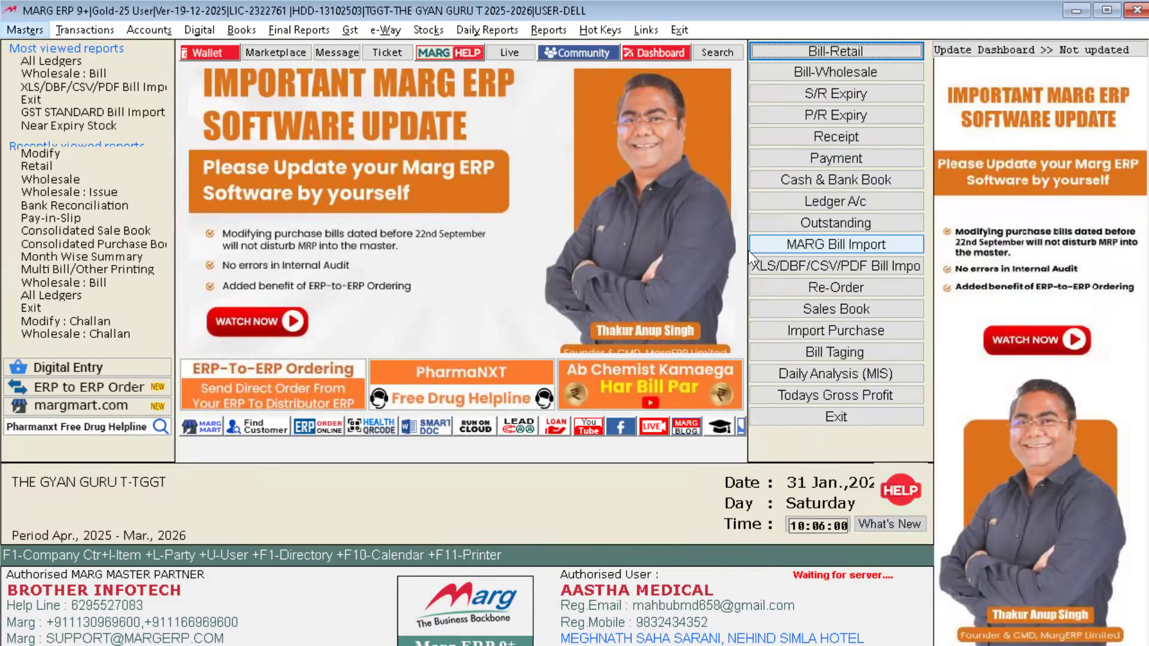
# Step: Open the stock receive Modify list for 31-01-2026
pyautogui.press('Right')
pyautogui.press('Down')
pyautogui.press('Down')
pyautogui.press('Down')
pyautogui.press('Down')
pyautogui.press('Down')
pyautogui.press('Down')
pyautogui.press('Down')
pyautogui.press('Down')
pyautogui.press('Down')
pyautogui.press('Down')
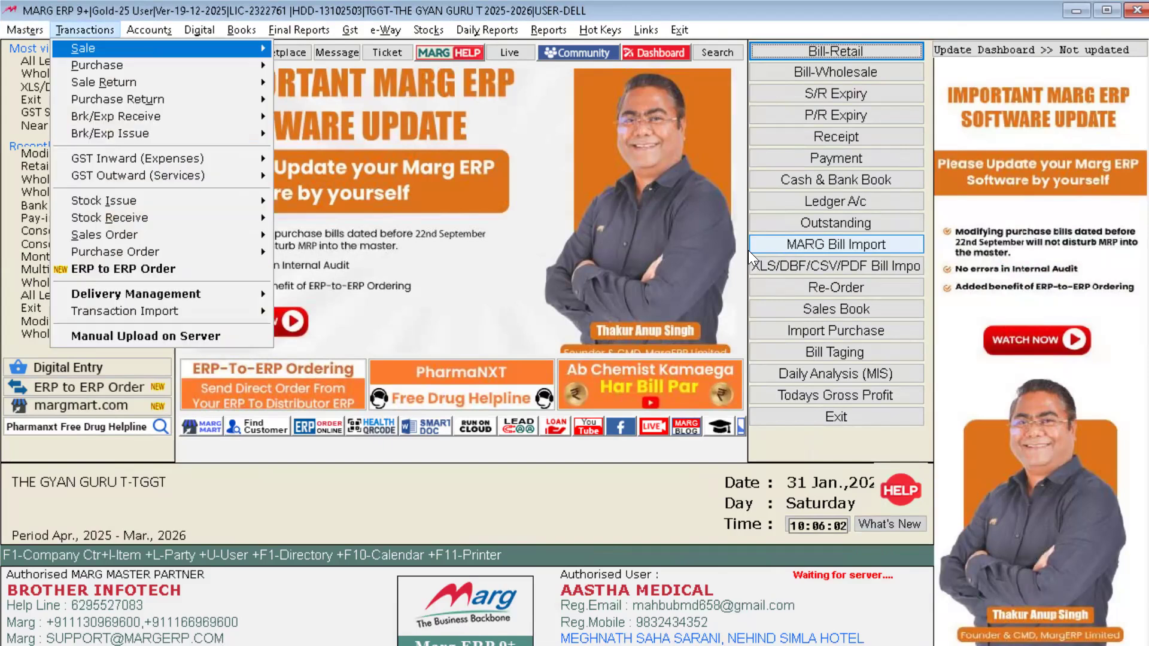
pyautogui.press('Right')
pyautogui.press('Down')
pyautogui.press('Down')
pyautogui.press('Return')
pyautogui.press('Return')
pyautogui.press('Return')
pyautogui.press('Return')
pyautogui.press('Return')
pyautogui.press('Return')
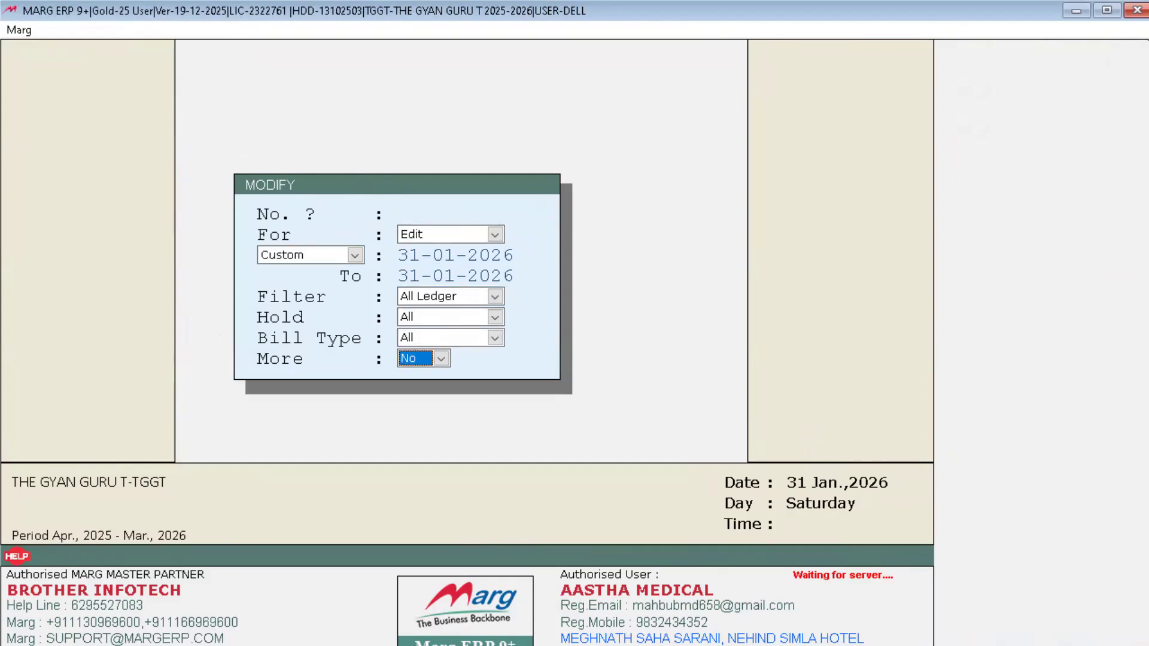
pyautogui.press('Return')
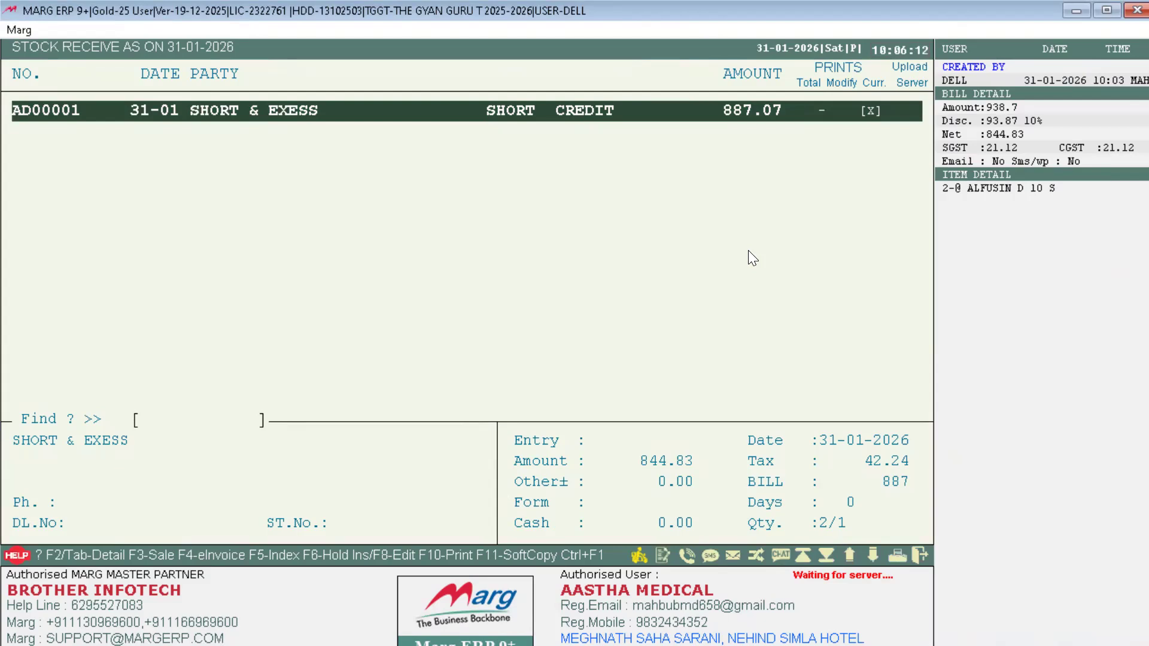
# Step: View the stock receive report, check challan AD00001's 887.07 total, and return to the dashboard
pyautogui.press('F10')
pyautogui.press('Return')
pyautogui.press('Return')
pyautogui.press('Return')
pyautogui.press('Return')
pyautogui.press('Return')
pyautogui.press('Return')
pyautogui.press('Return')
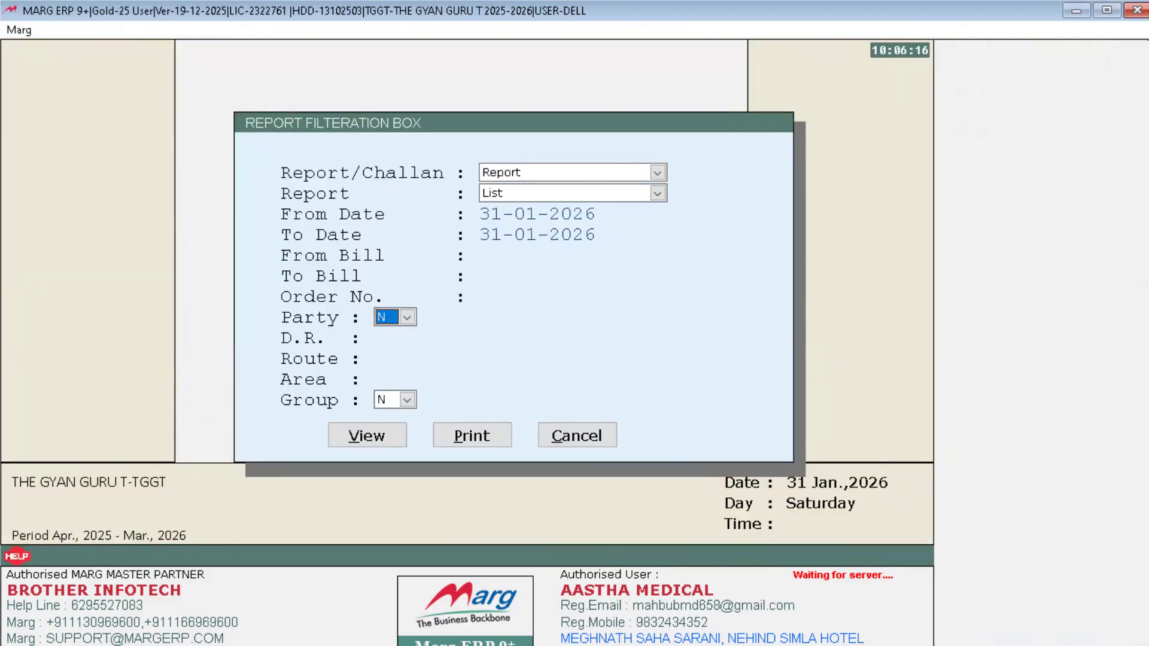
pyautogui.press('Return')
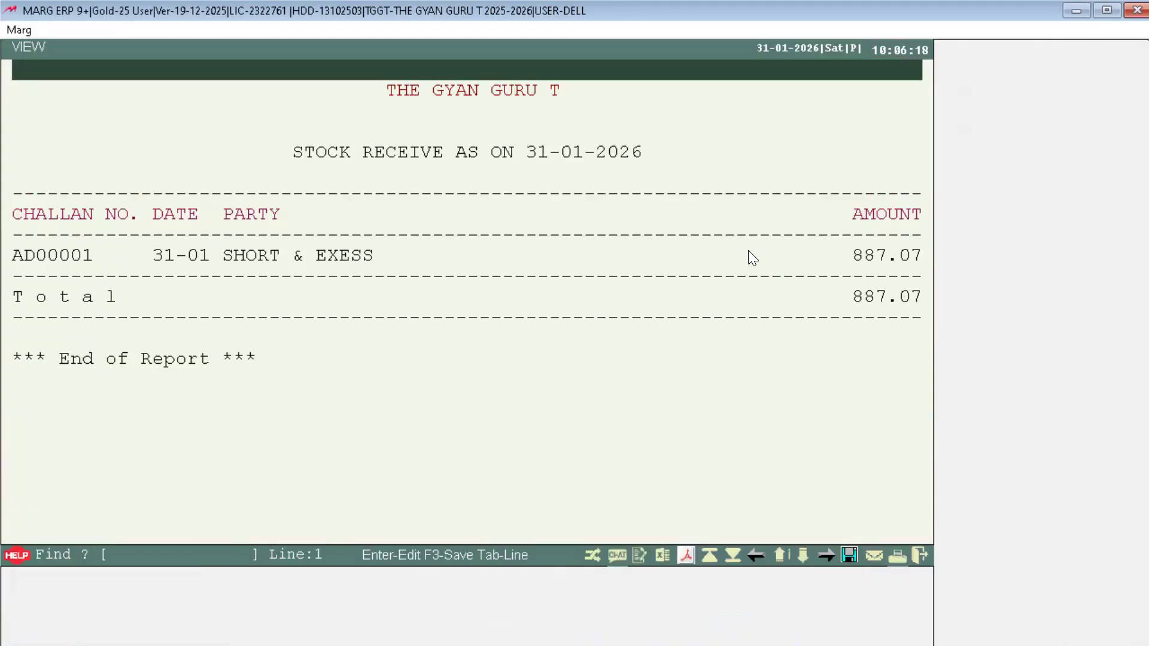
pyautogui.press('Down')
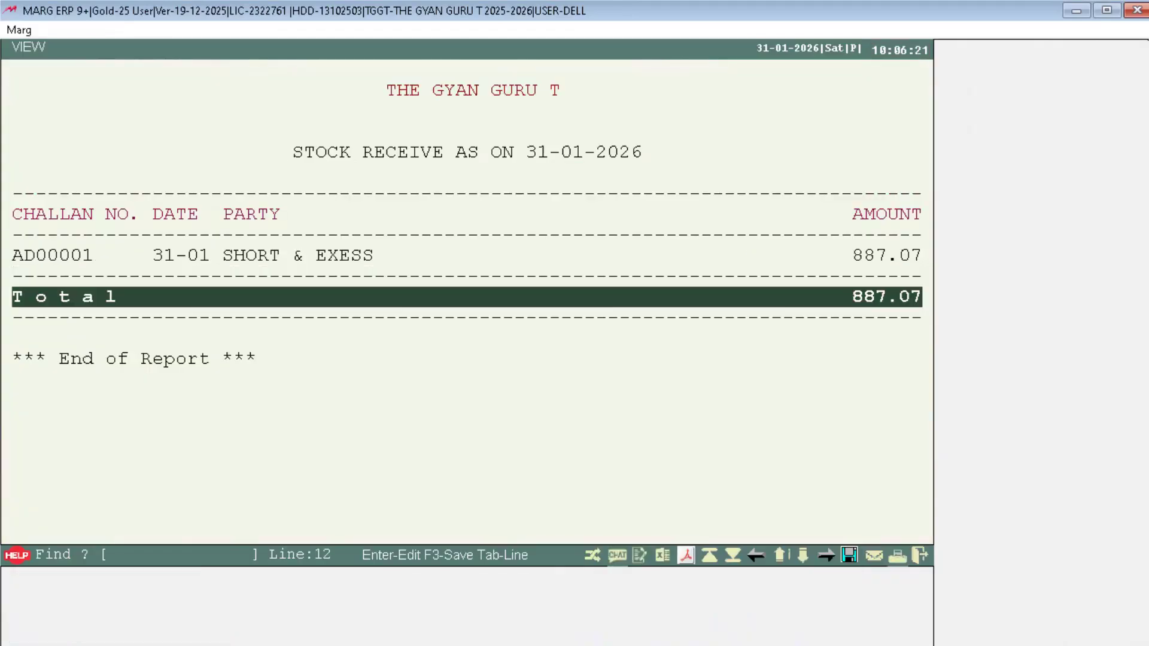
pyautogui.press('Escape')
pyautogui.press('Escape')
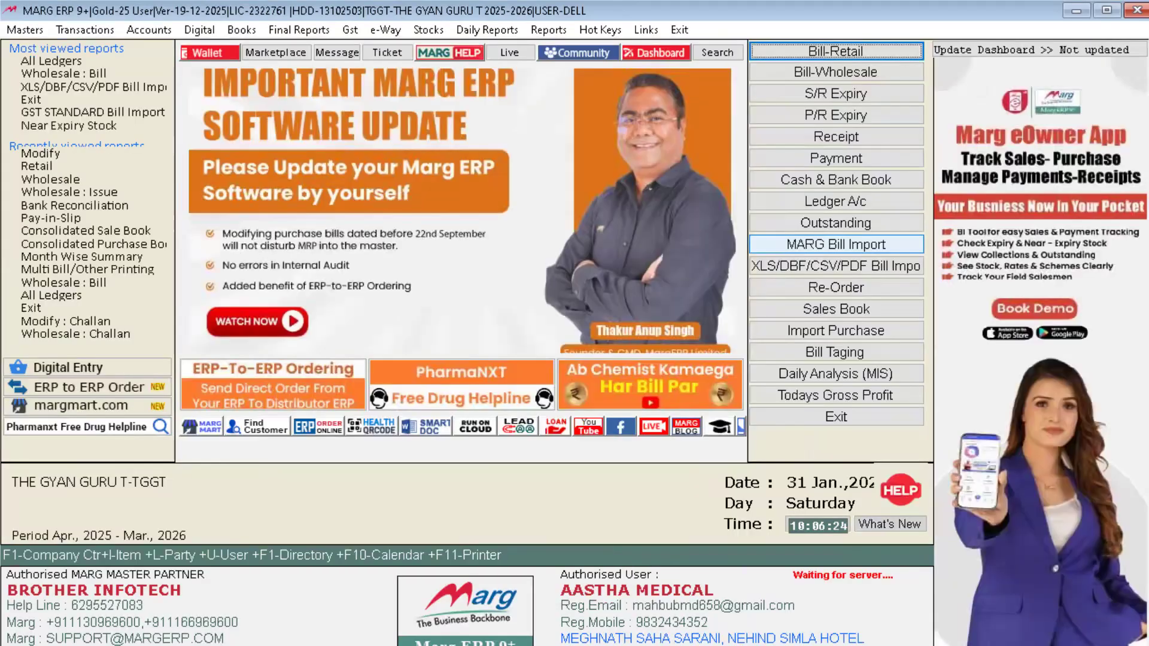